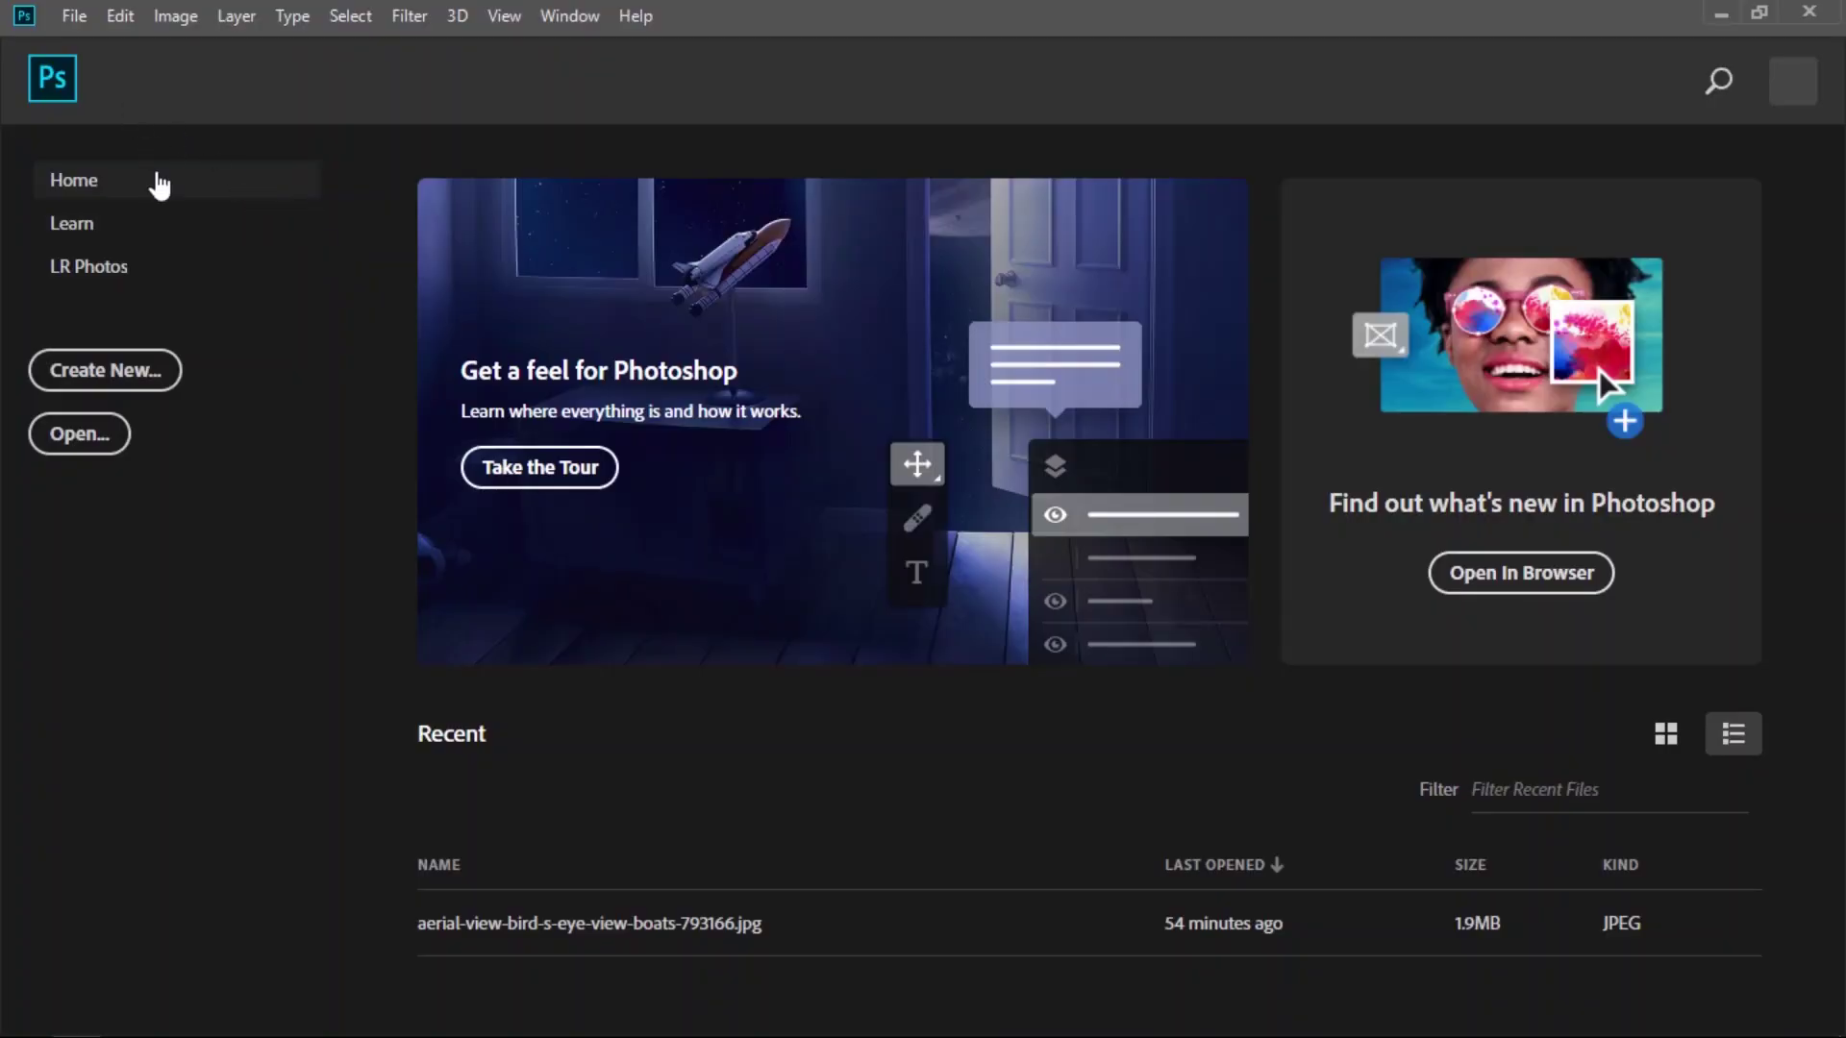
- Dismiss the Home screen to reach Photoshop's empty editing workspace
click(48, 77)
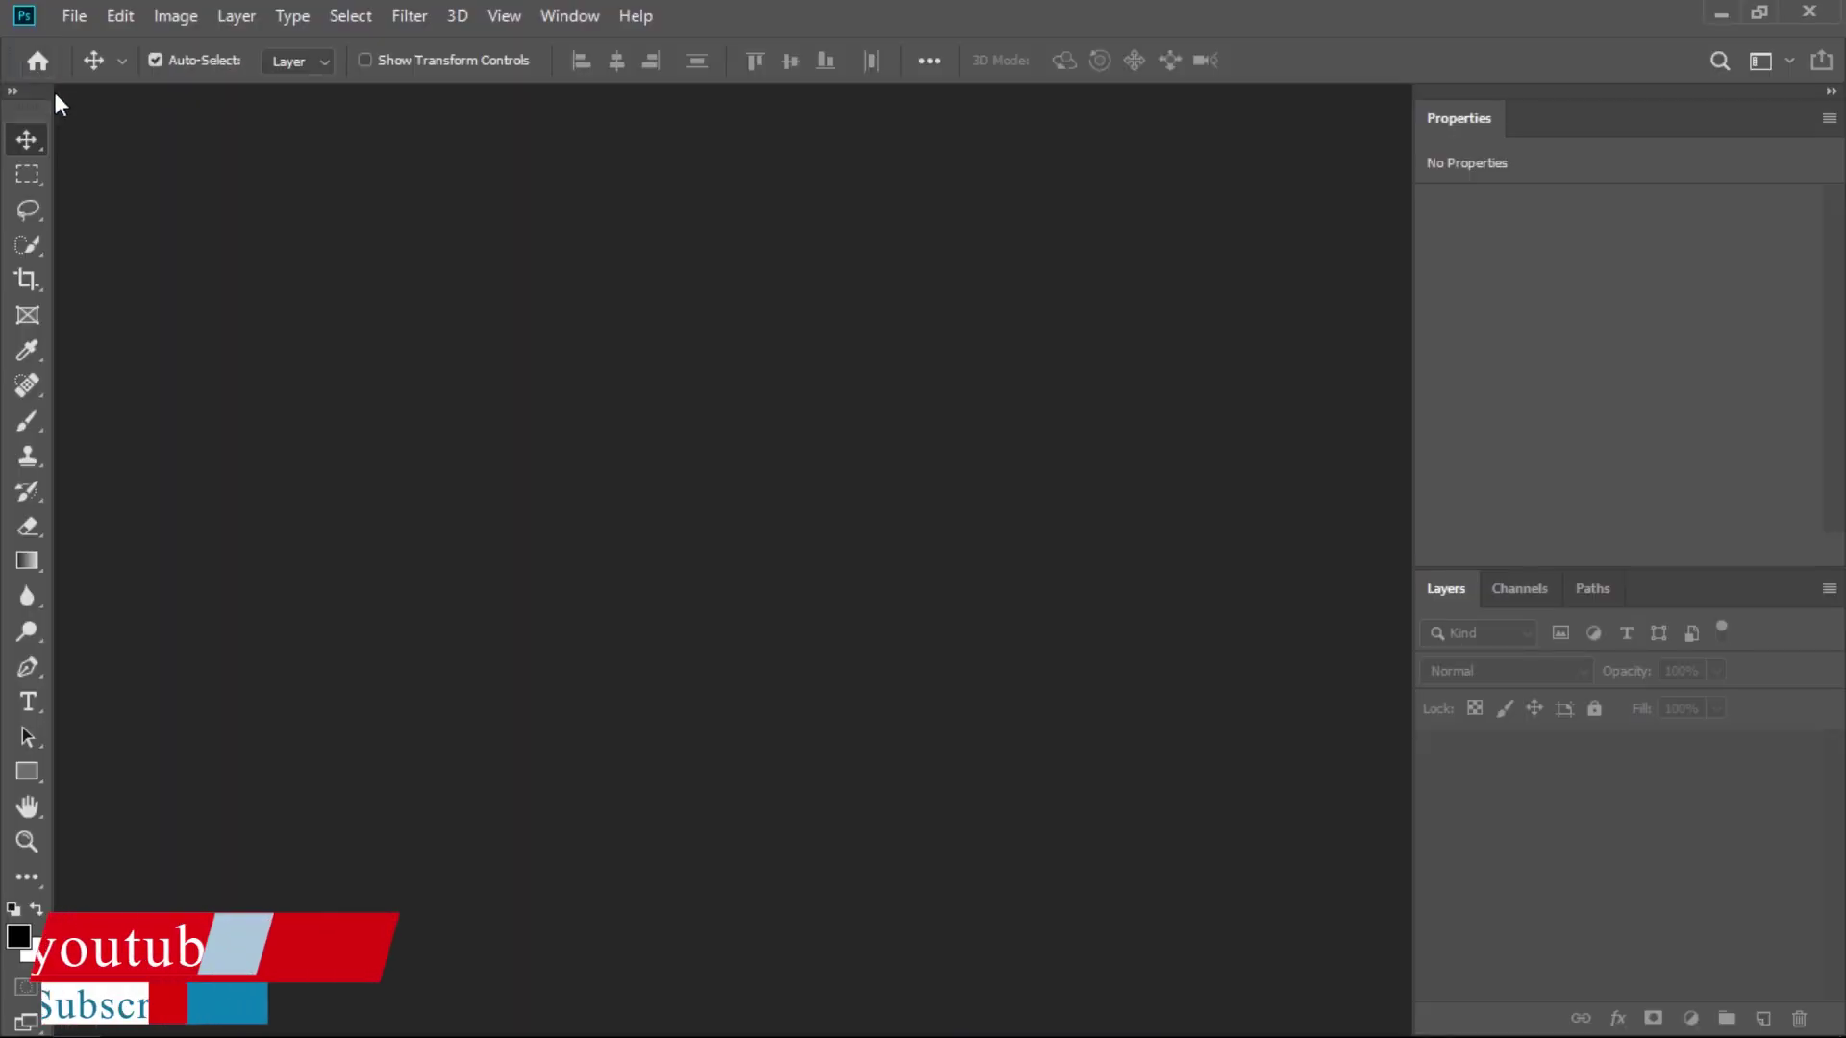
- Select the Healing Brush Tool and open aerial-view-bird-s-eye-view-boats-793166.jpg
click(27, 389)
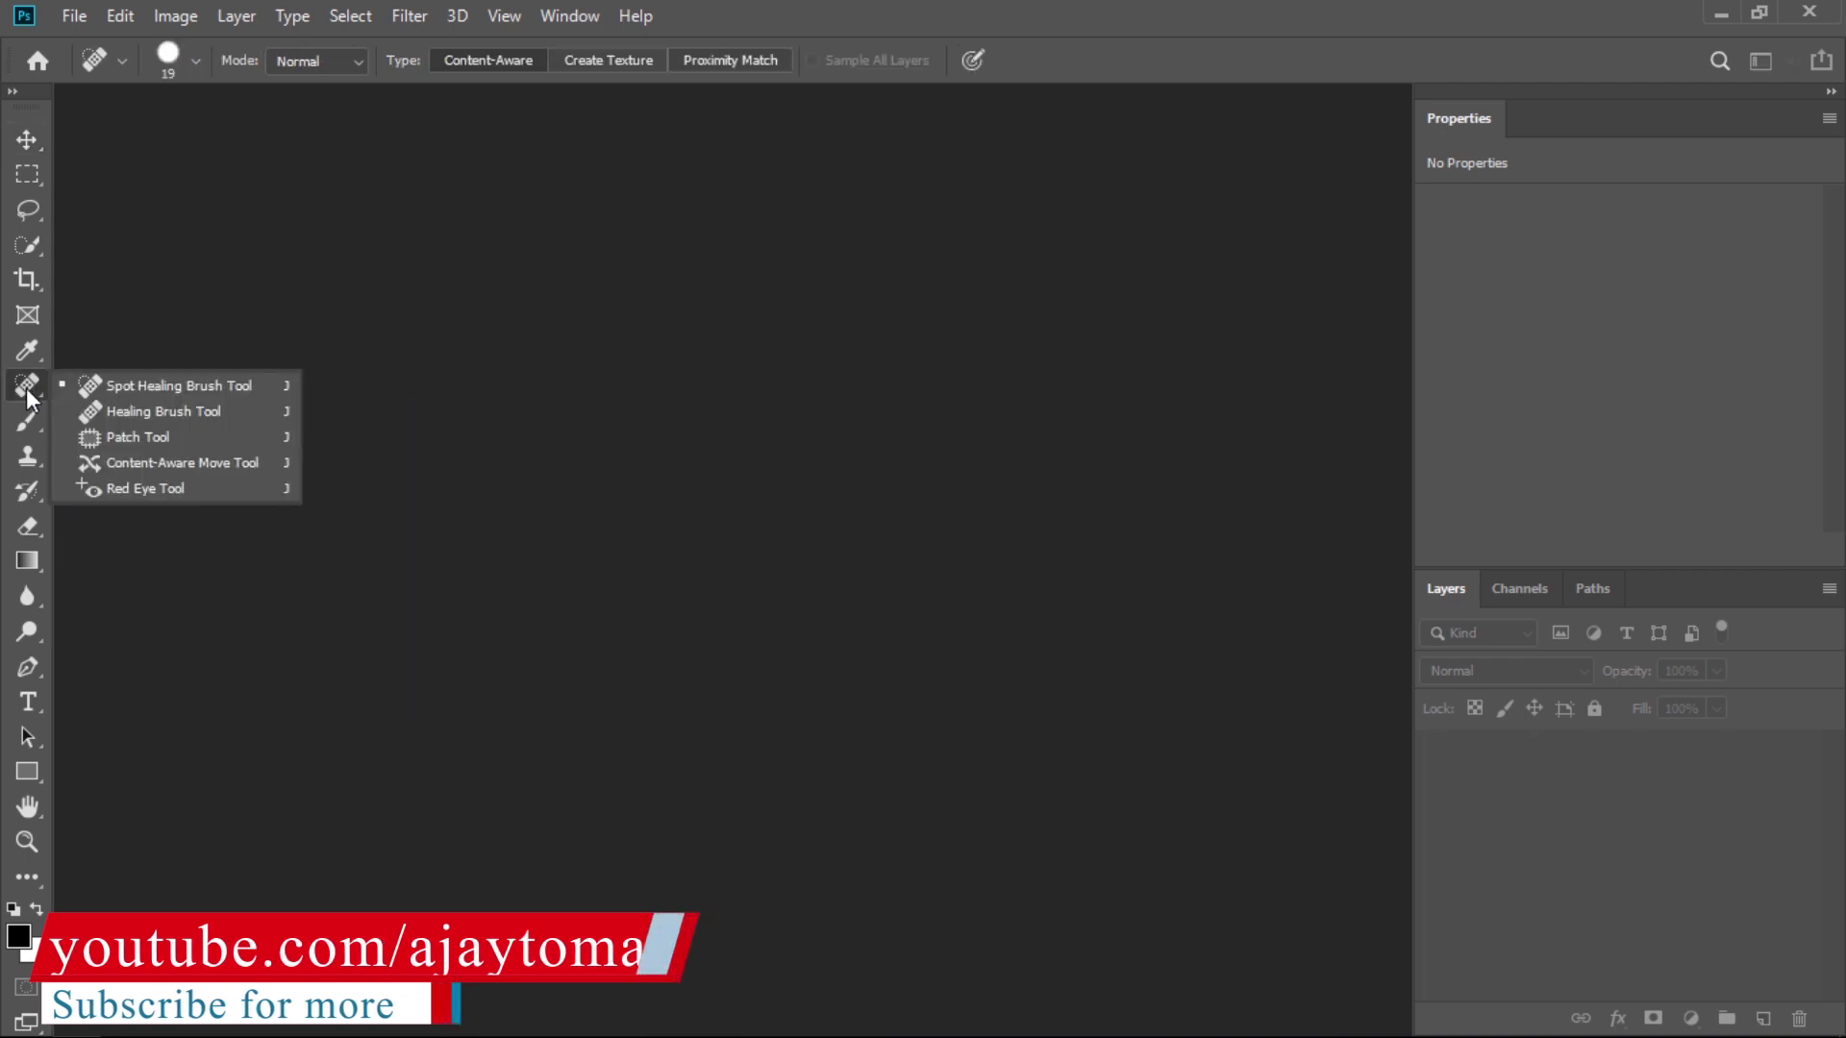
click(141, 414)
key(ctrl+o)
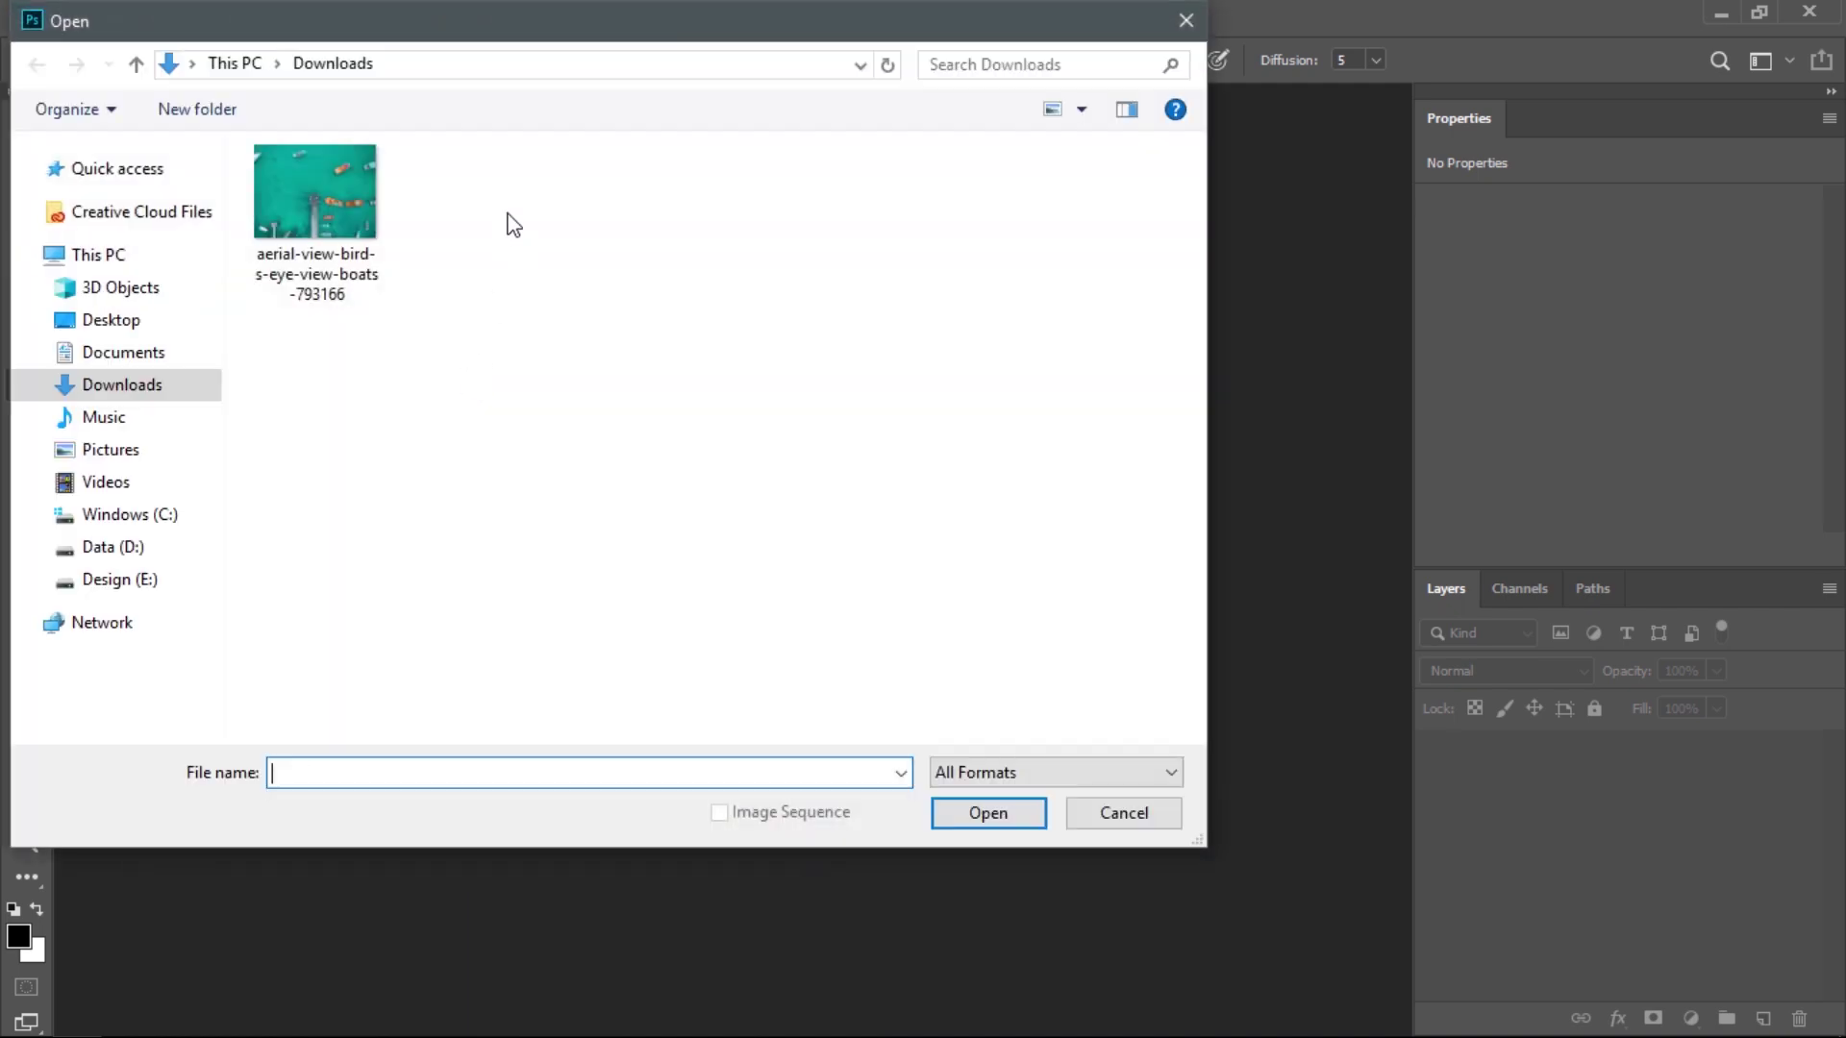
click(337, 188)
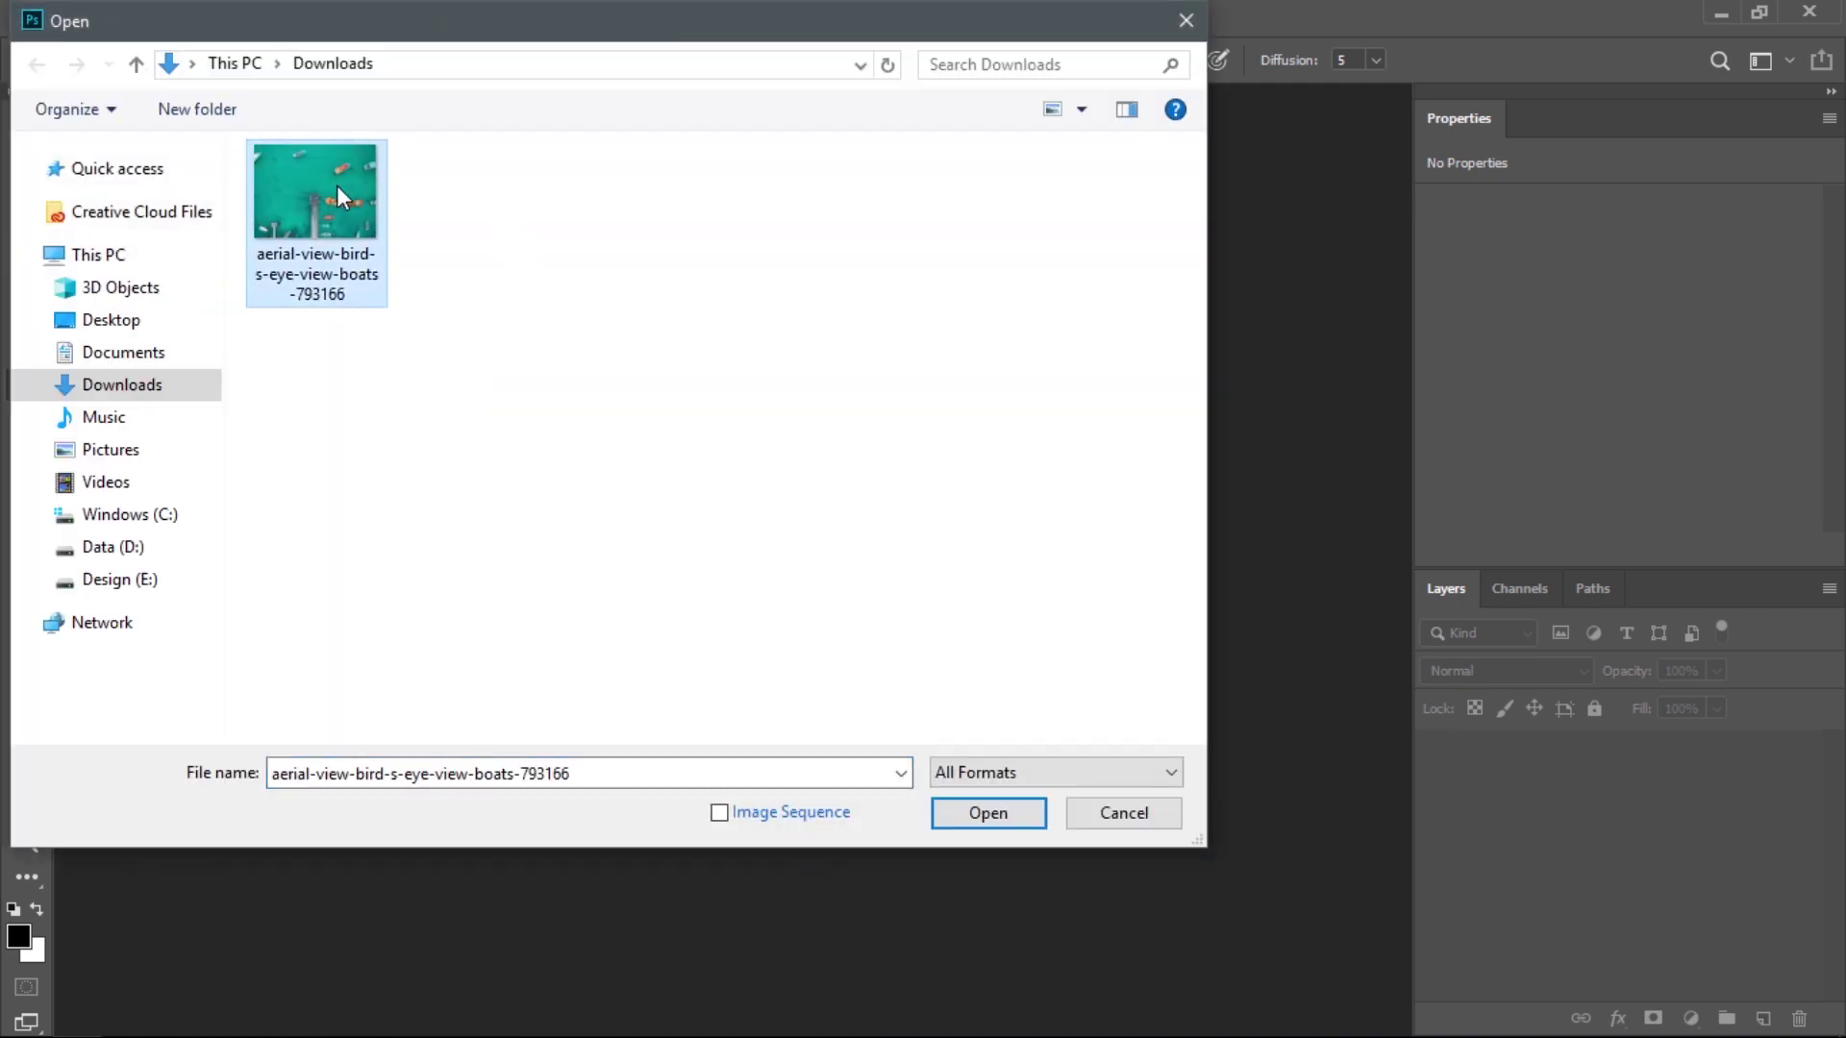
click(952, 812)
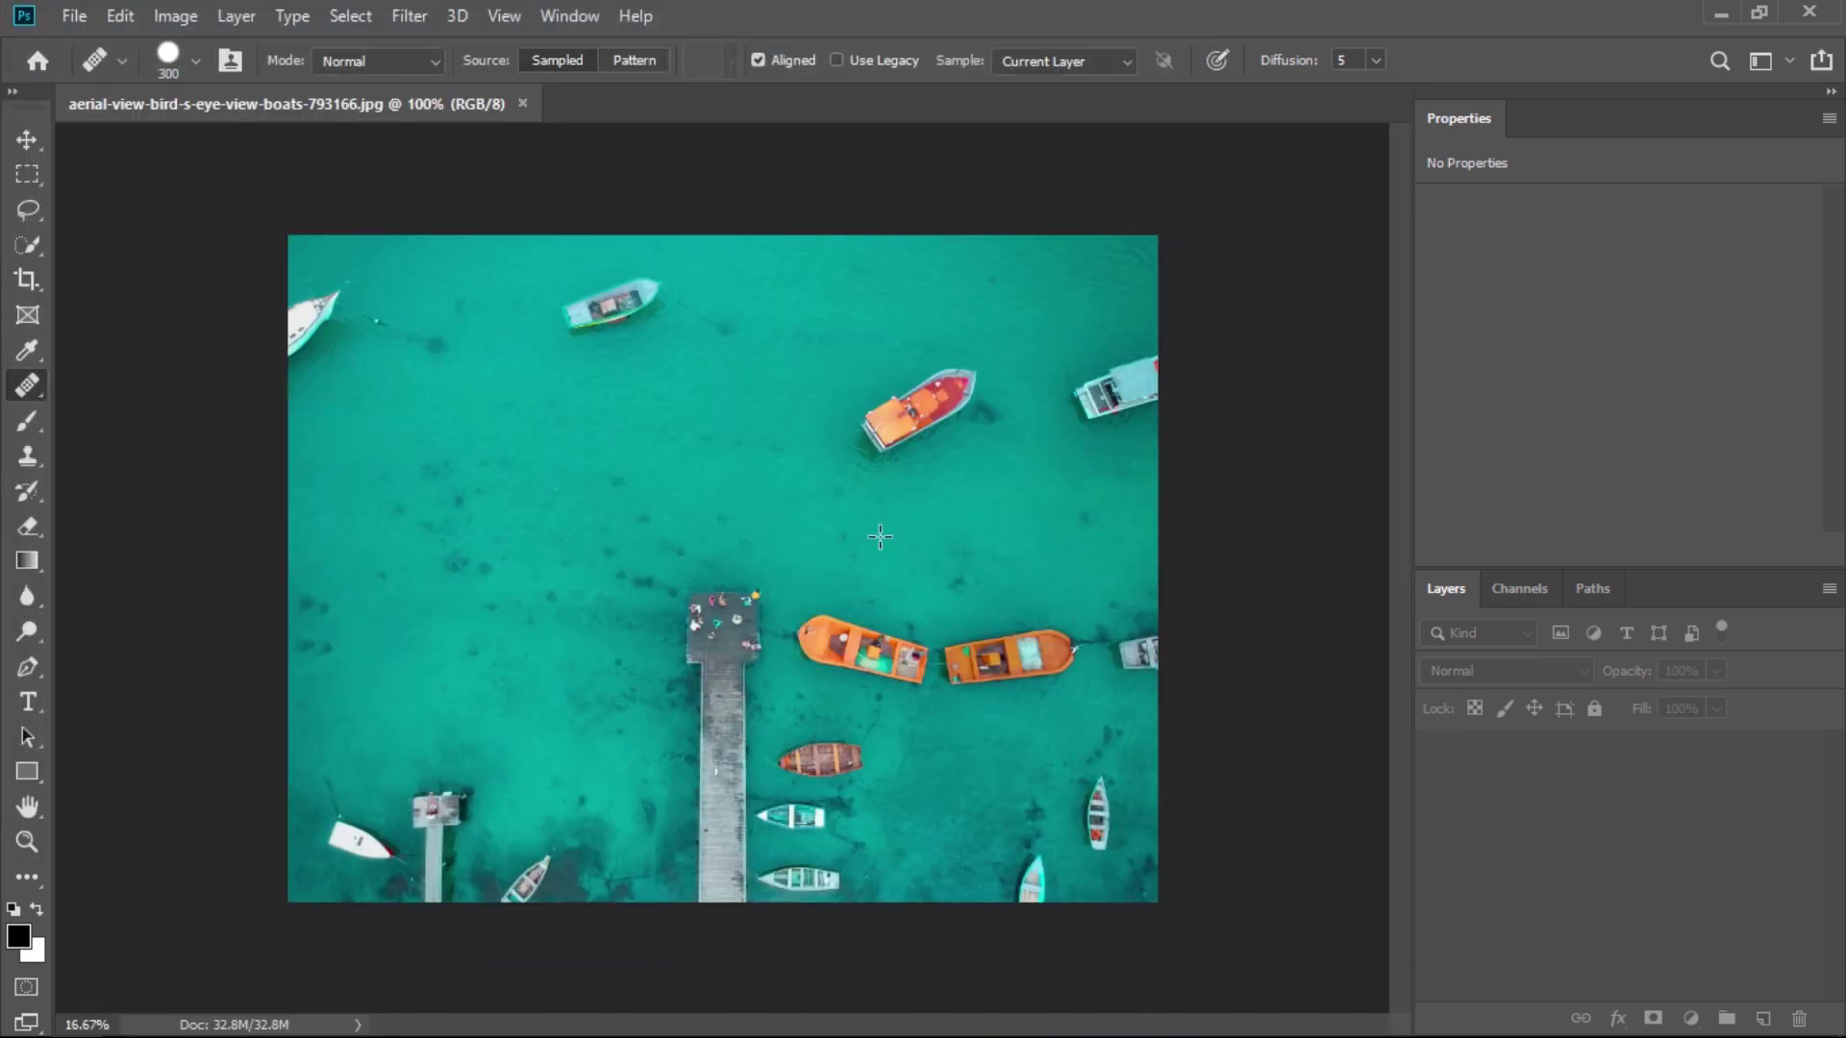
- Shrink the healing brush to 175 px and dismiss the missing-source-point warning
key(bracketleft)
key(bracketleft)
key(bracketleft)
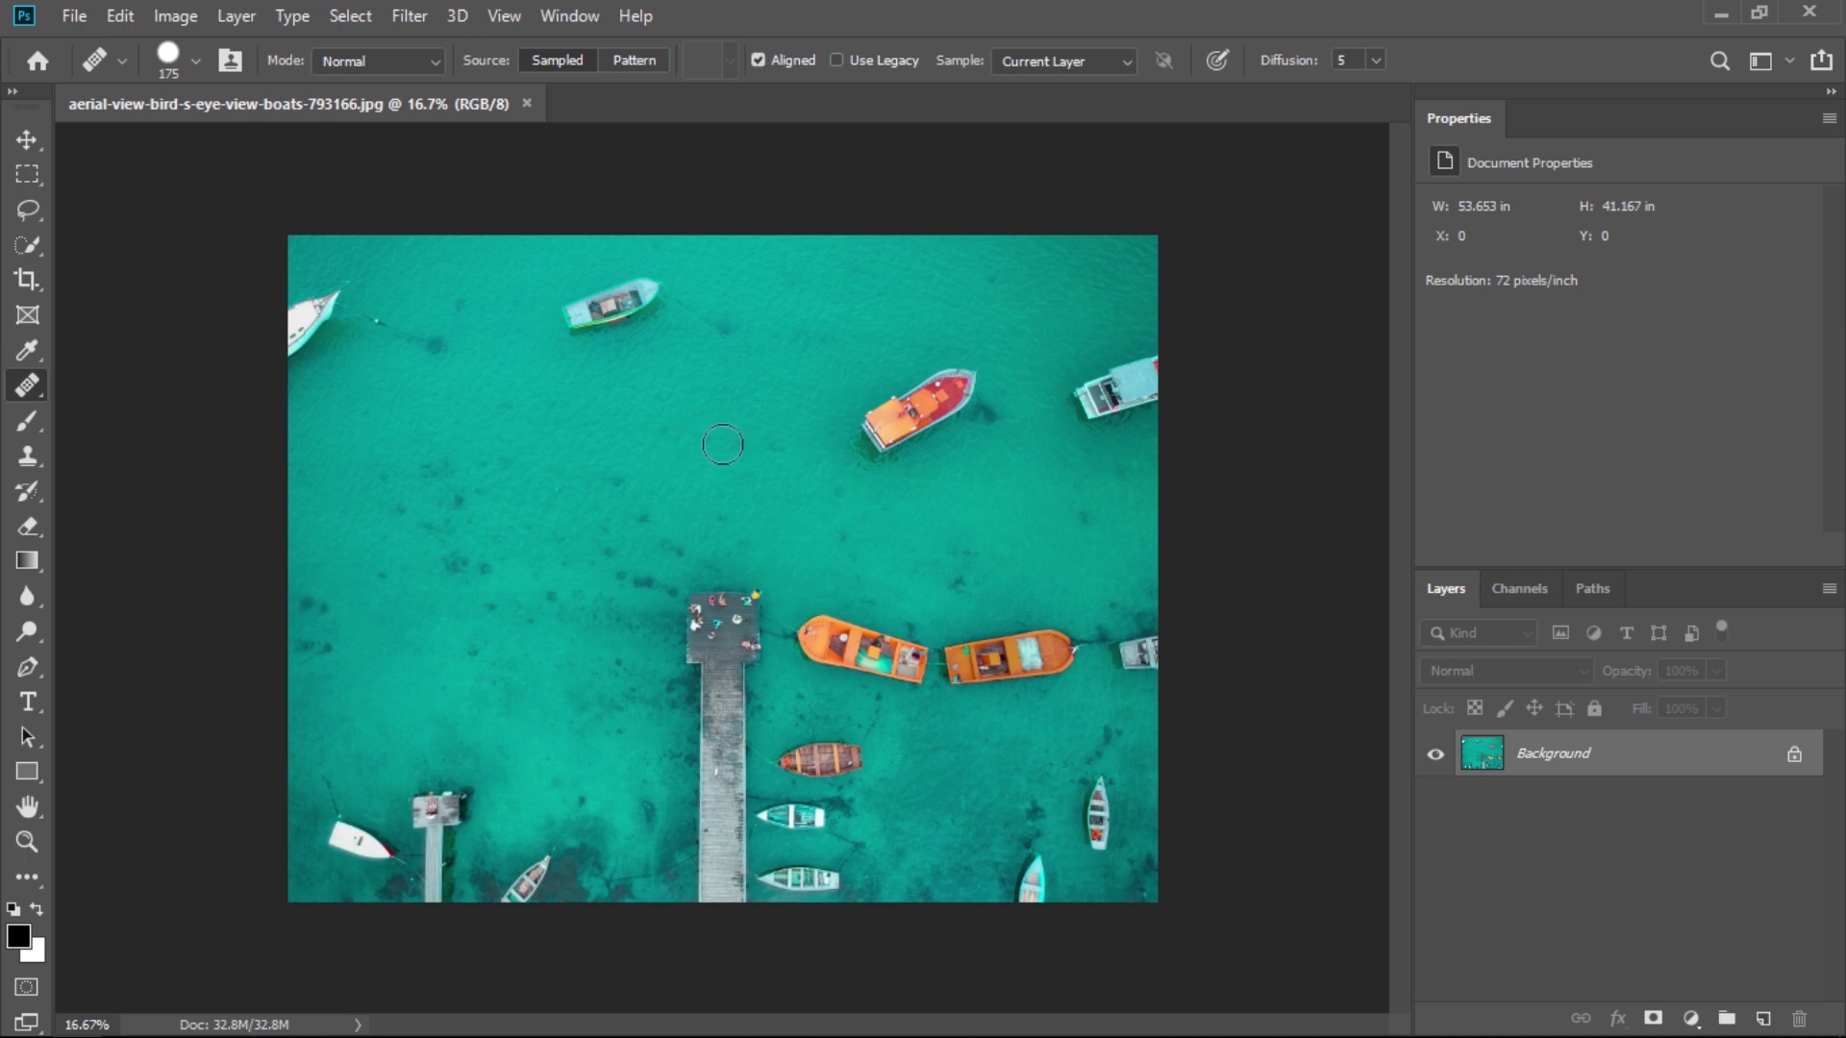
click(722, 444)
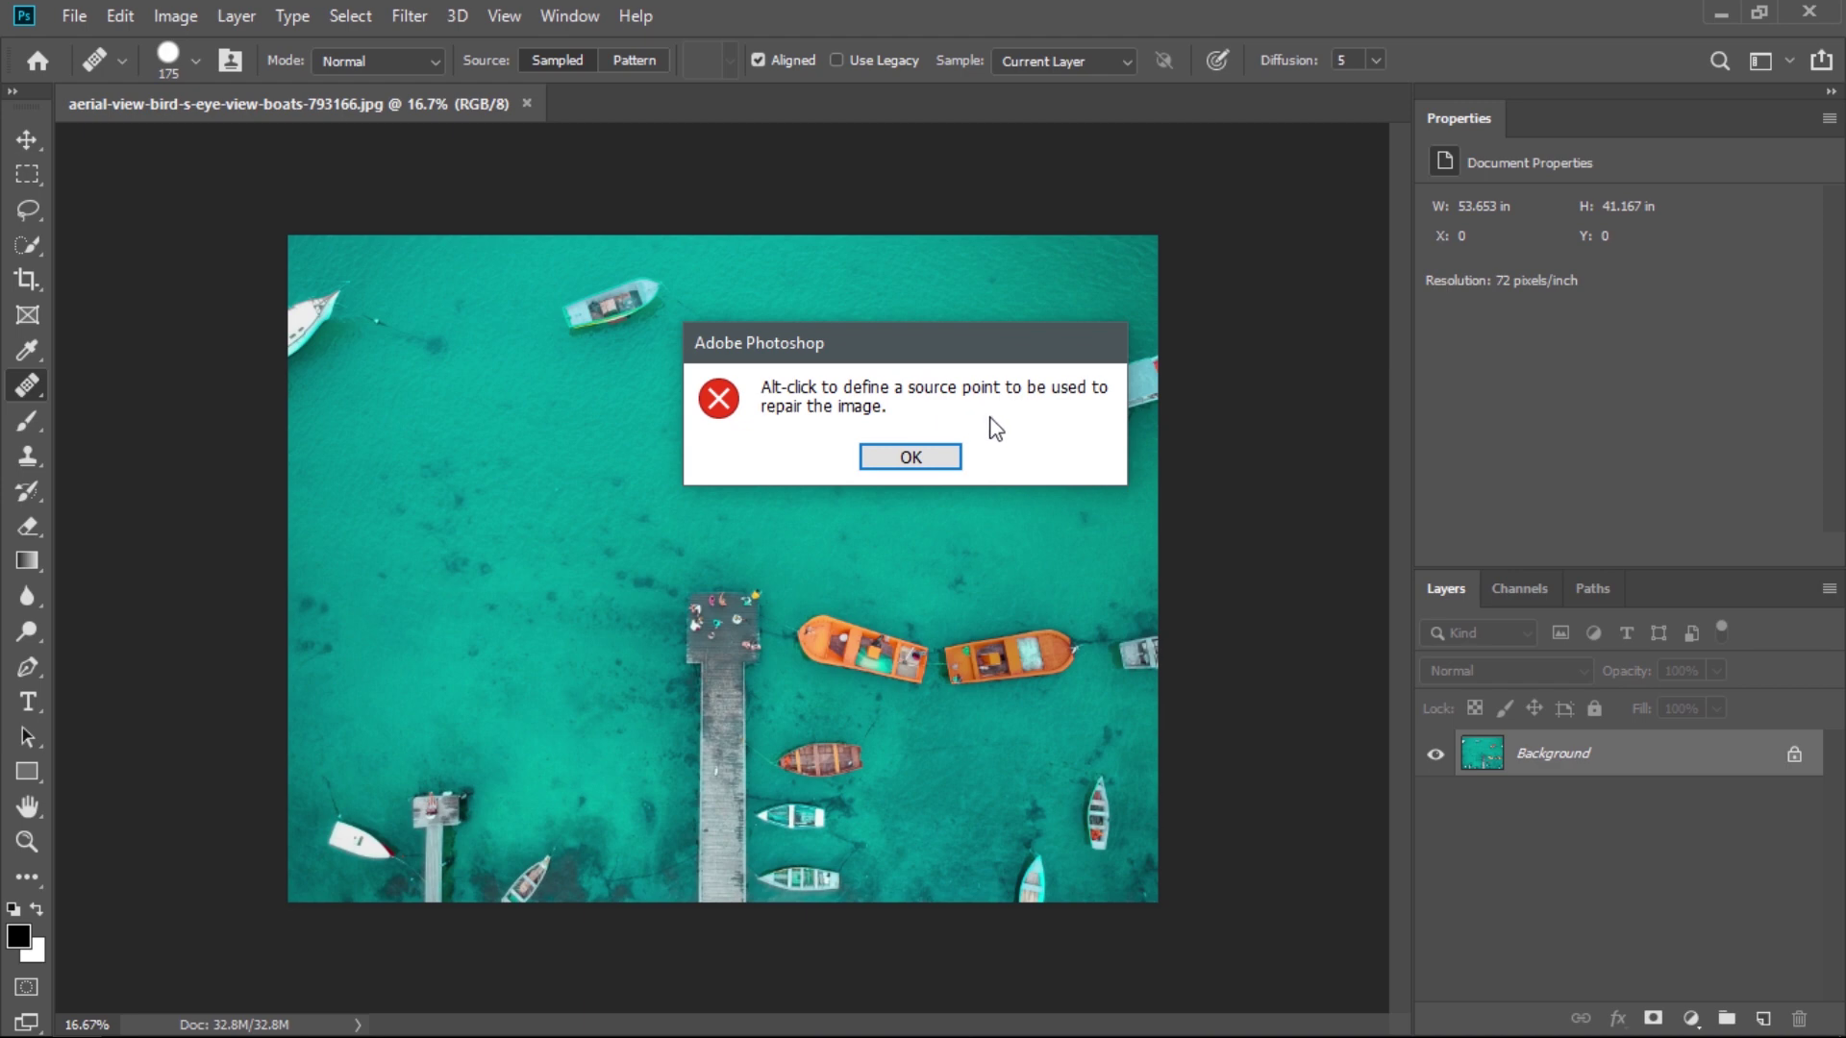
click(910, 459)
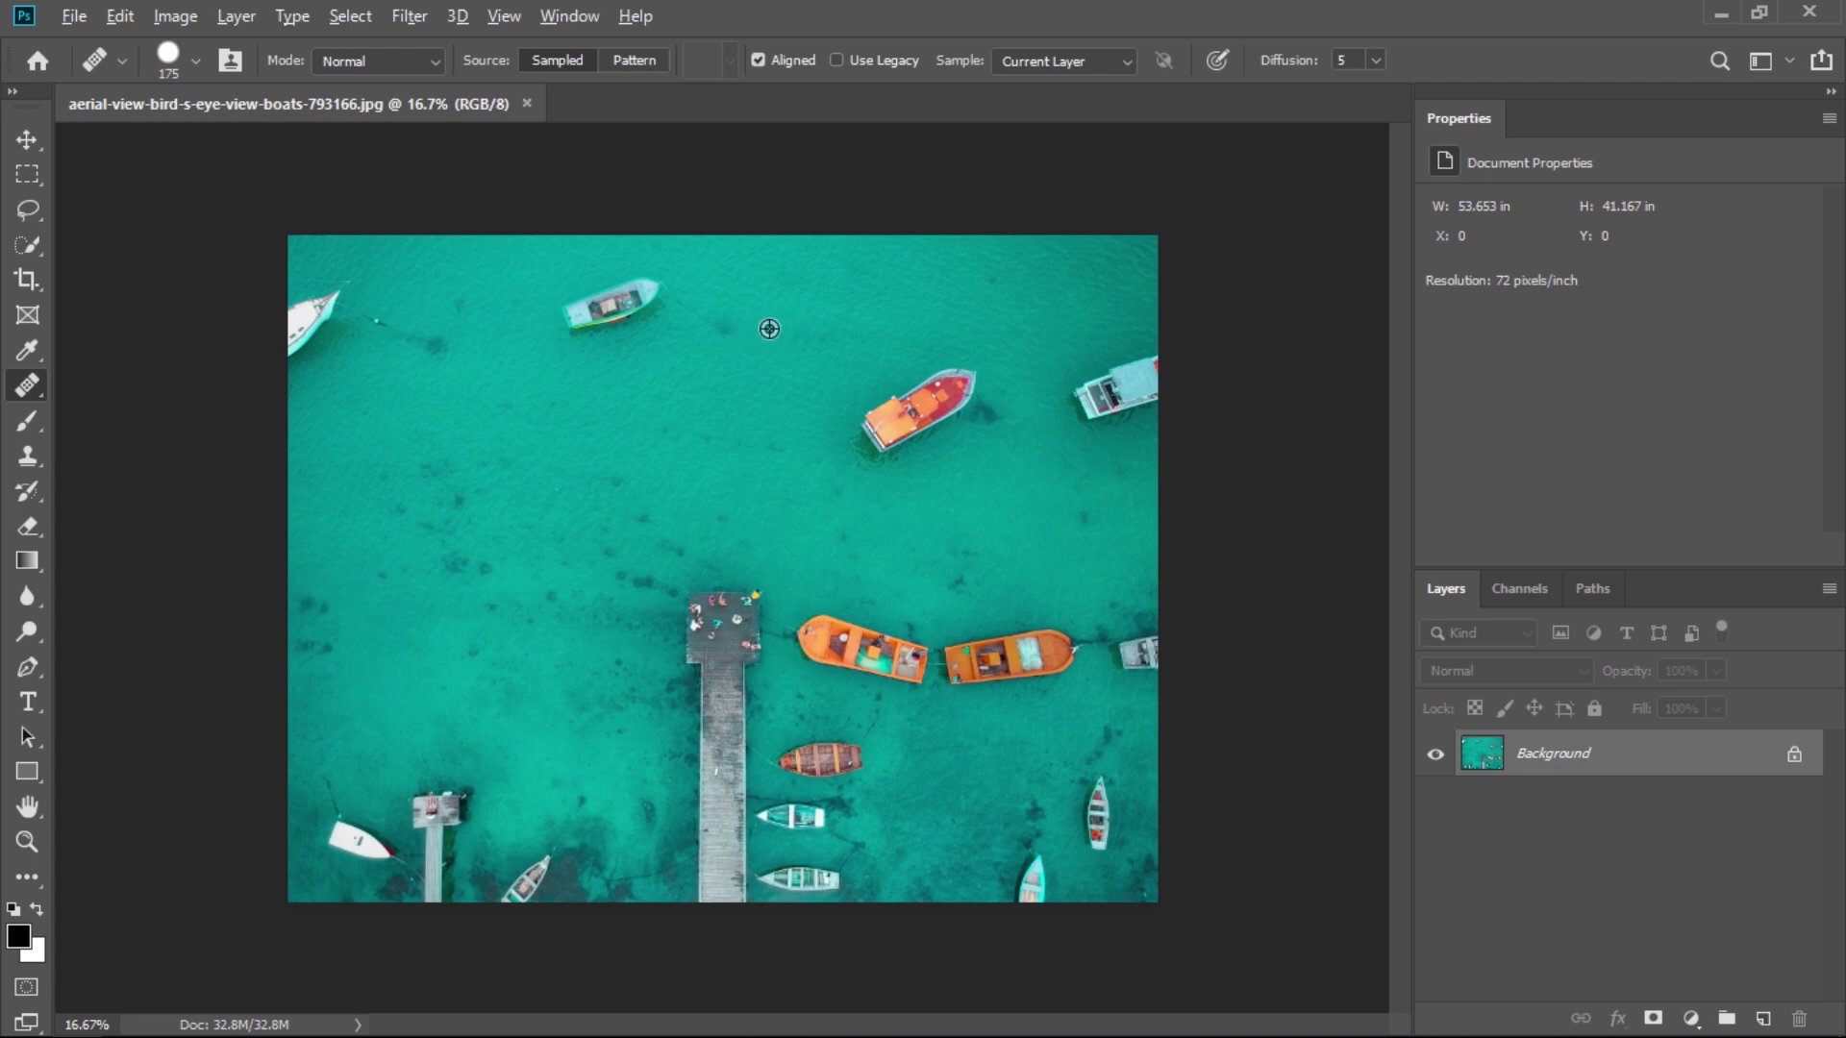
- Sample clean water as the healing source and paint over the small top-left boat
alt+click(815, 303)
click(539, 332)
mouse_move(538, 332)
mouse_down()
mouse_move(657, 311)
mouse_move(591, 347)
mouse_up()
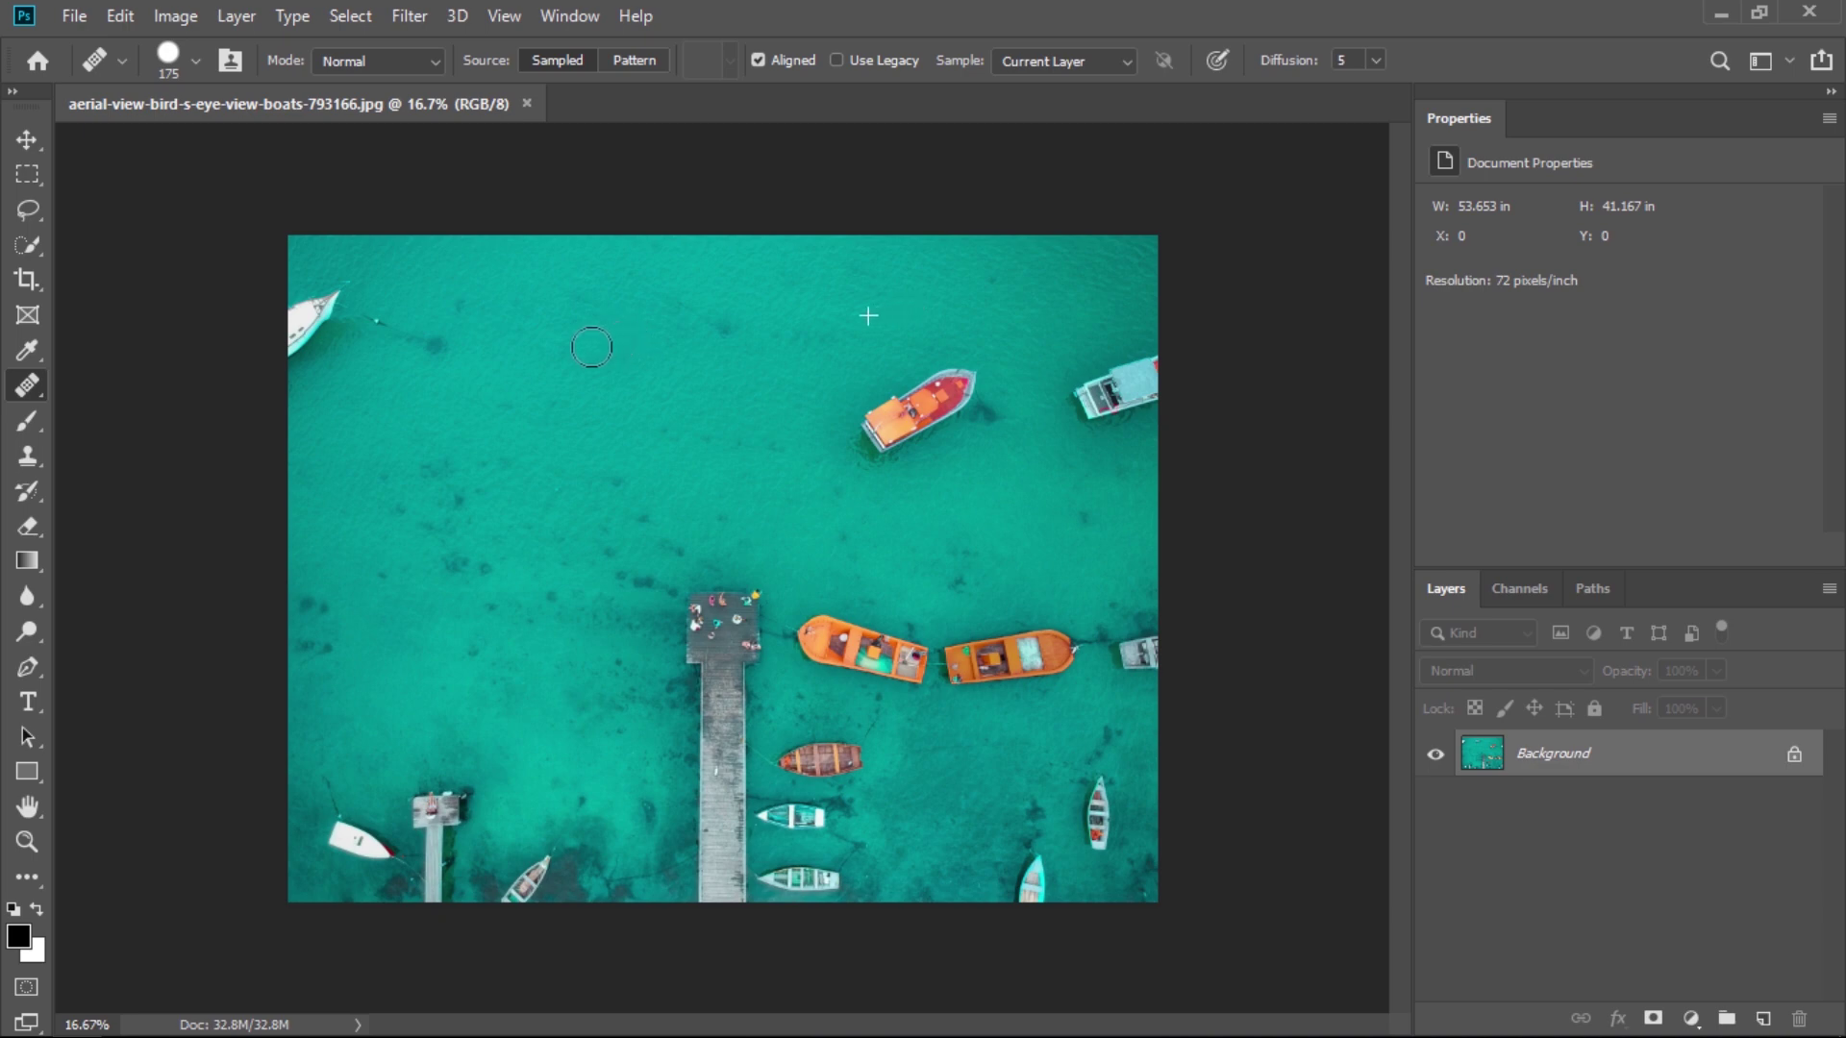
mouse_move(591, 347)
mouse_down()
mouse_move(575, 325)
mouse_move(598, 344)
mouse_move(540, 344)
mouse_move(747, 321)
mouse_move(628, 308)
mouse_move(539, 375)
mouse_up()
- Revert to the original snapshot in the History panel, then close that panel
click(570, 16)
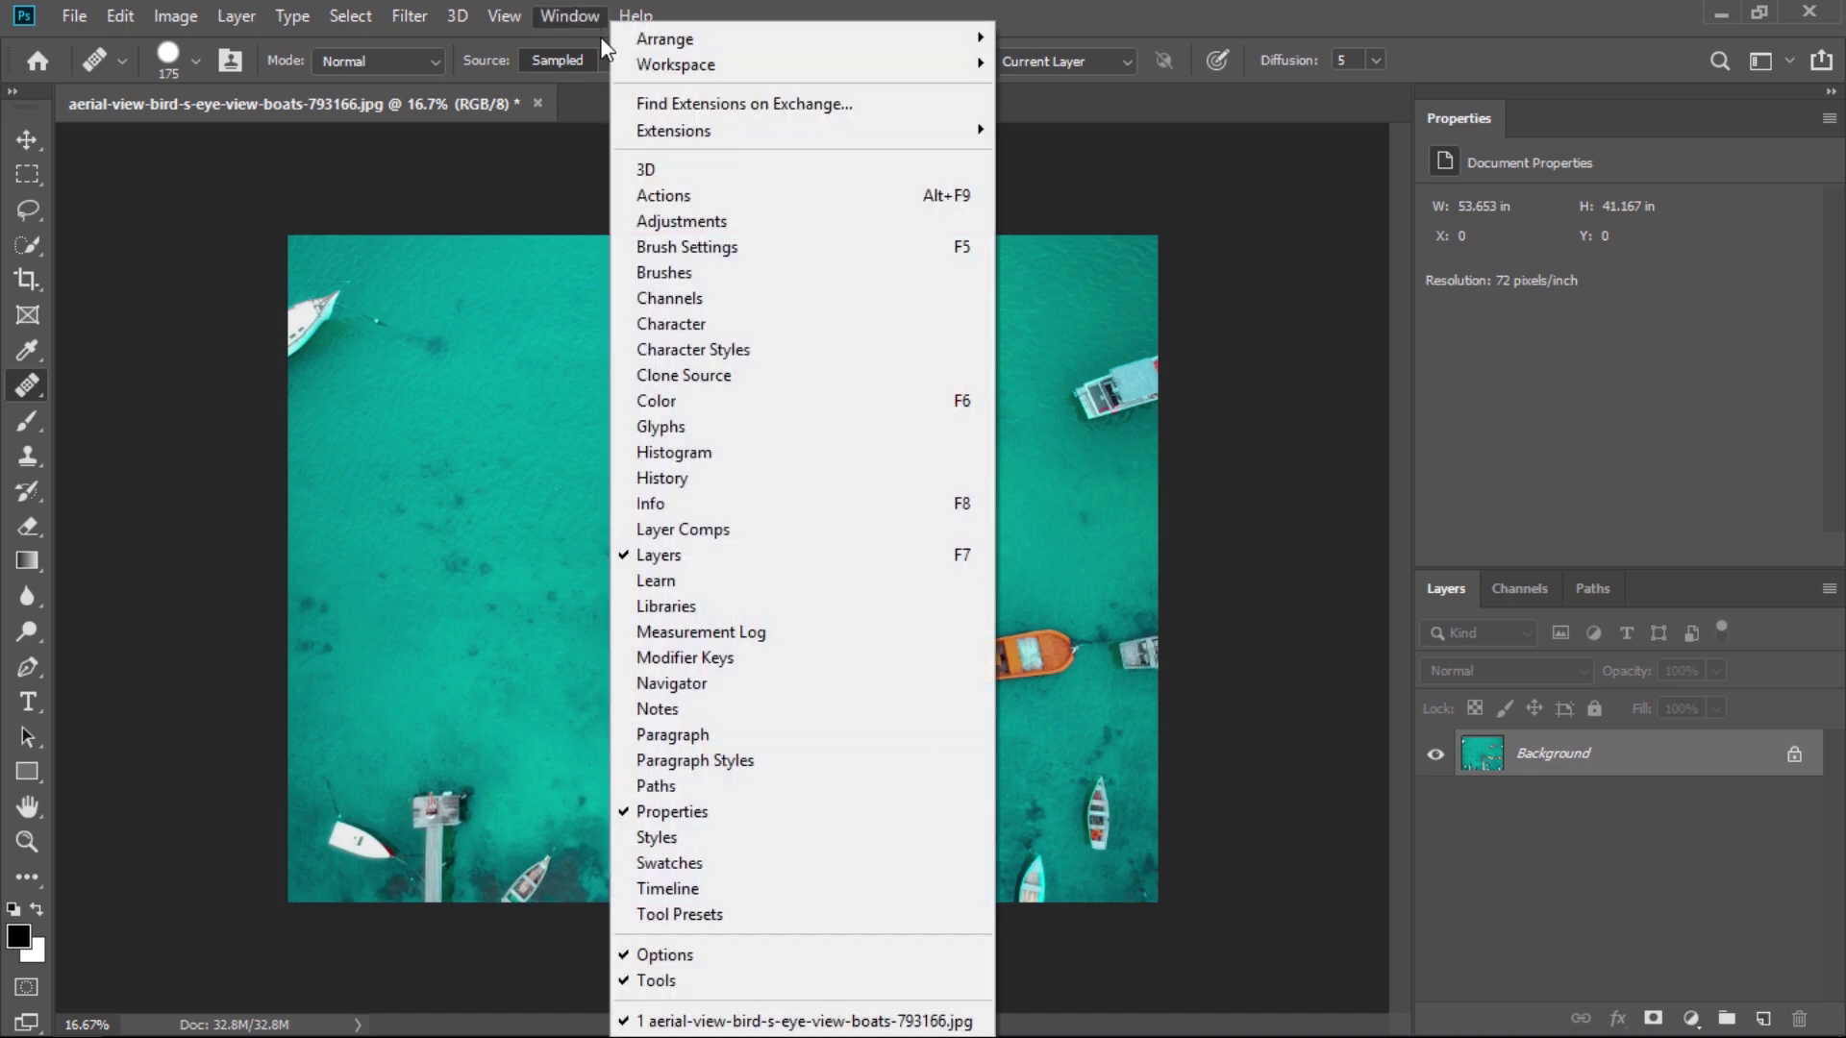
click(683, 474)
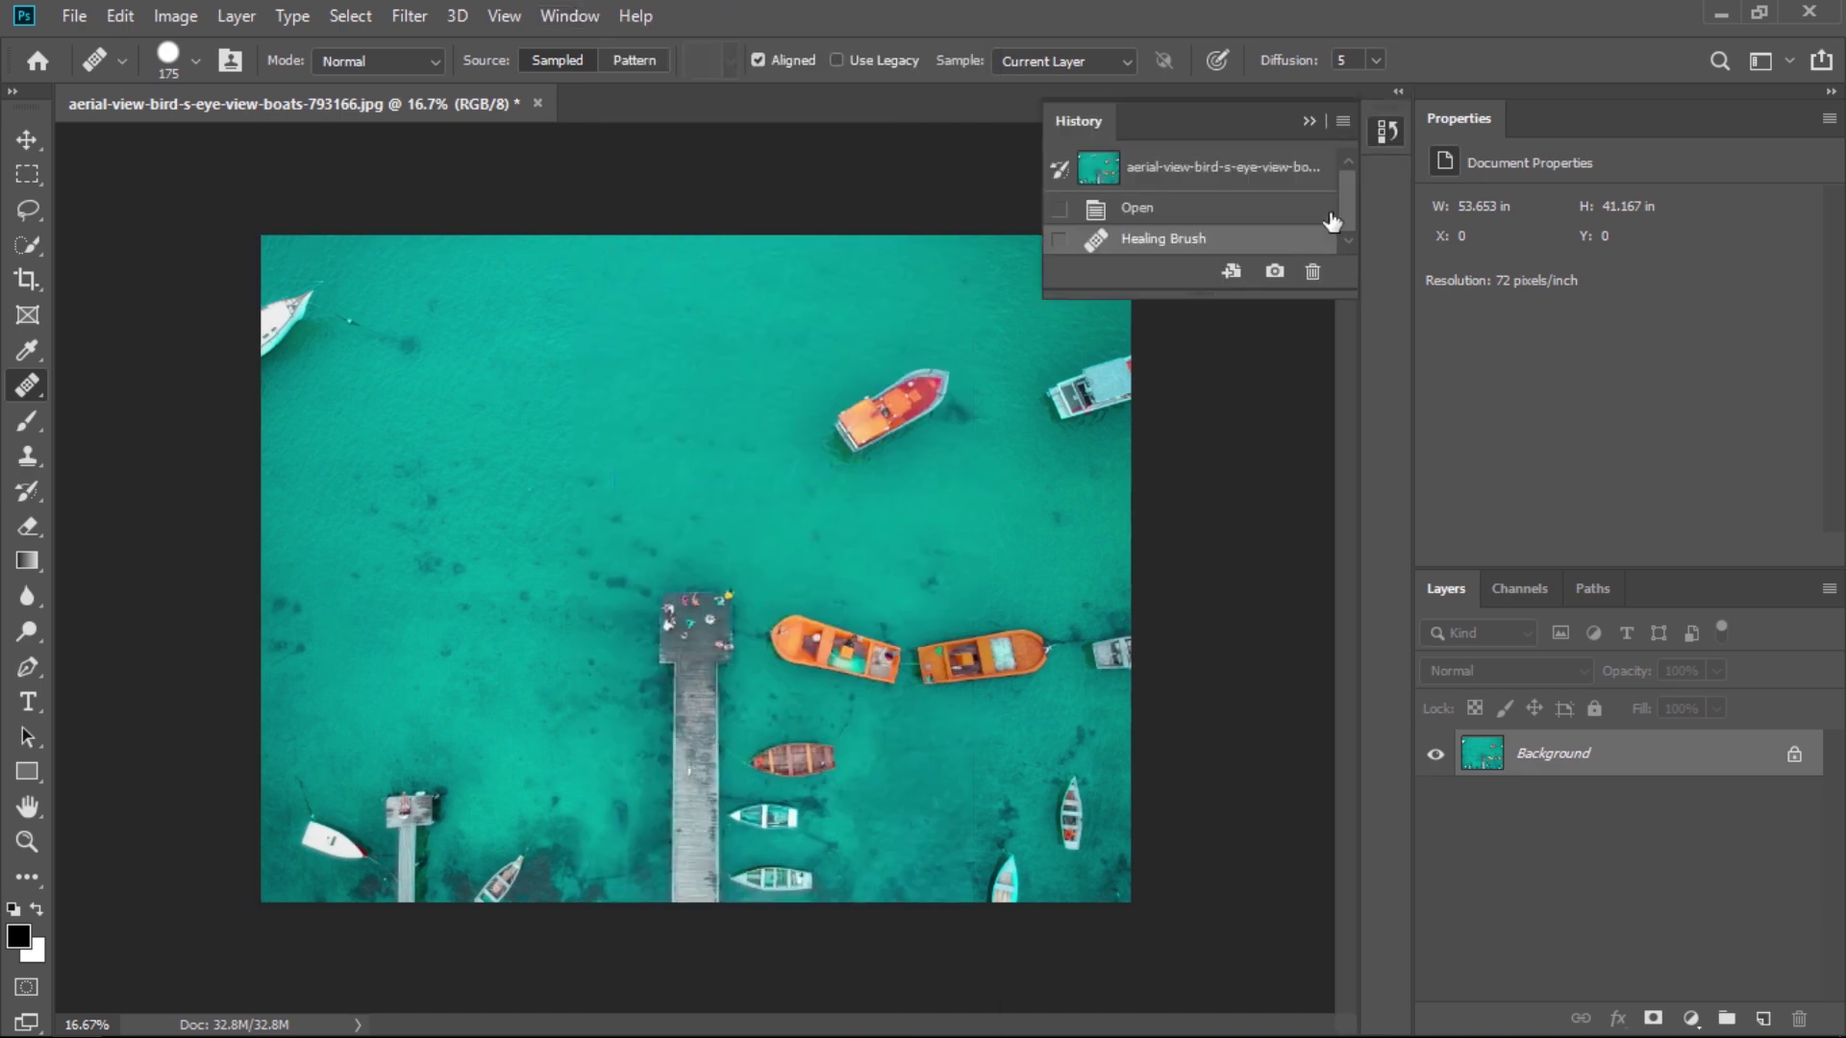
click(1280, 169)
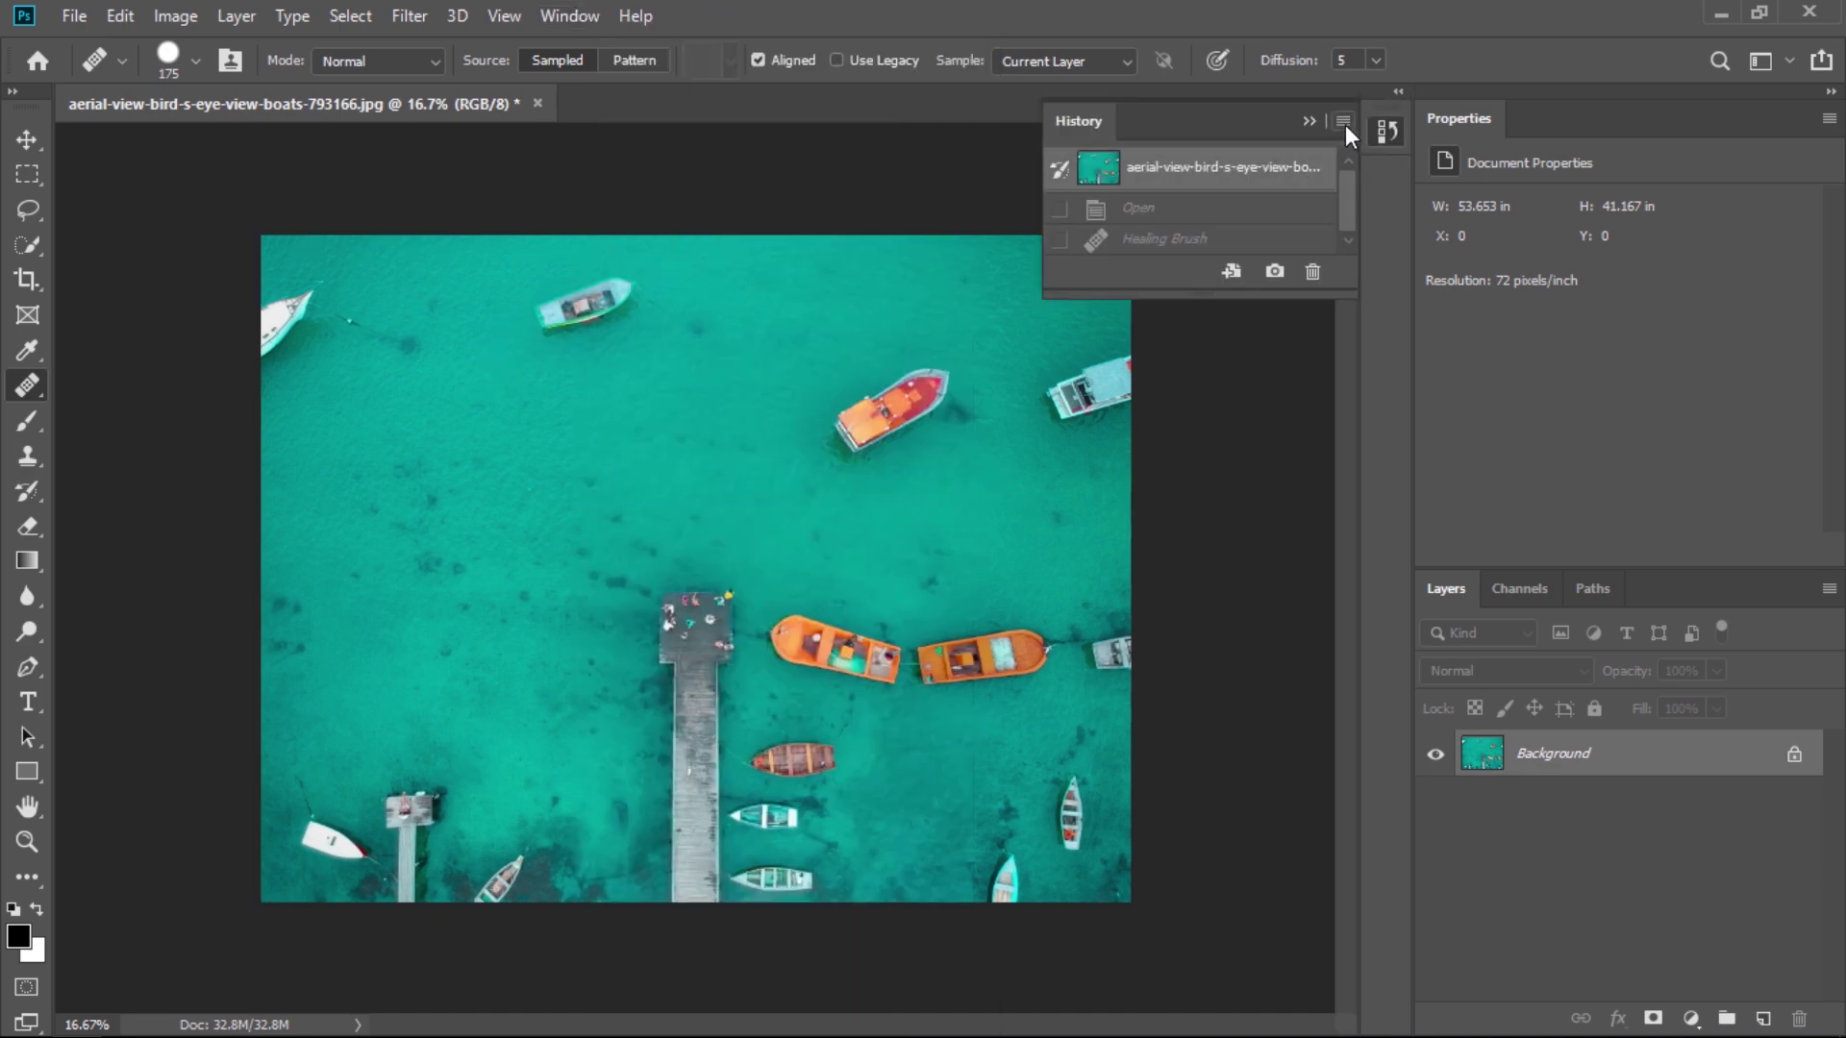
click(1387, 130)
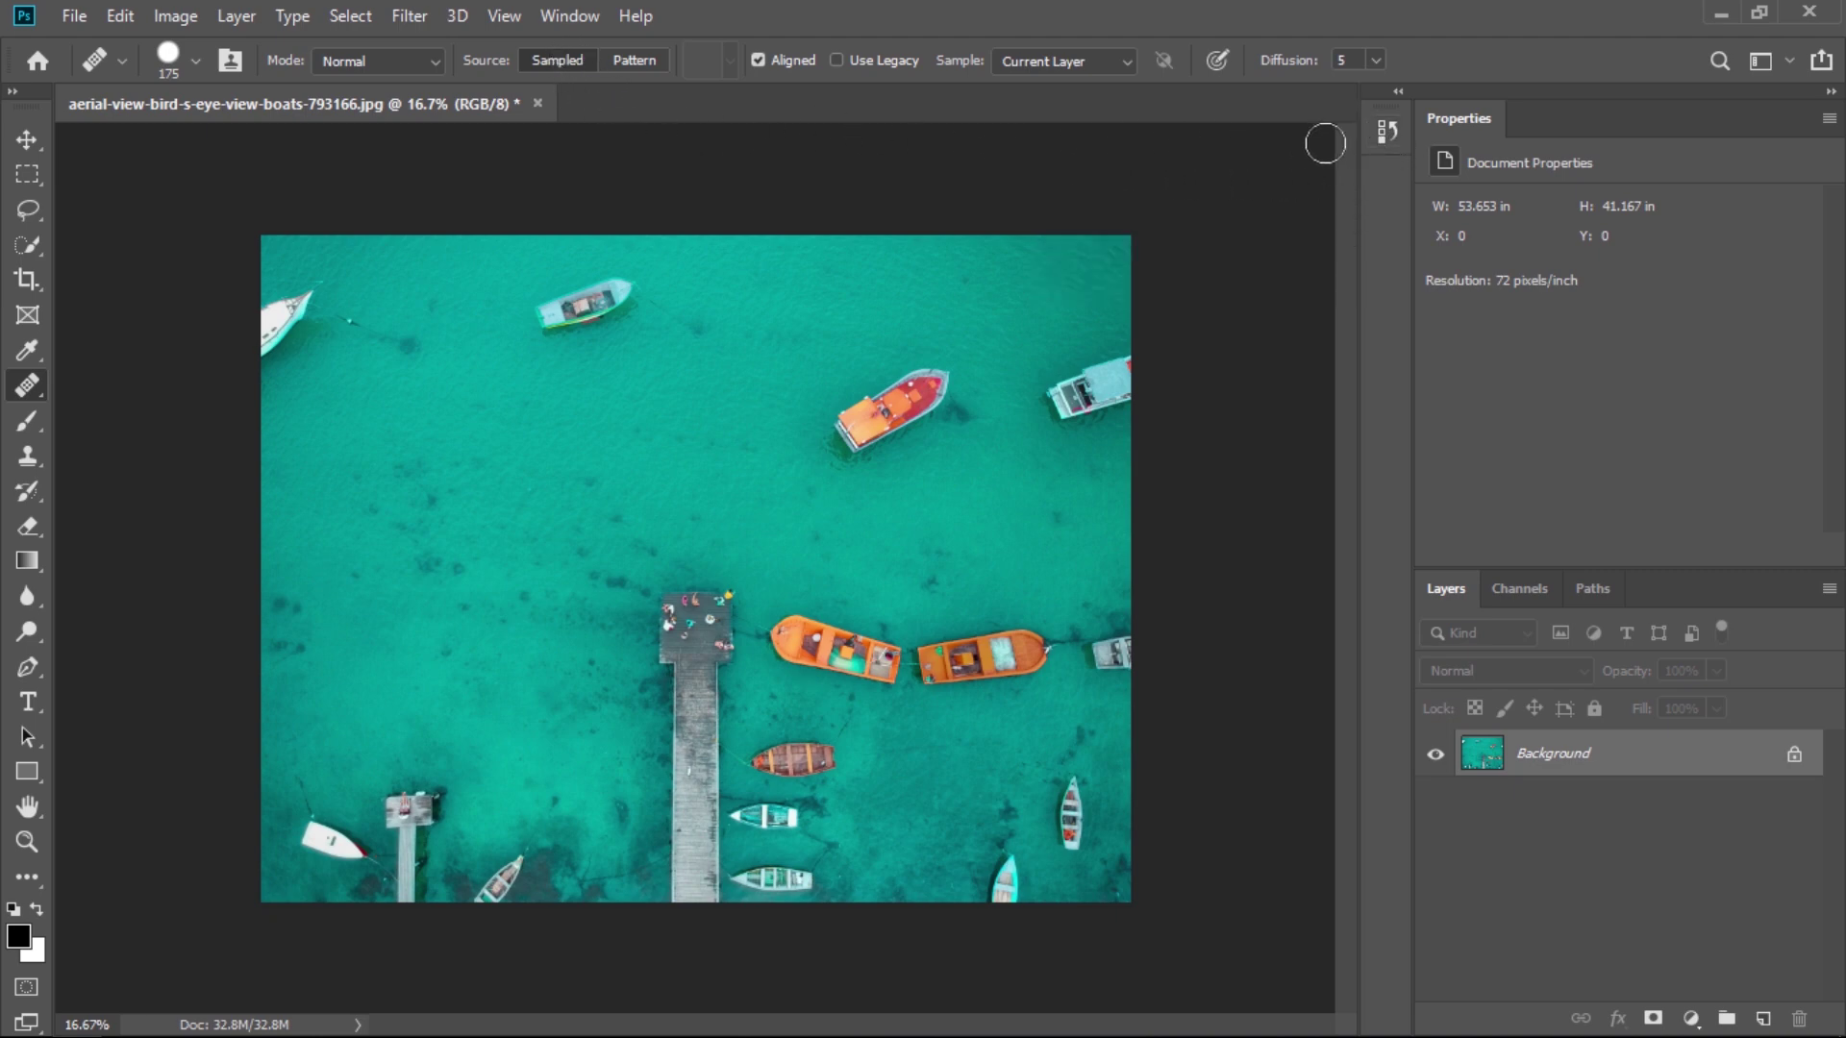
right_click(1381, 135)
click(1429, 154)
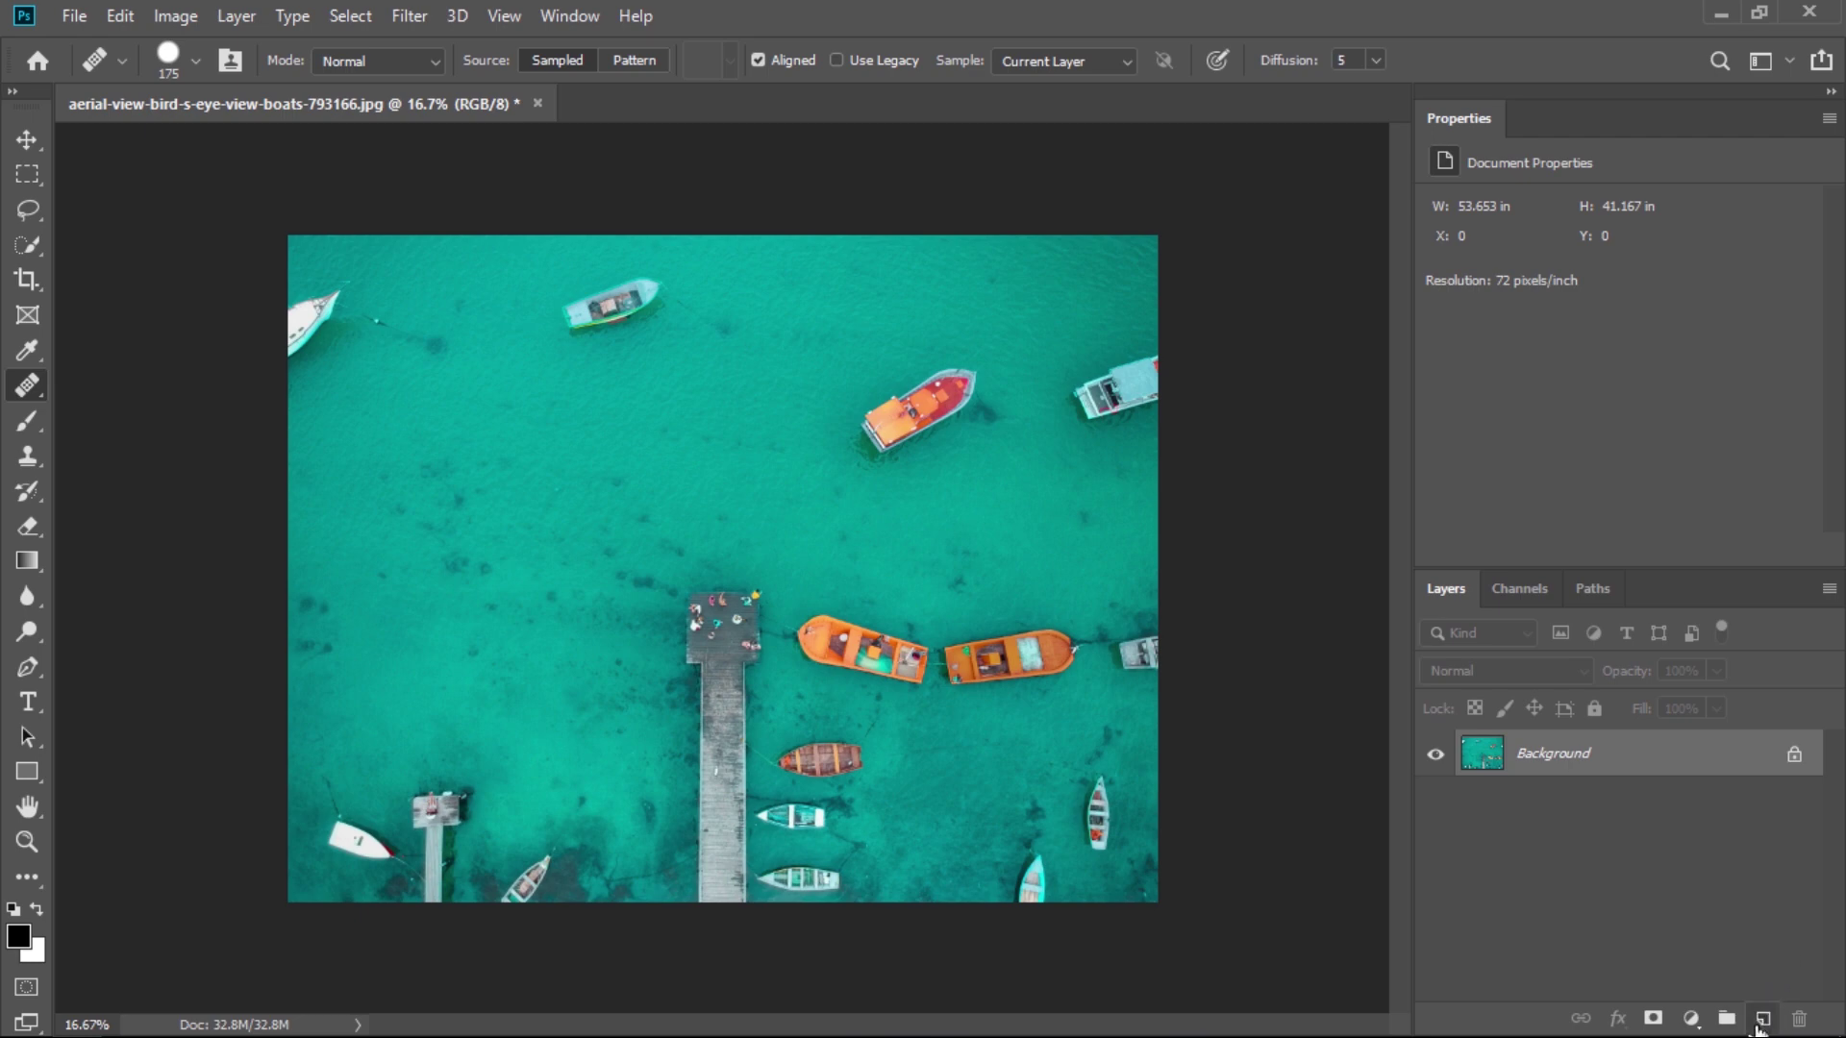
- Add Layer 1, set Sample to All Layers, and heal the small boat onto it
click(1761, 1021)
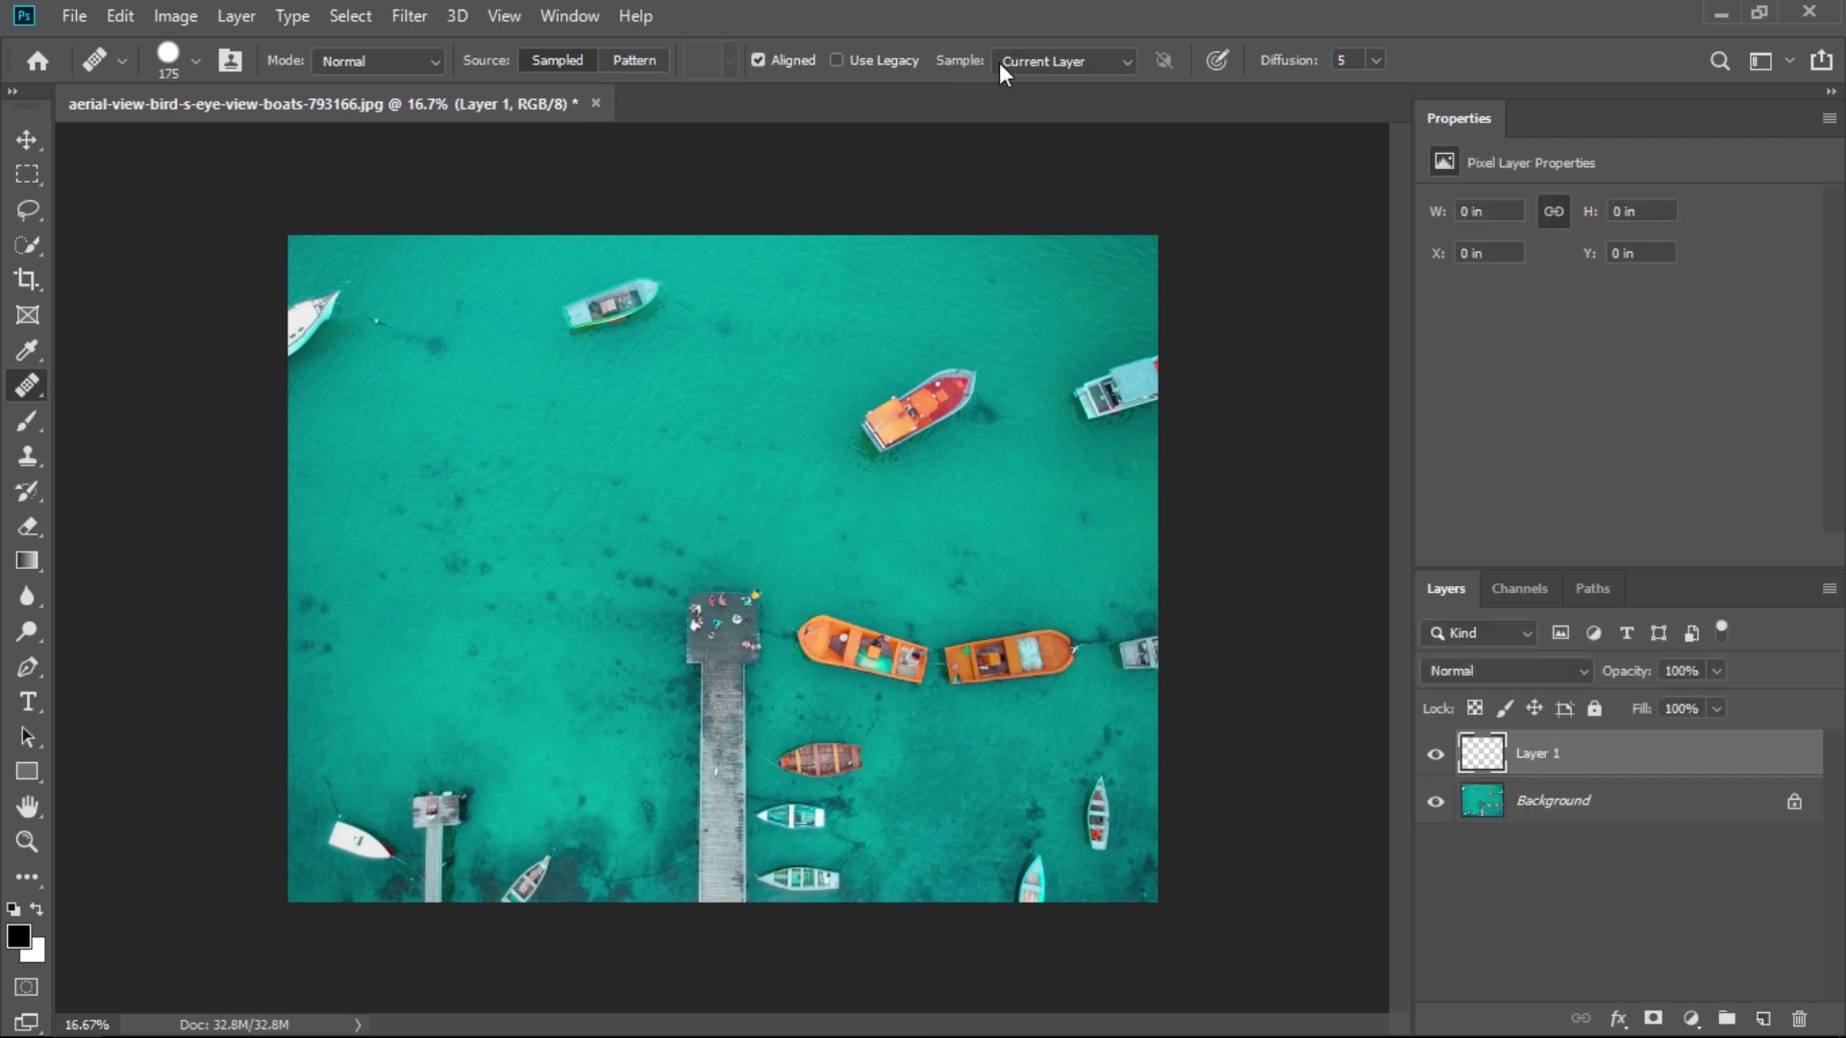
click(1048, 63)
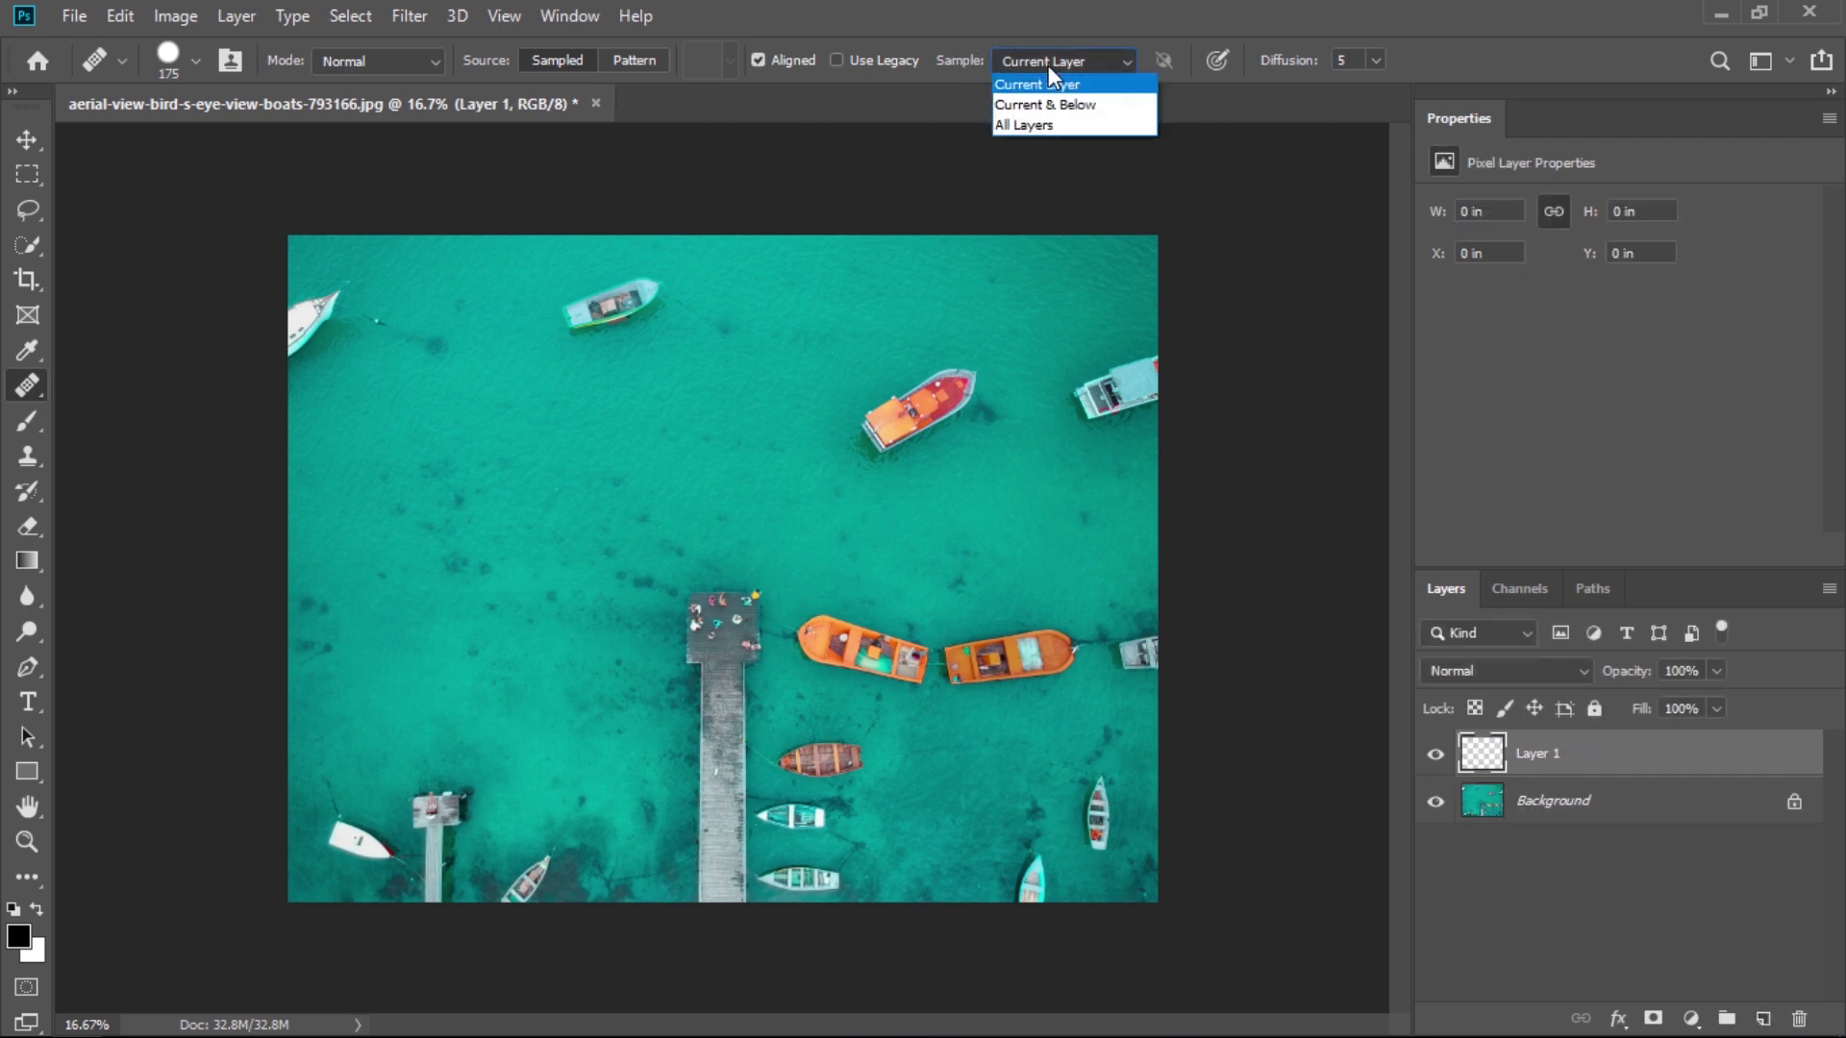
click(1065, 123)
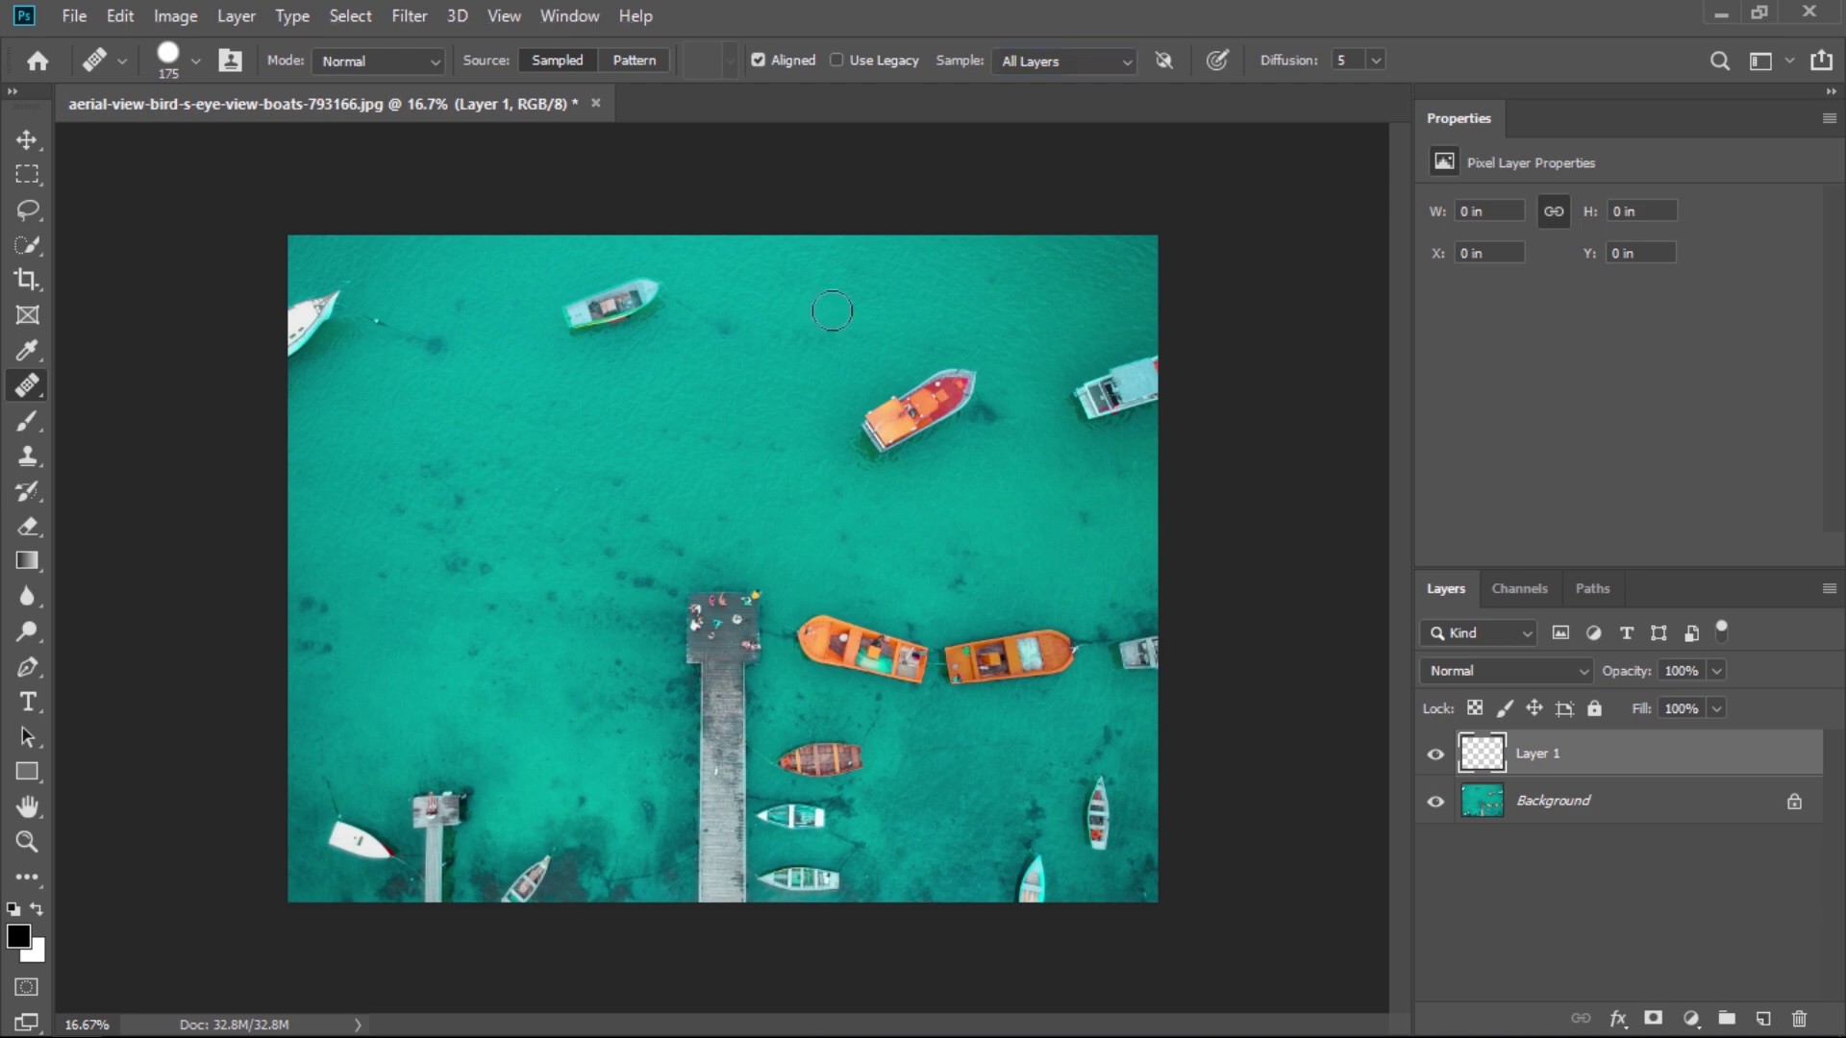
drag(678, 286, 622, 314)
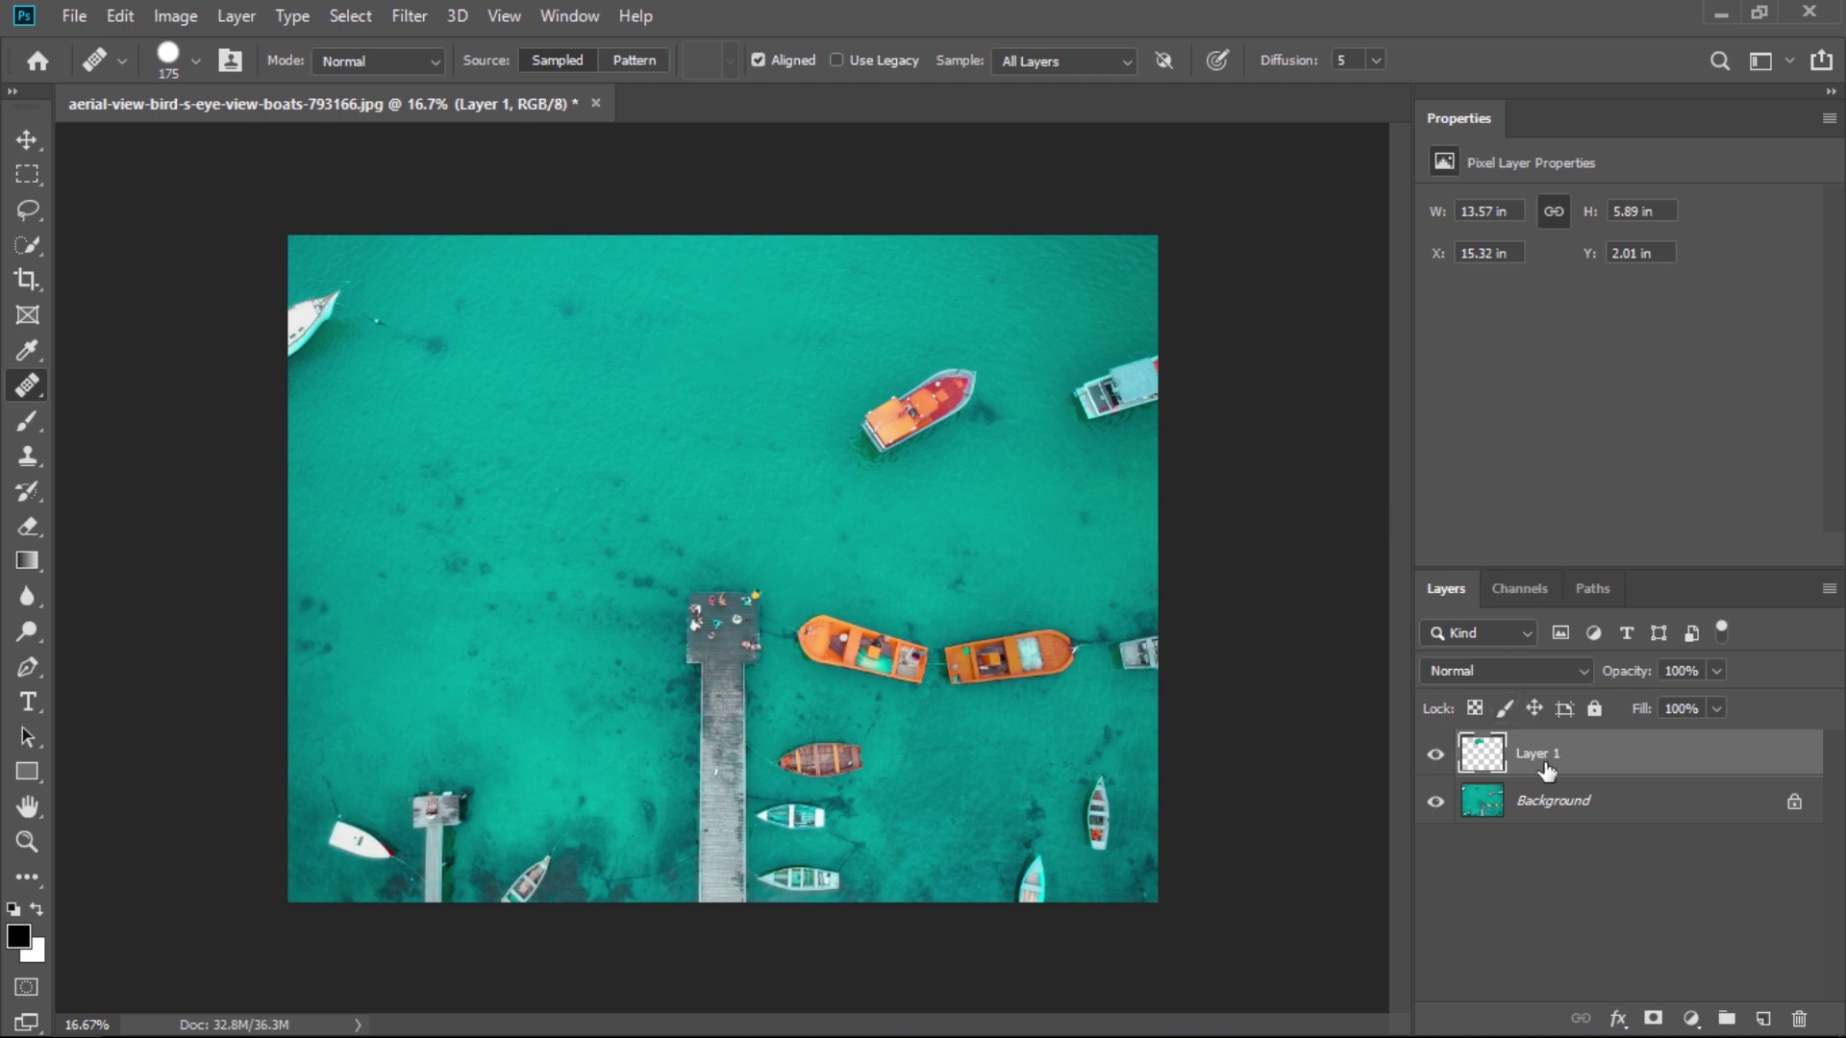
- Toggle Layer 1 and Background visibility to compare, then delete Layer 1
click(1436, 756)
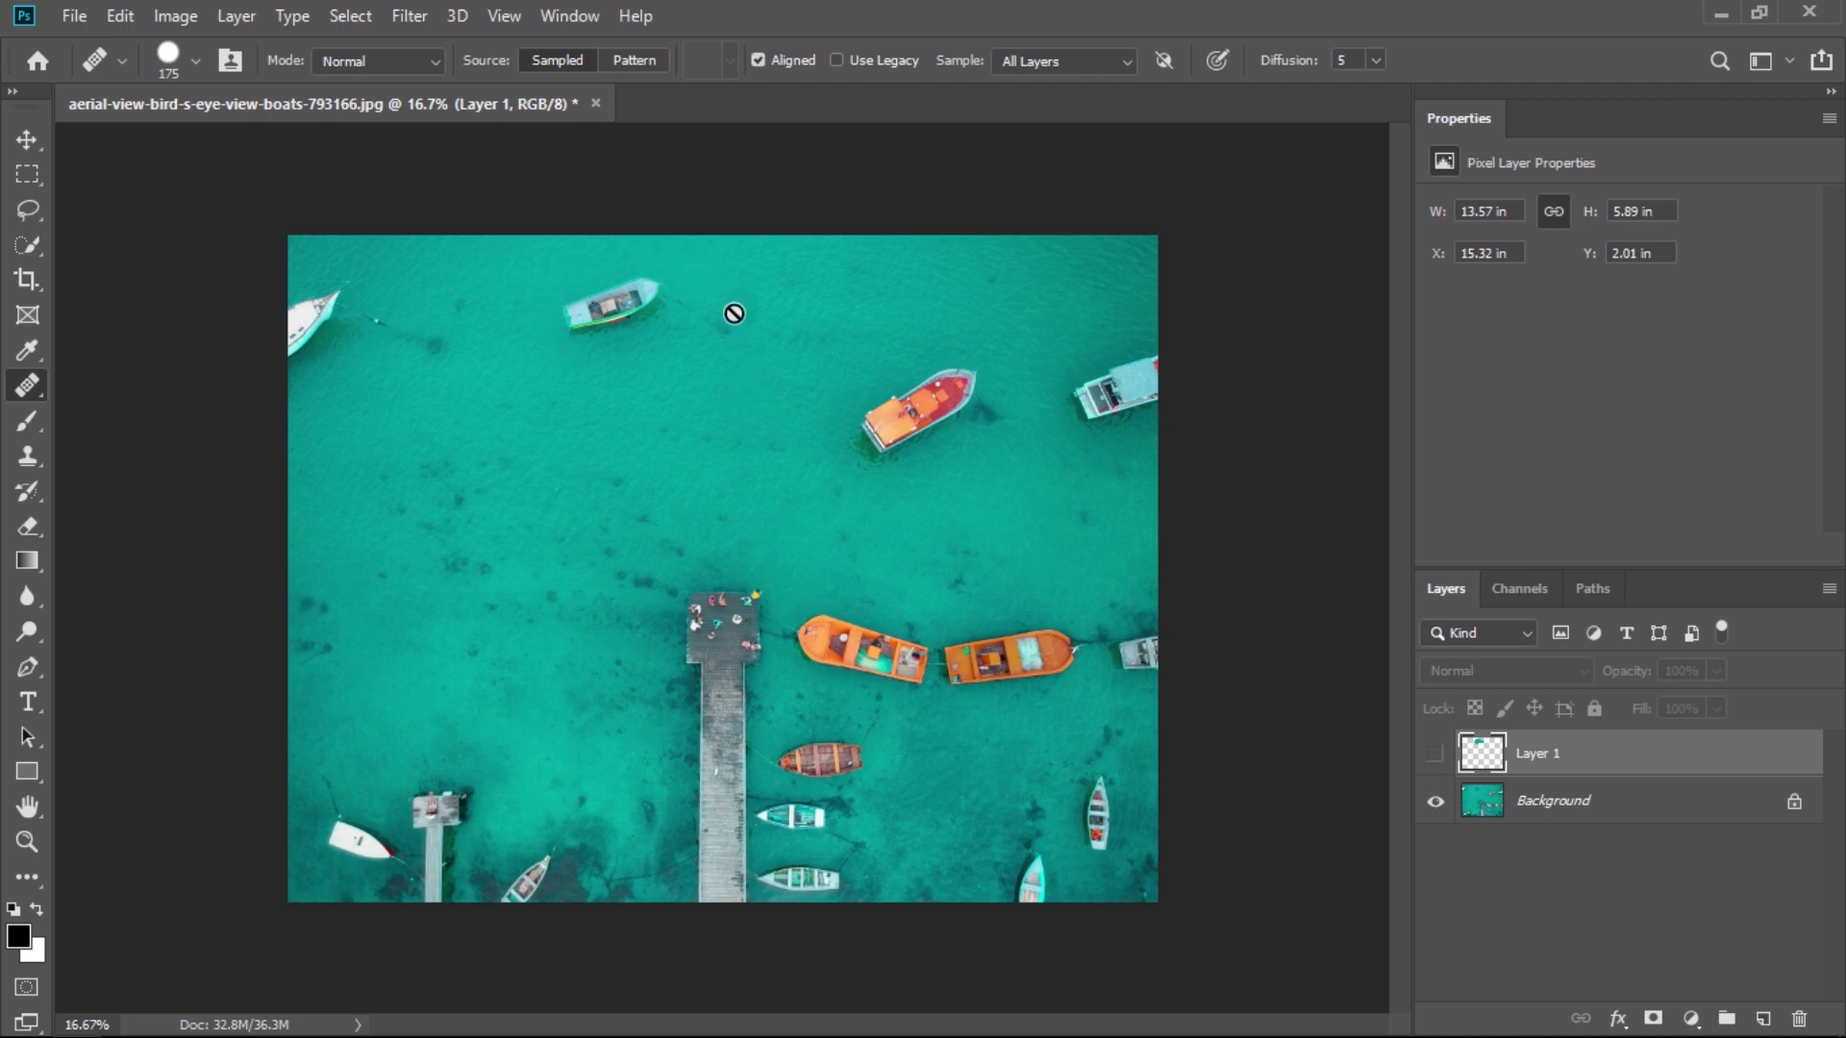
click(1434, 755)
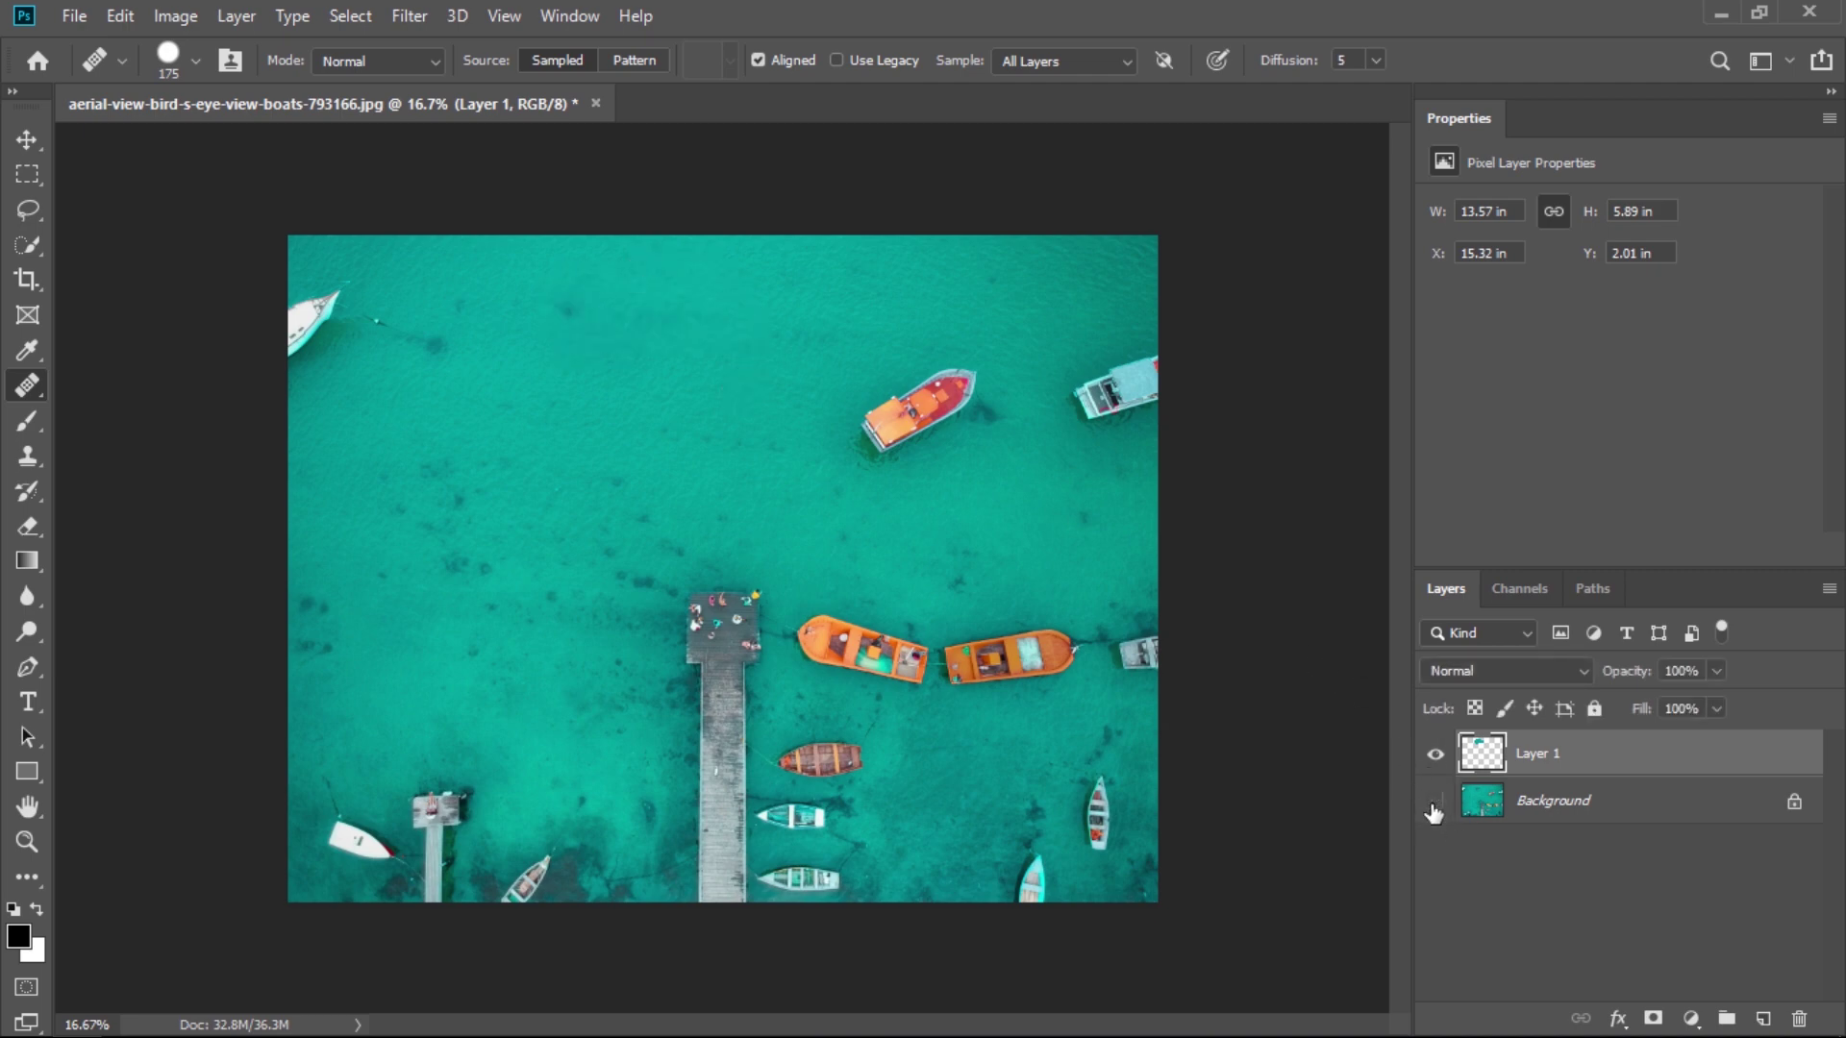
click(1435, 803)
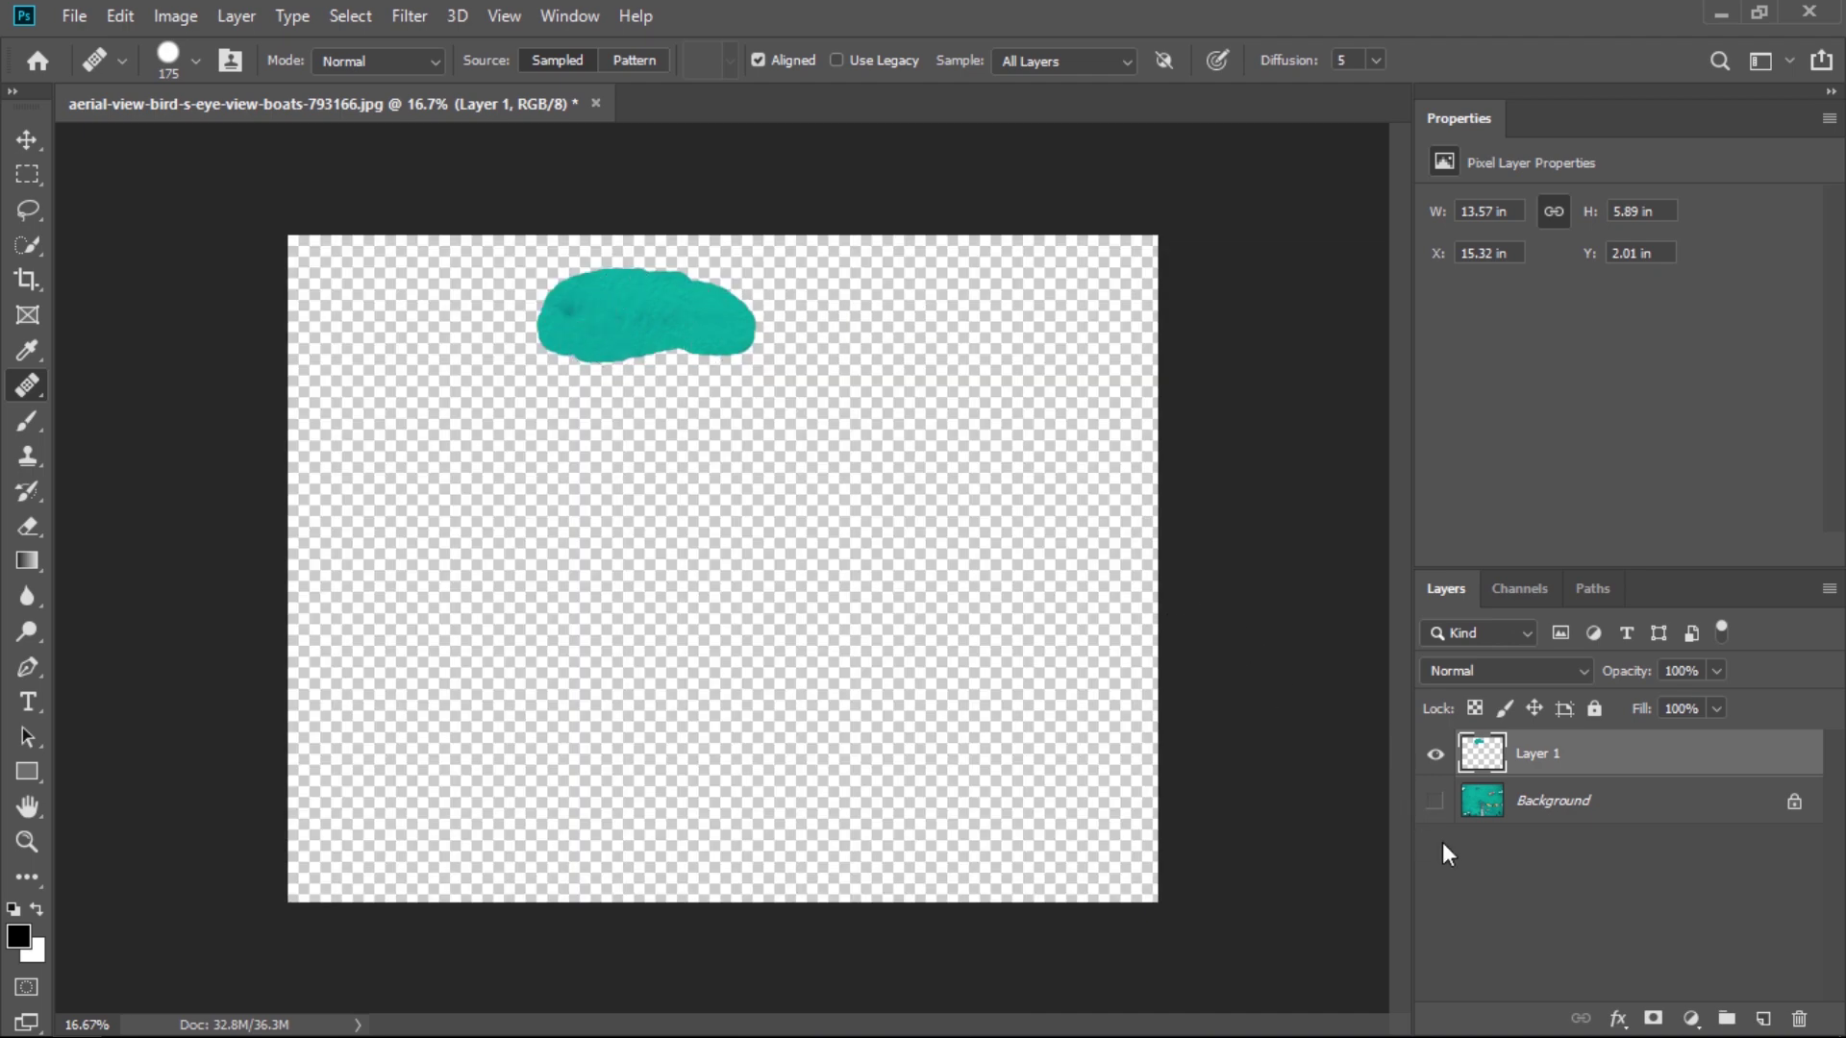
click(1435, 803)
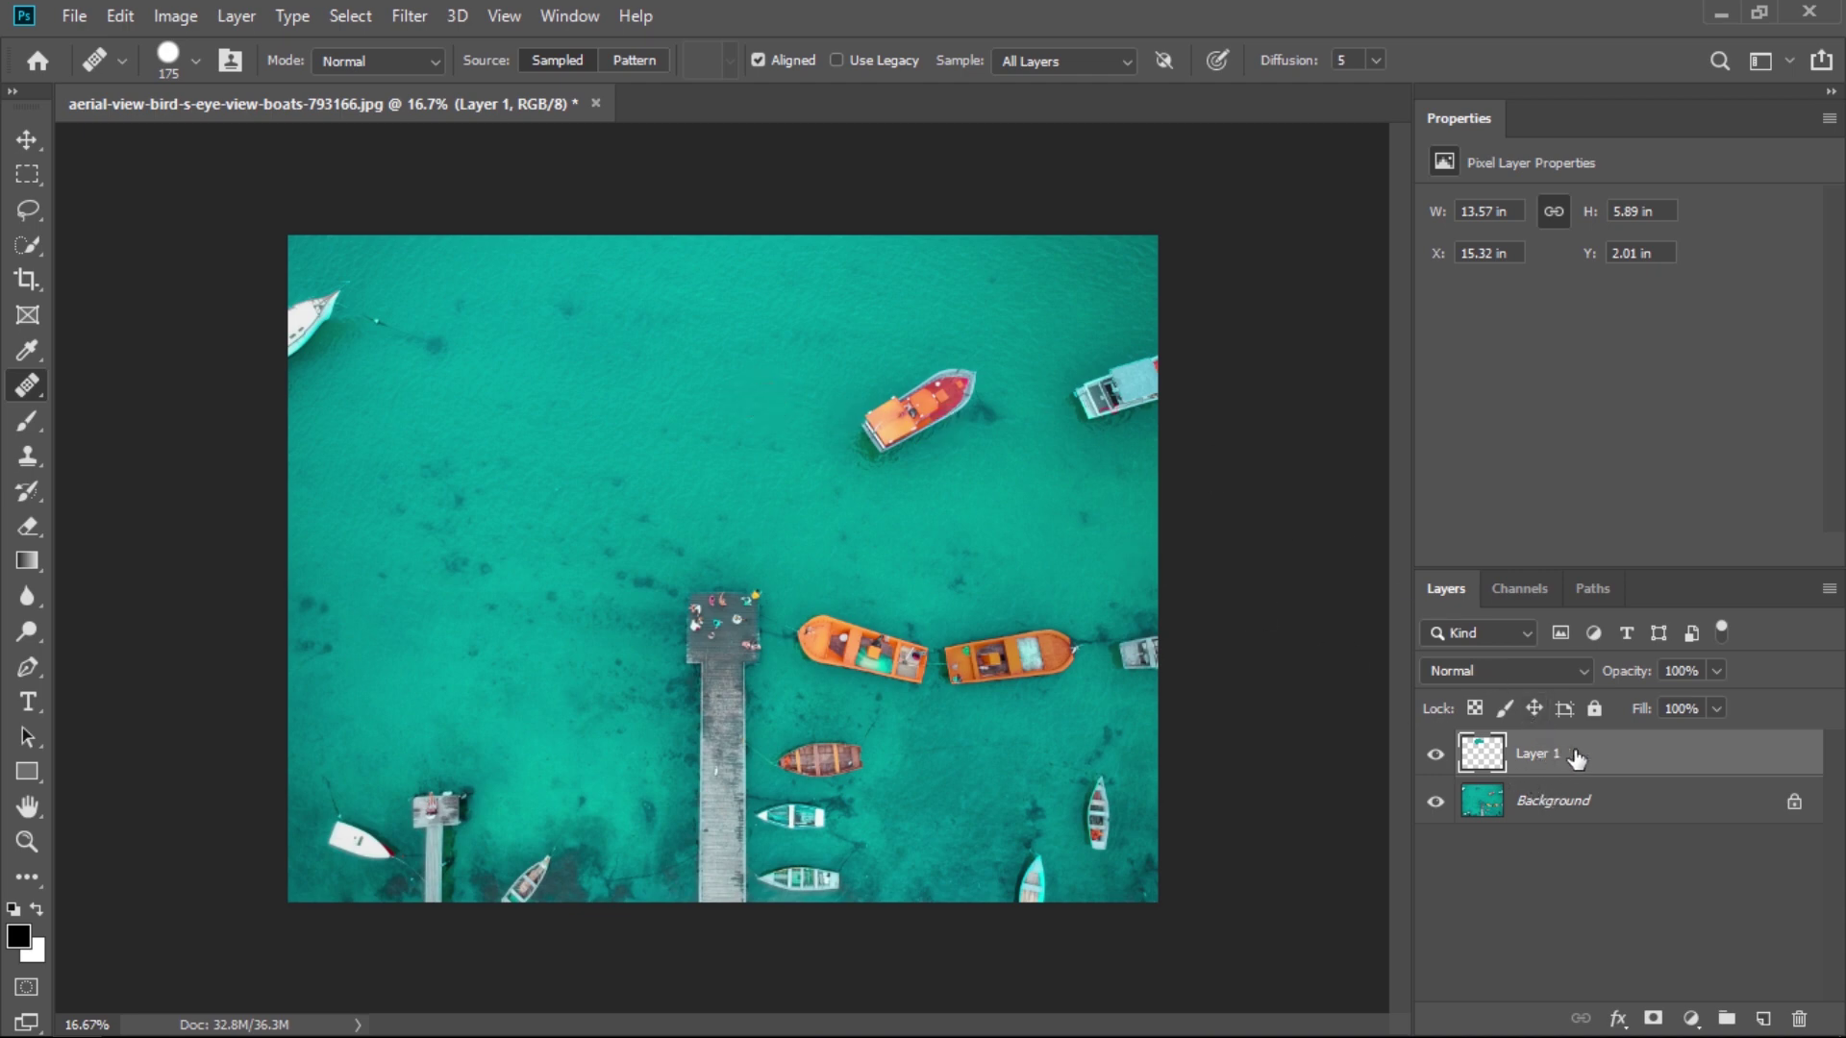
key(Delete)
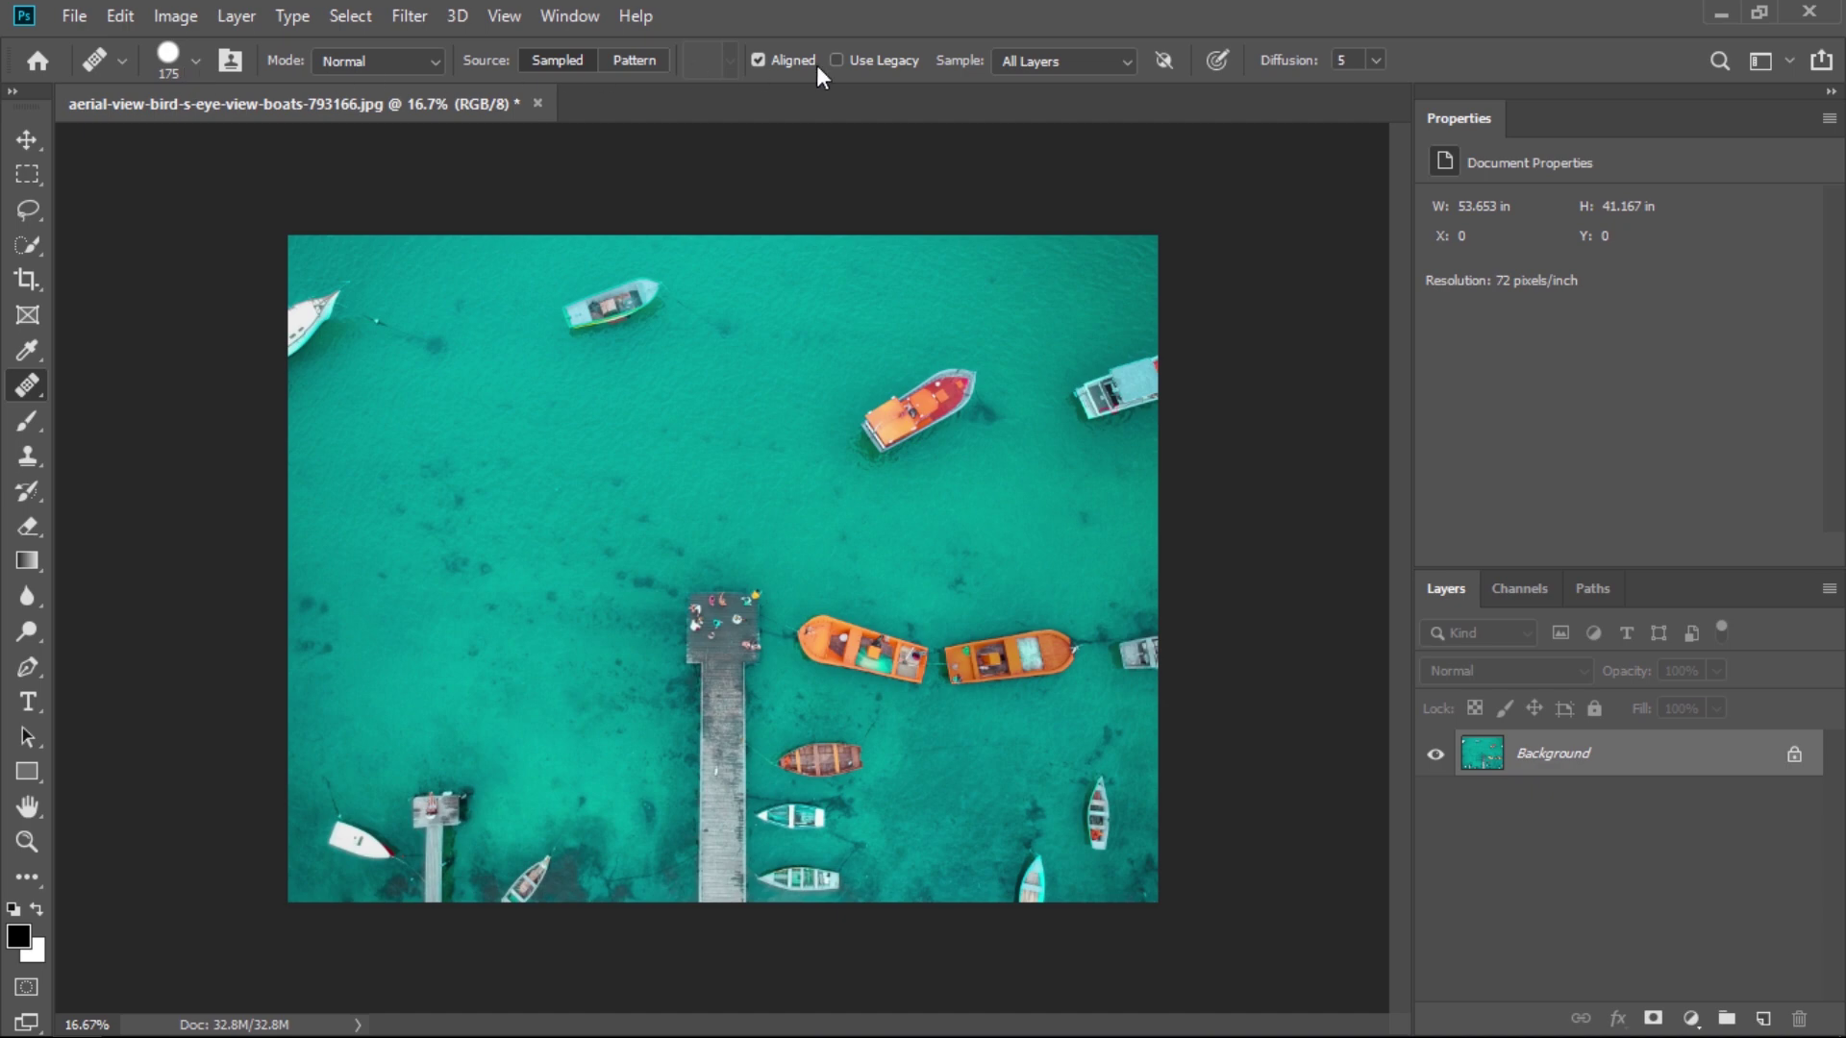
- Check the brush picker, then show the Clone Source panel
click(194, 61)
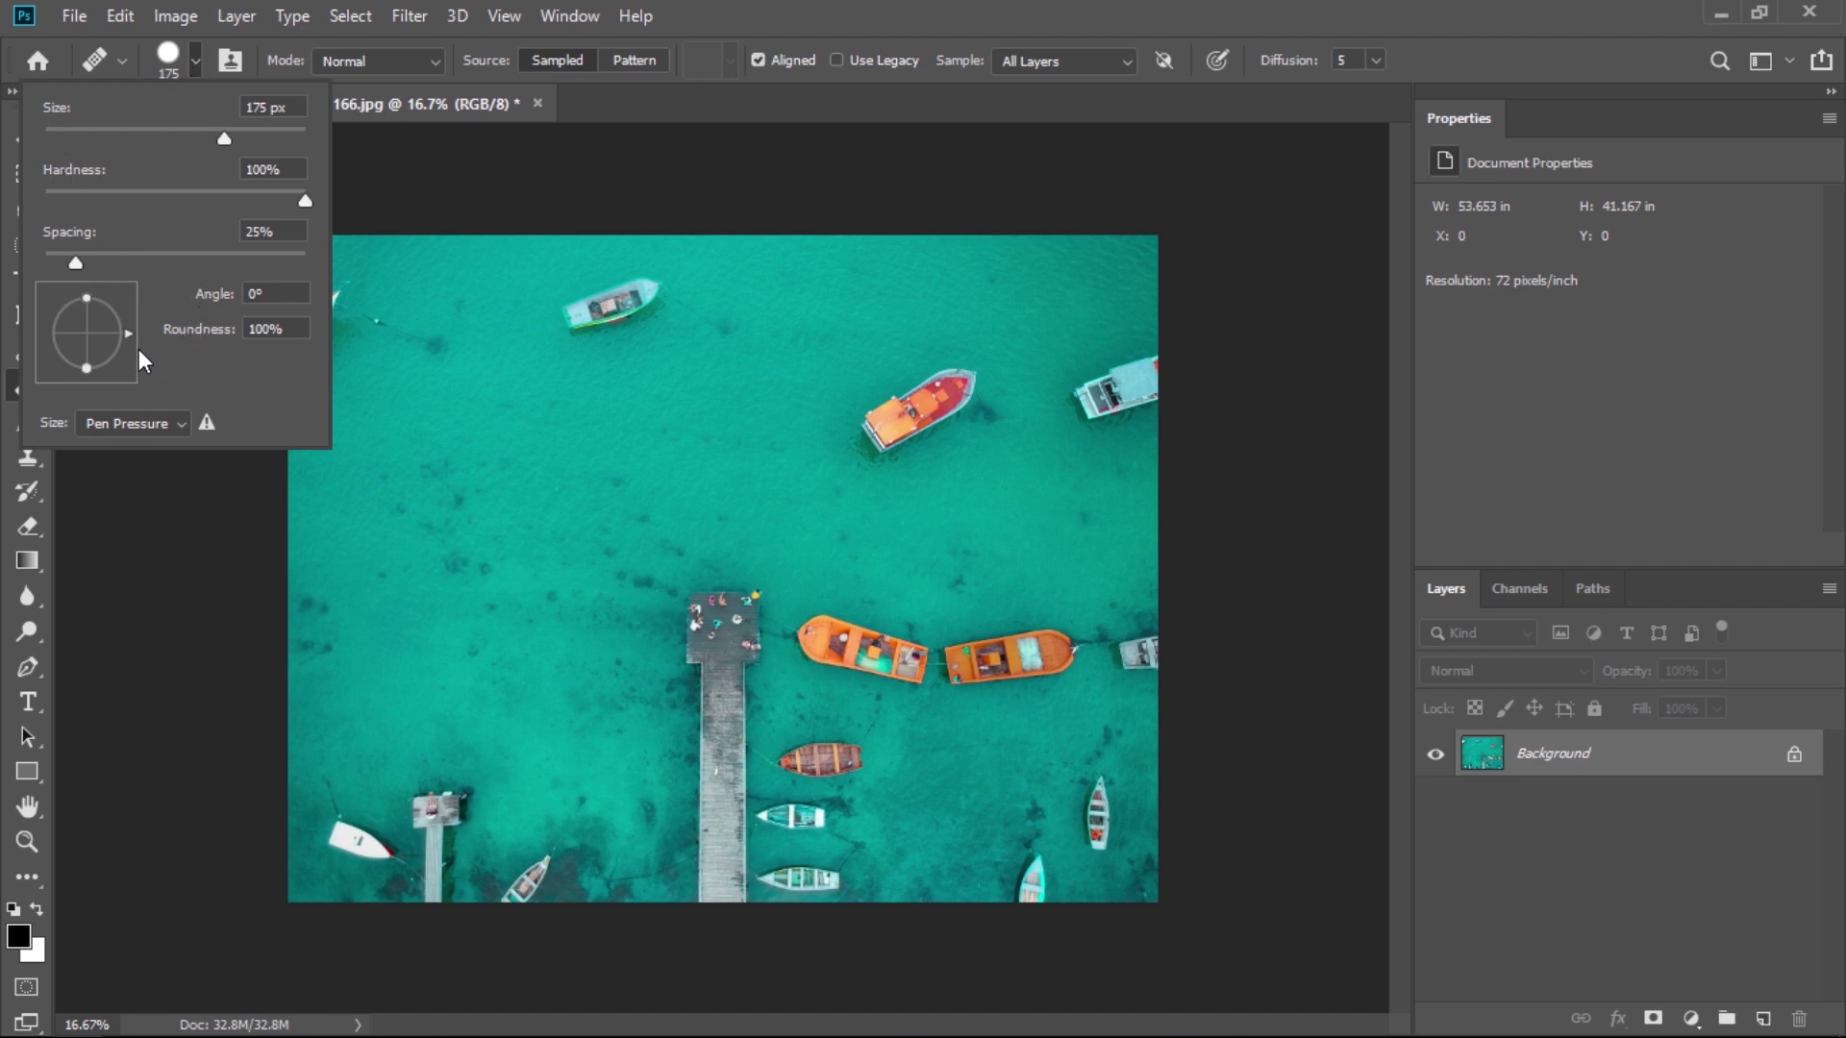
click(662, 115)
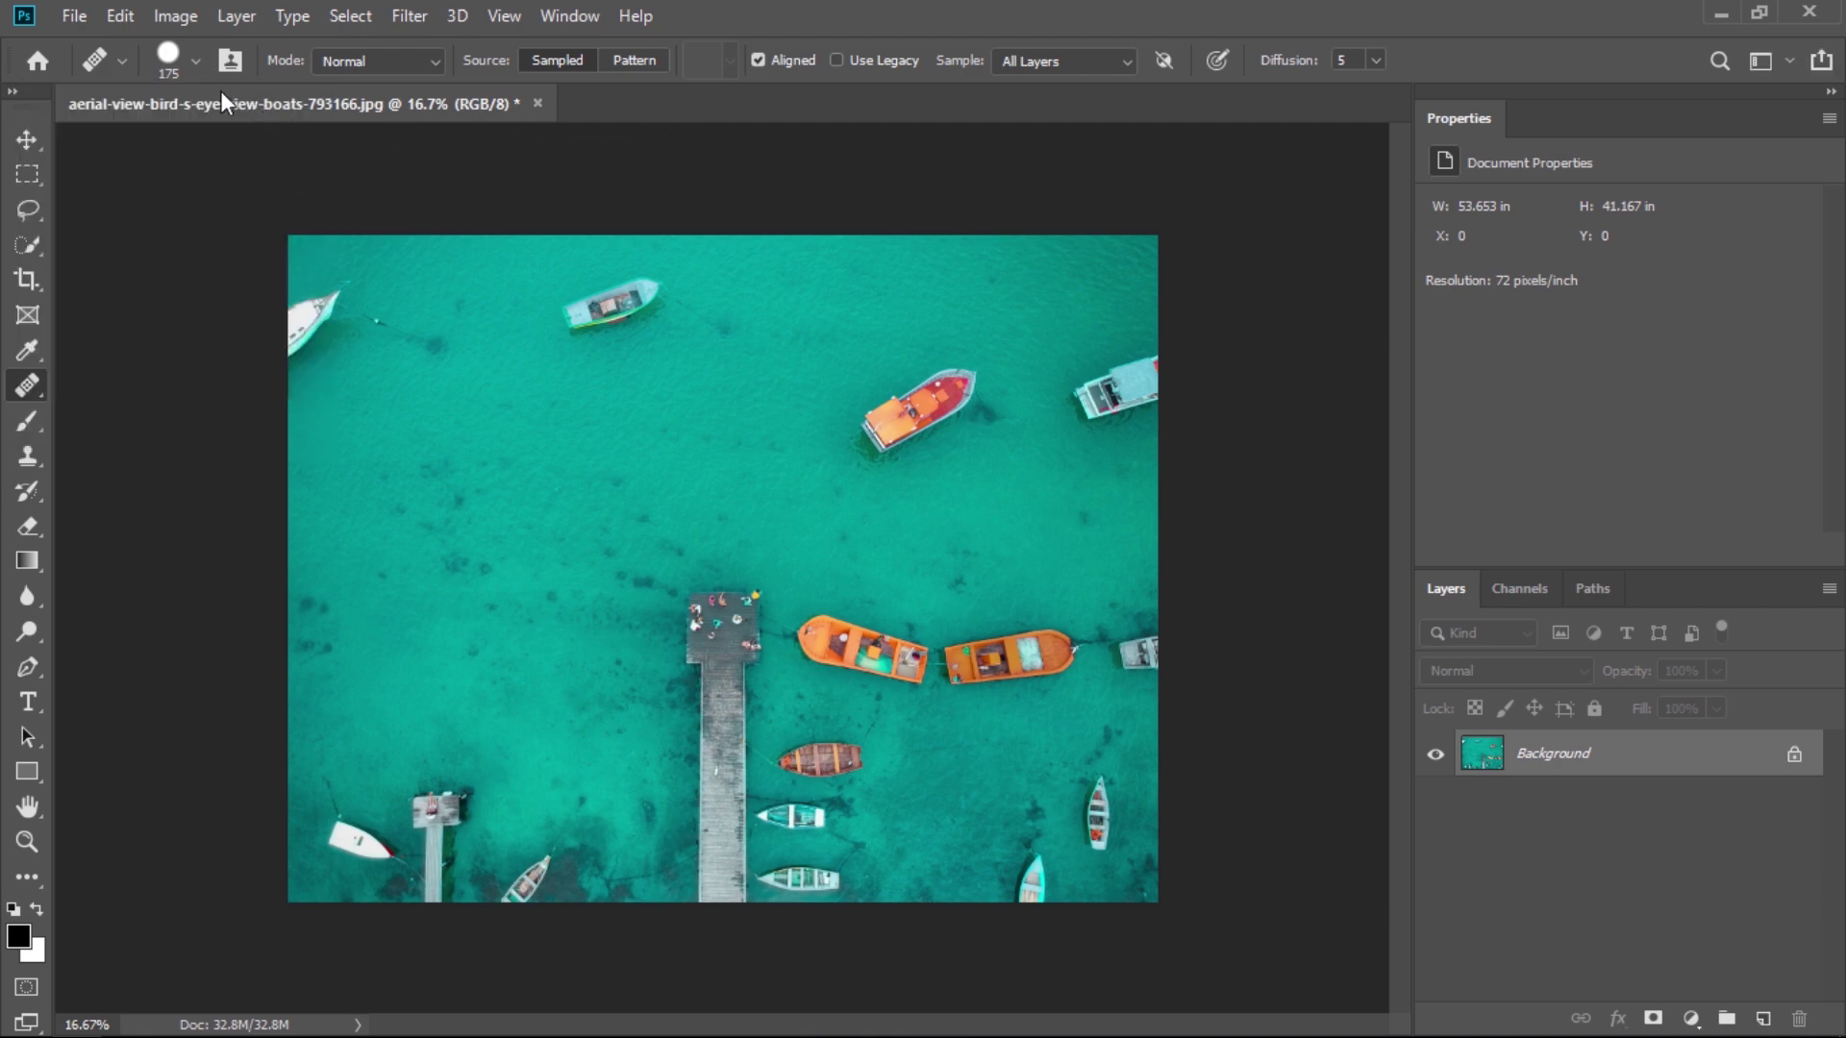
click(234, 68)
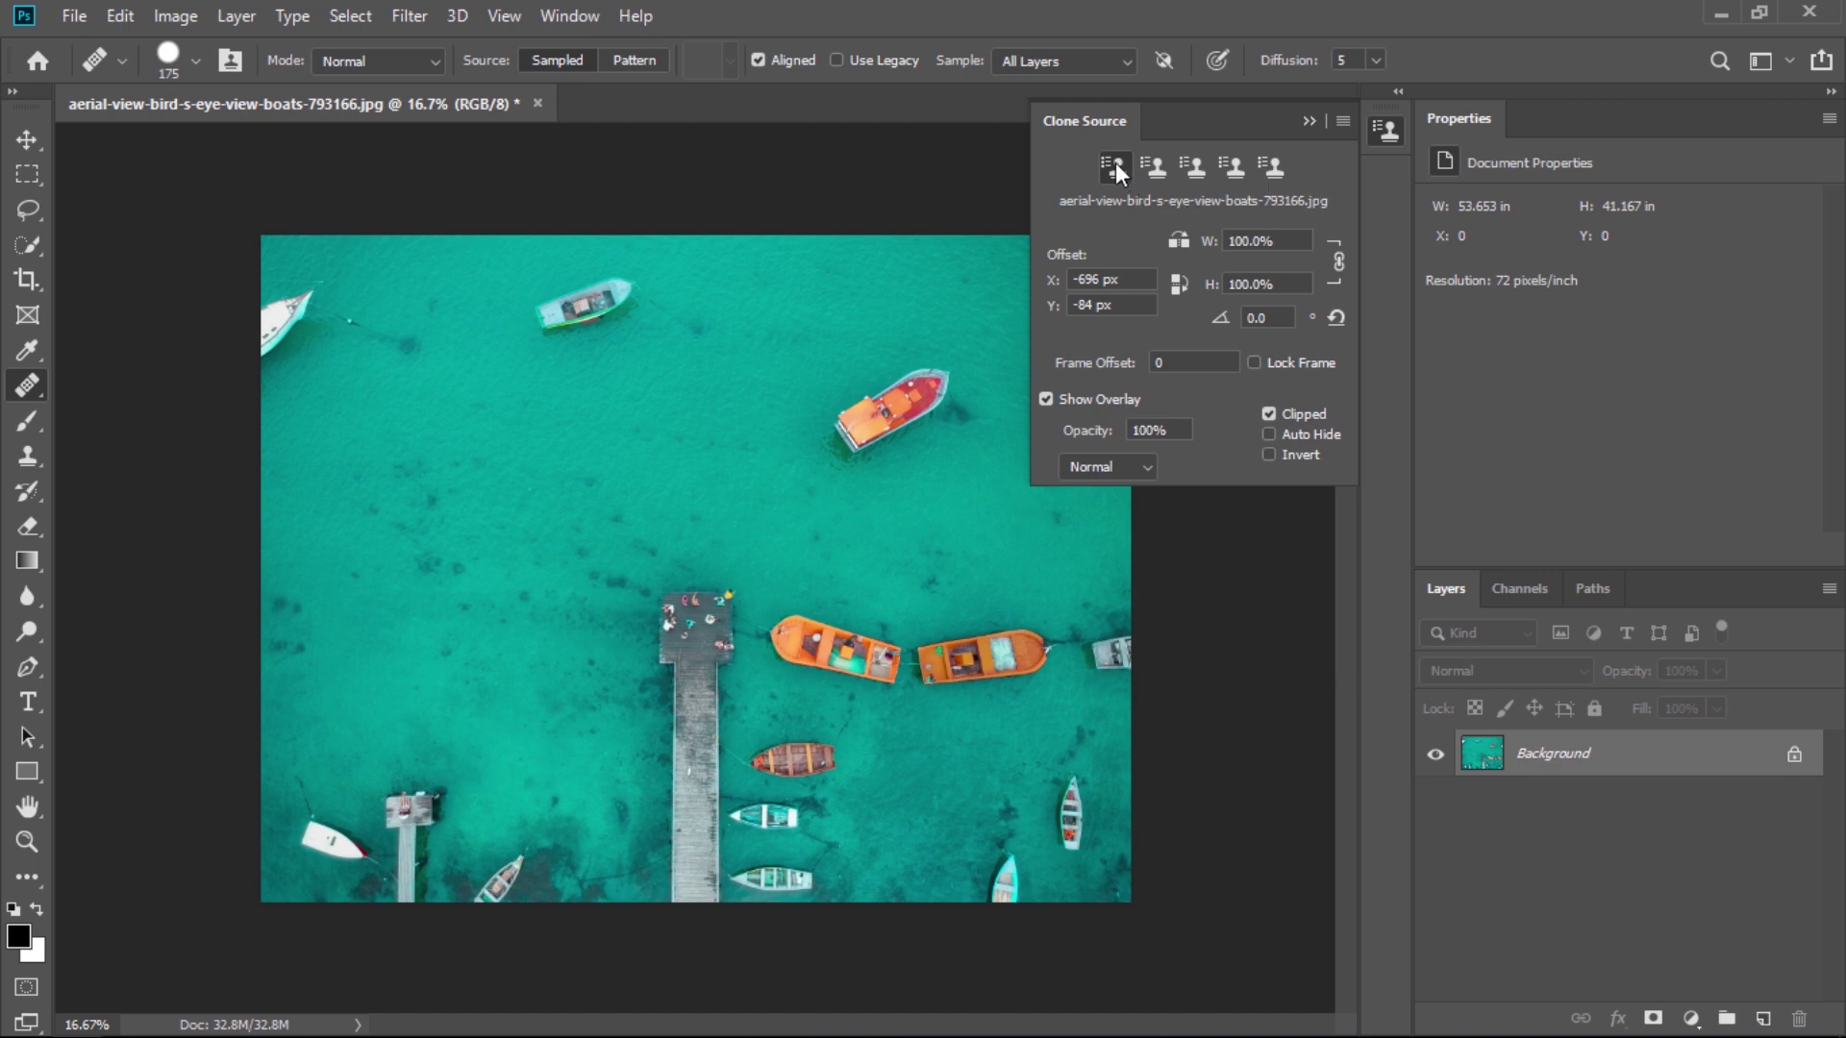
- Sample the red-orange boat as the clone source in the second source slot
alt+click(845, 320)
click(1155, 167)
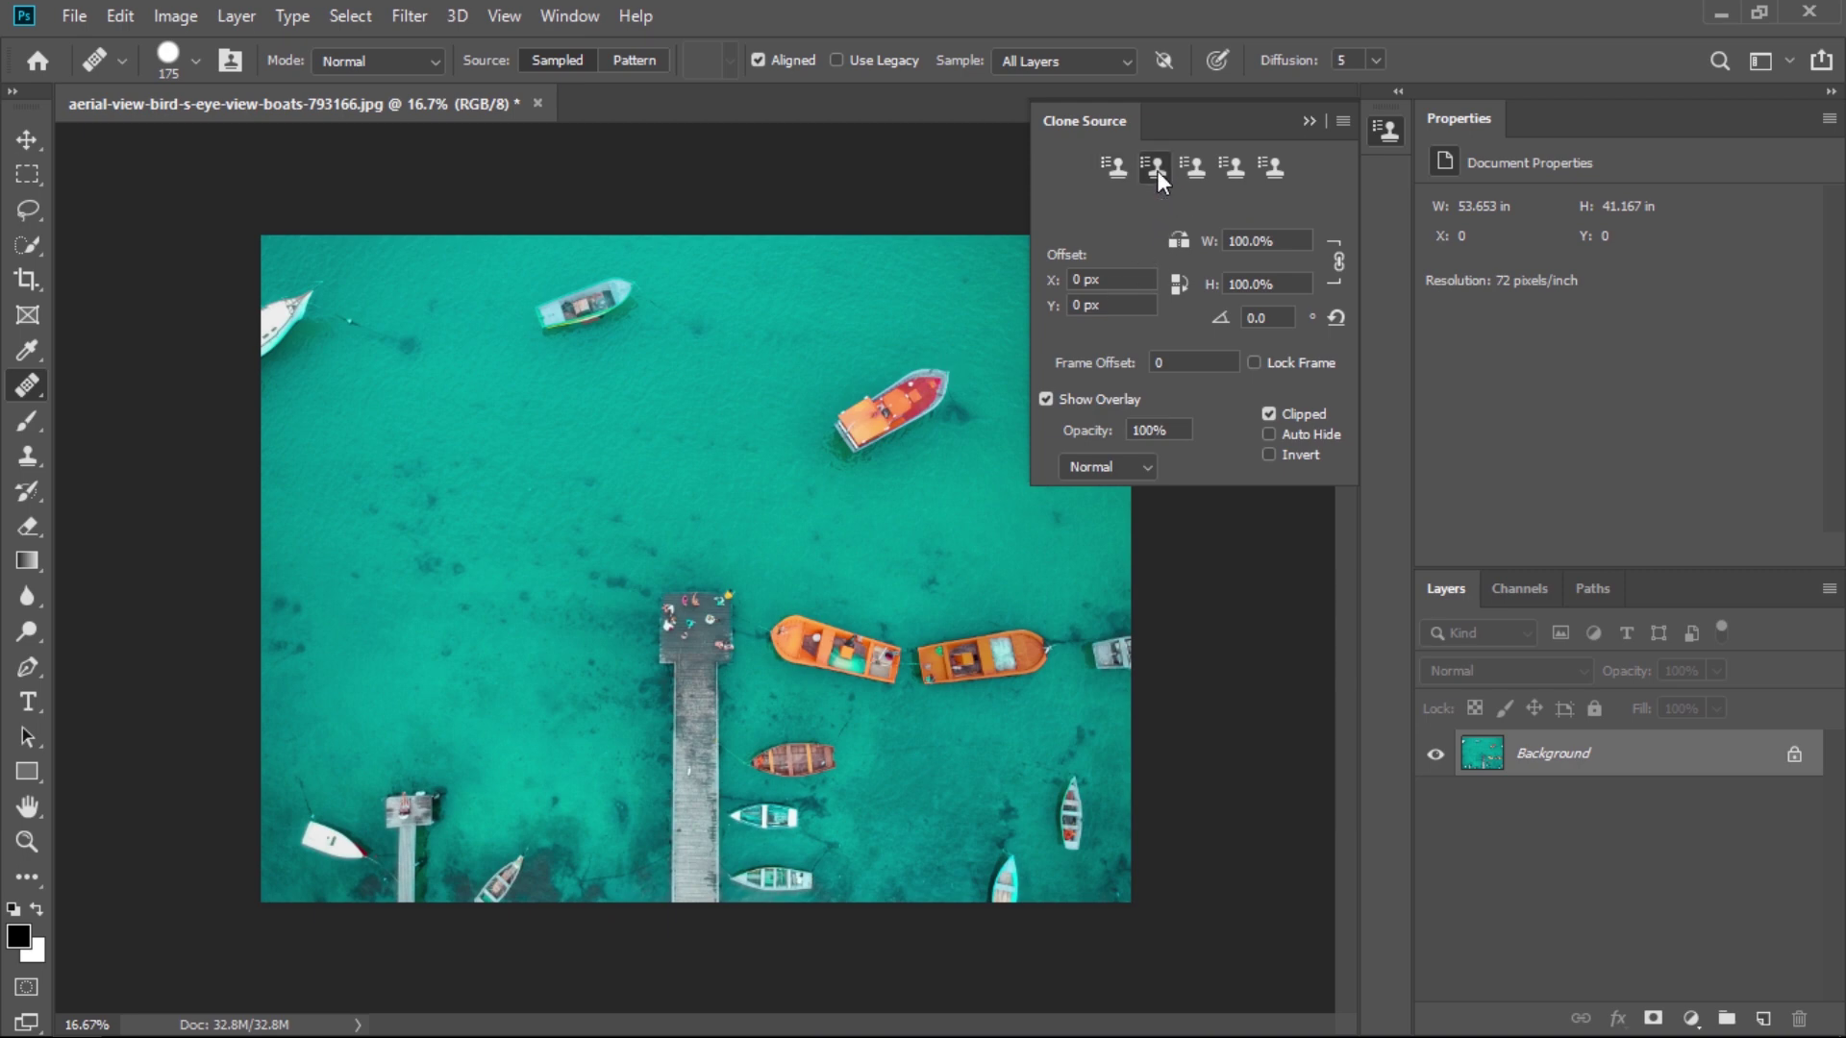
alt+click(344, 431)
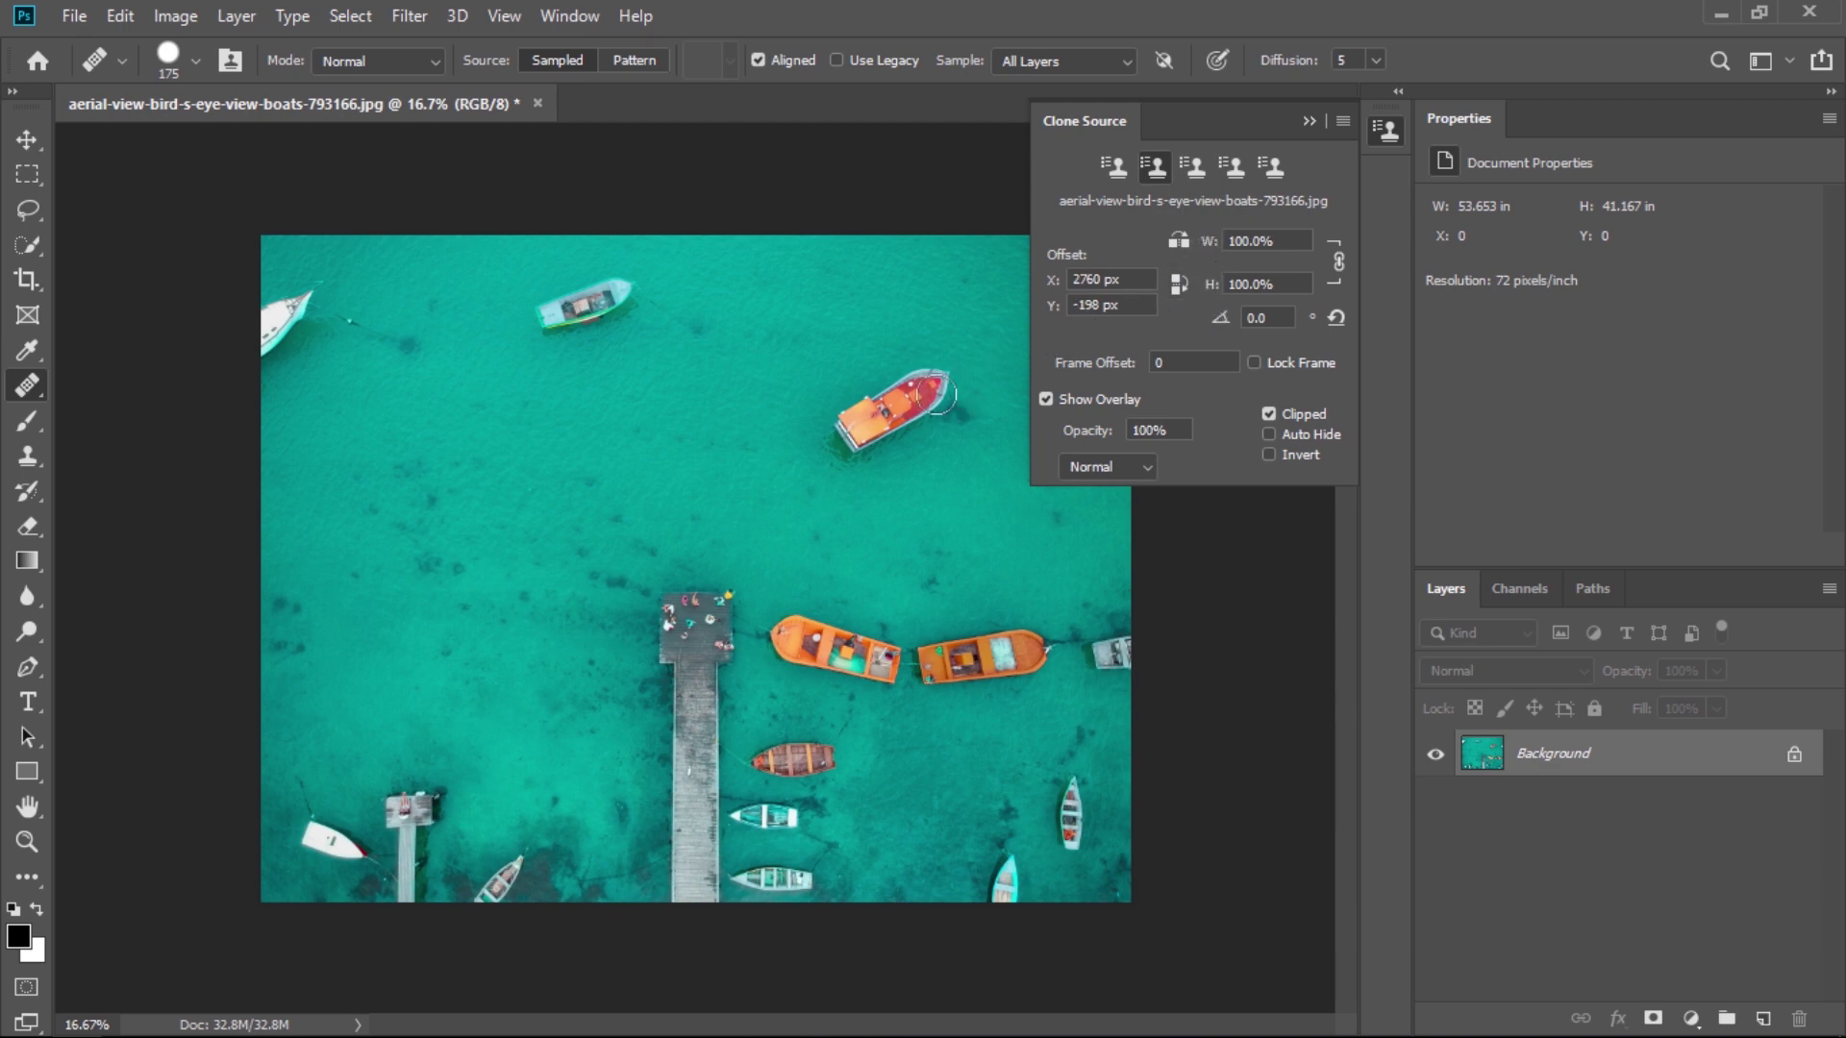
alt+click(886, 410)
- Enlarge the healing brush to 800 px and select the Clone Source width value
key(bracketright)
key(bracketright)
key(bracketright)
key(bracketright)
key(bracketright)
double_click(1243, 241)
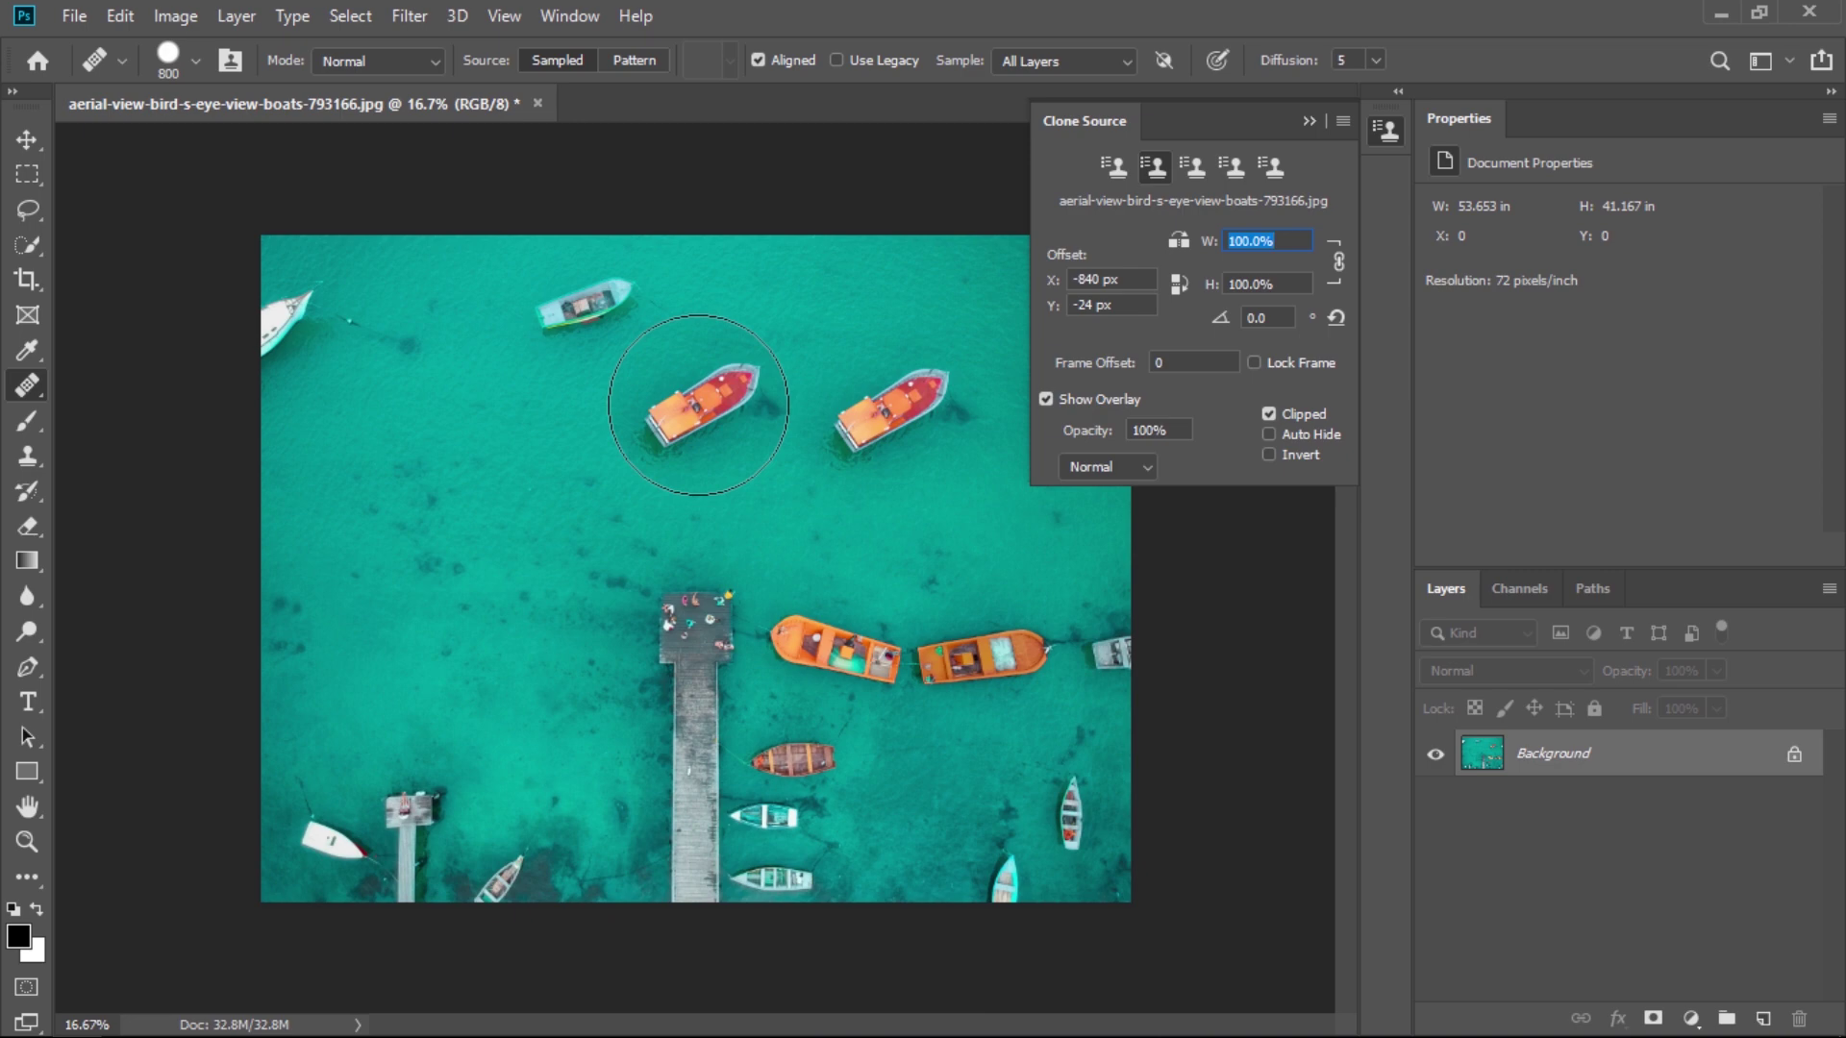
- Try different clone source widths, then set the width to 100%
key(shift+Up)
key(shift+Up)
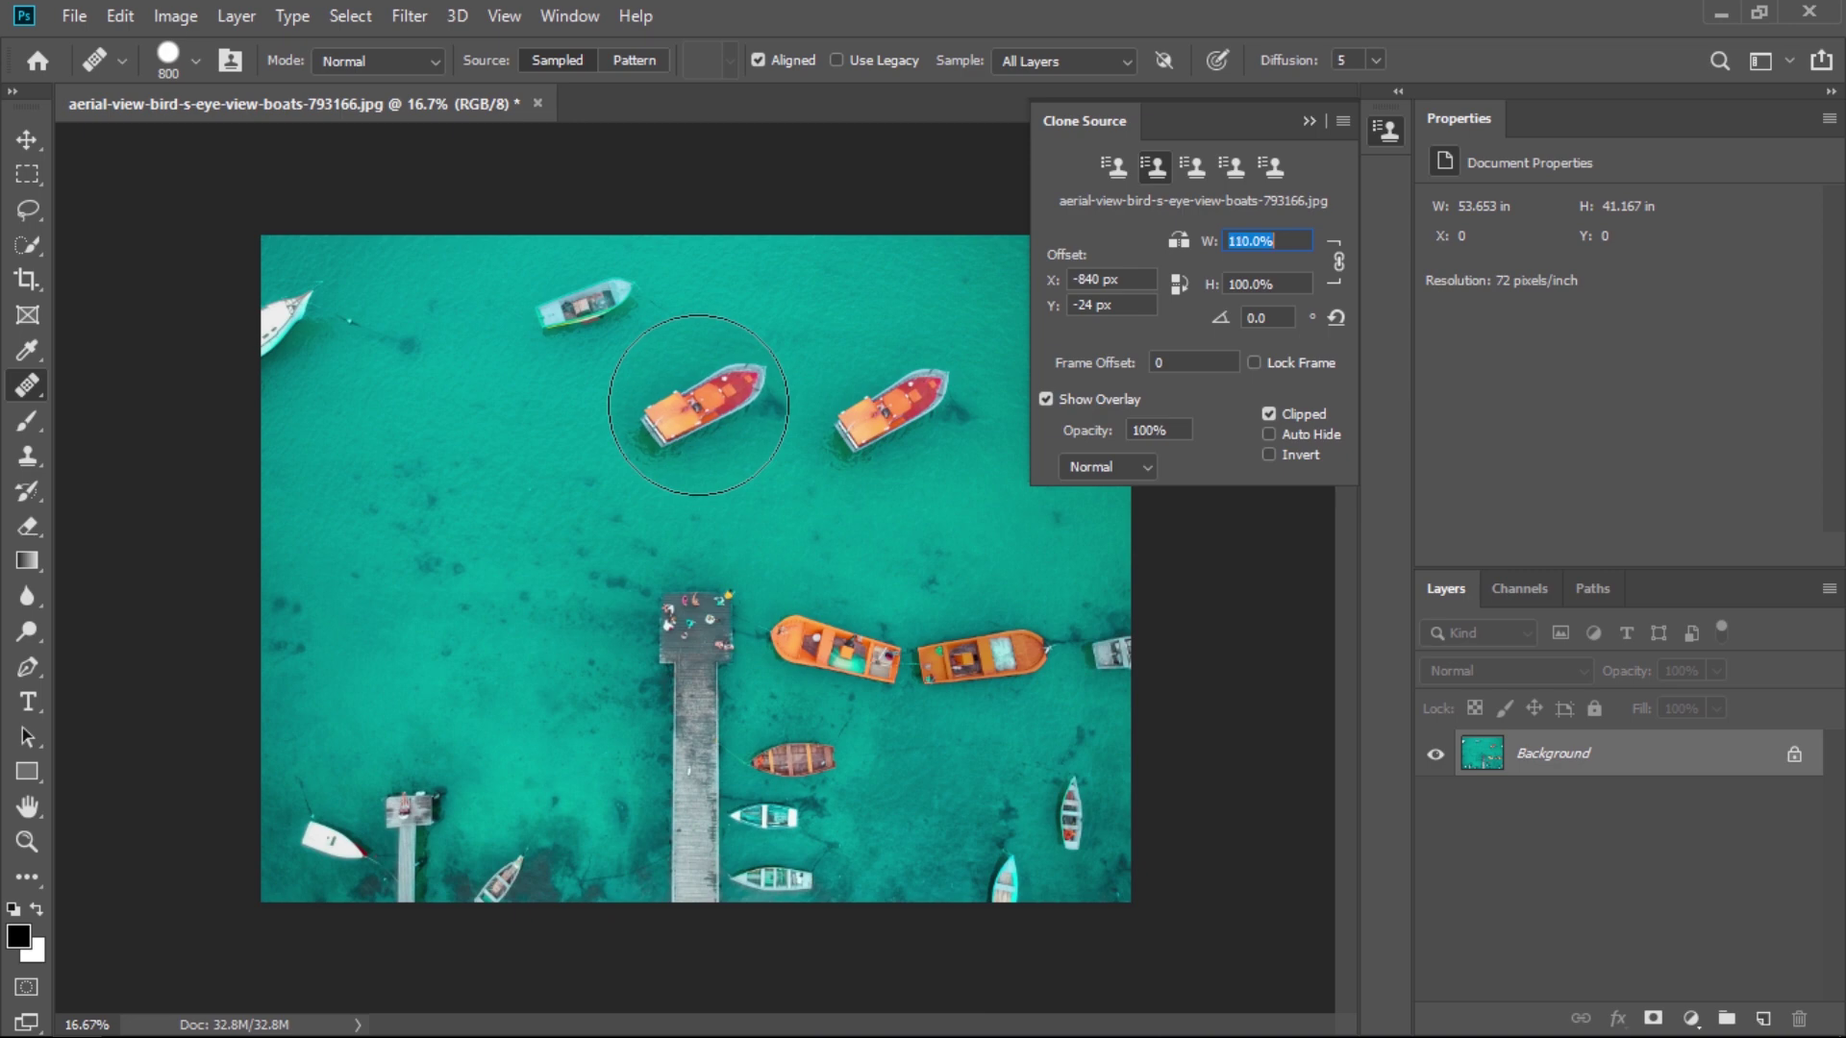
key(shift+Up)
key(shift+Up)
key(shift+Up)
key(shift+Up)
key(shift+Up)
key(shift+Up)
key(shift+Up)
key(shift+Up)
key(shift+Up)
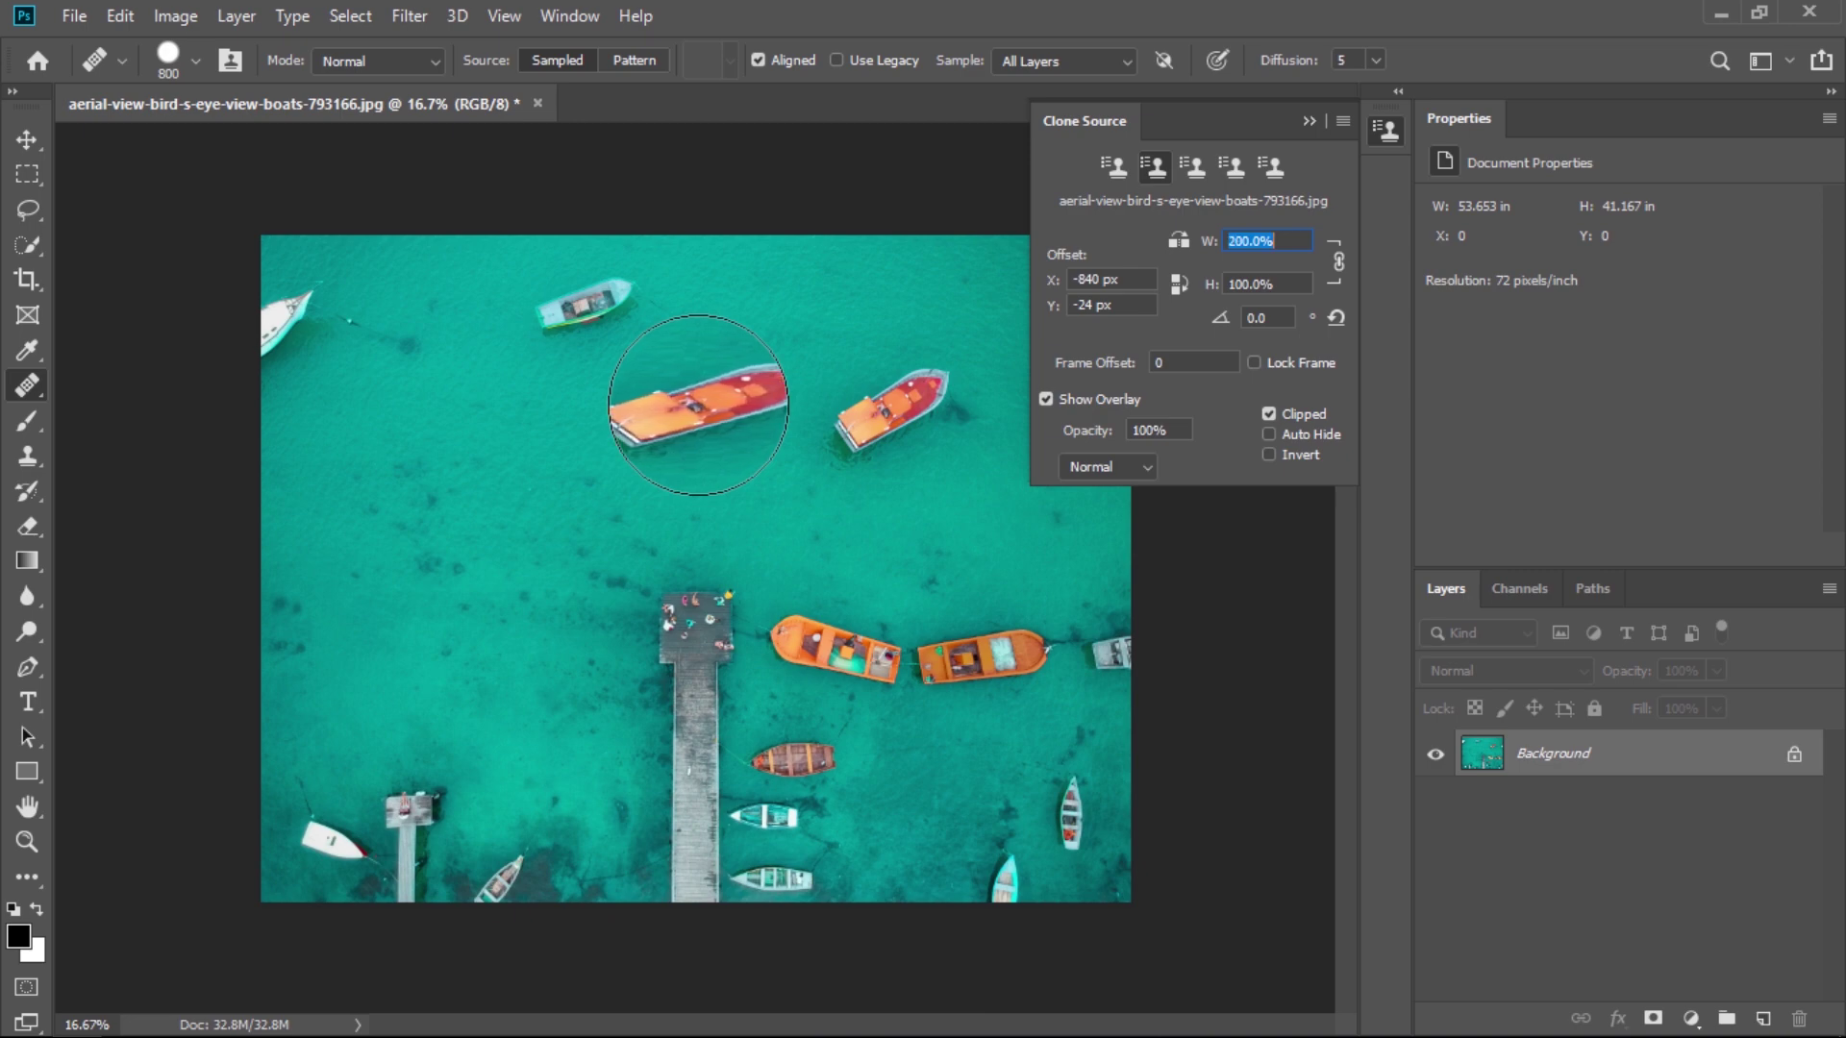
key(shift+Up)
key(shift+Up)
key(shift+Up)
key(shift+Up)
key(shift+Up)
key(shift+Up)
key(shift+Up)
key(shift+Up)
key(shift+Down)
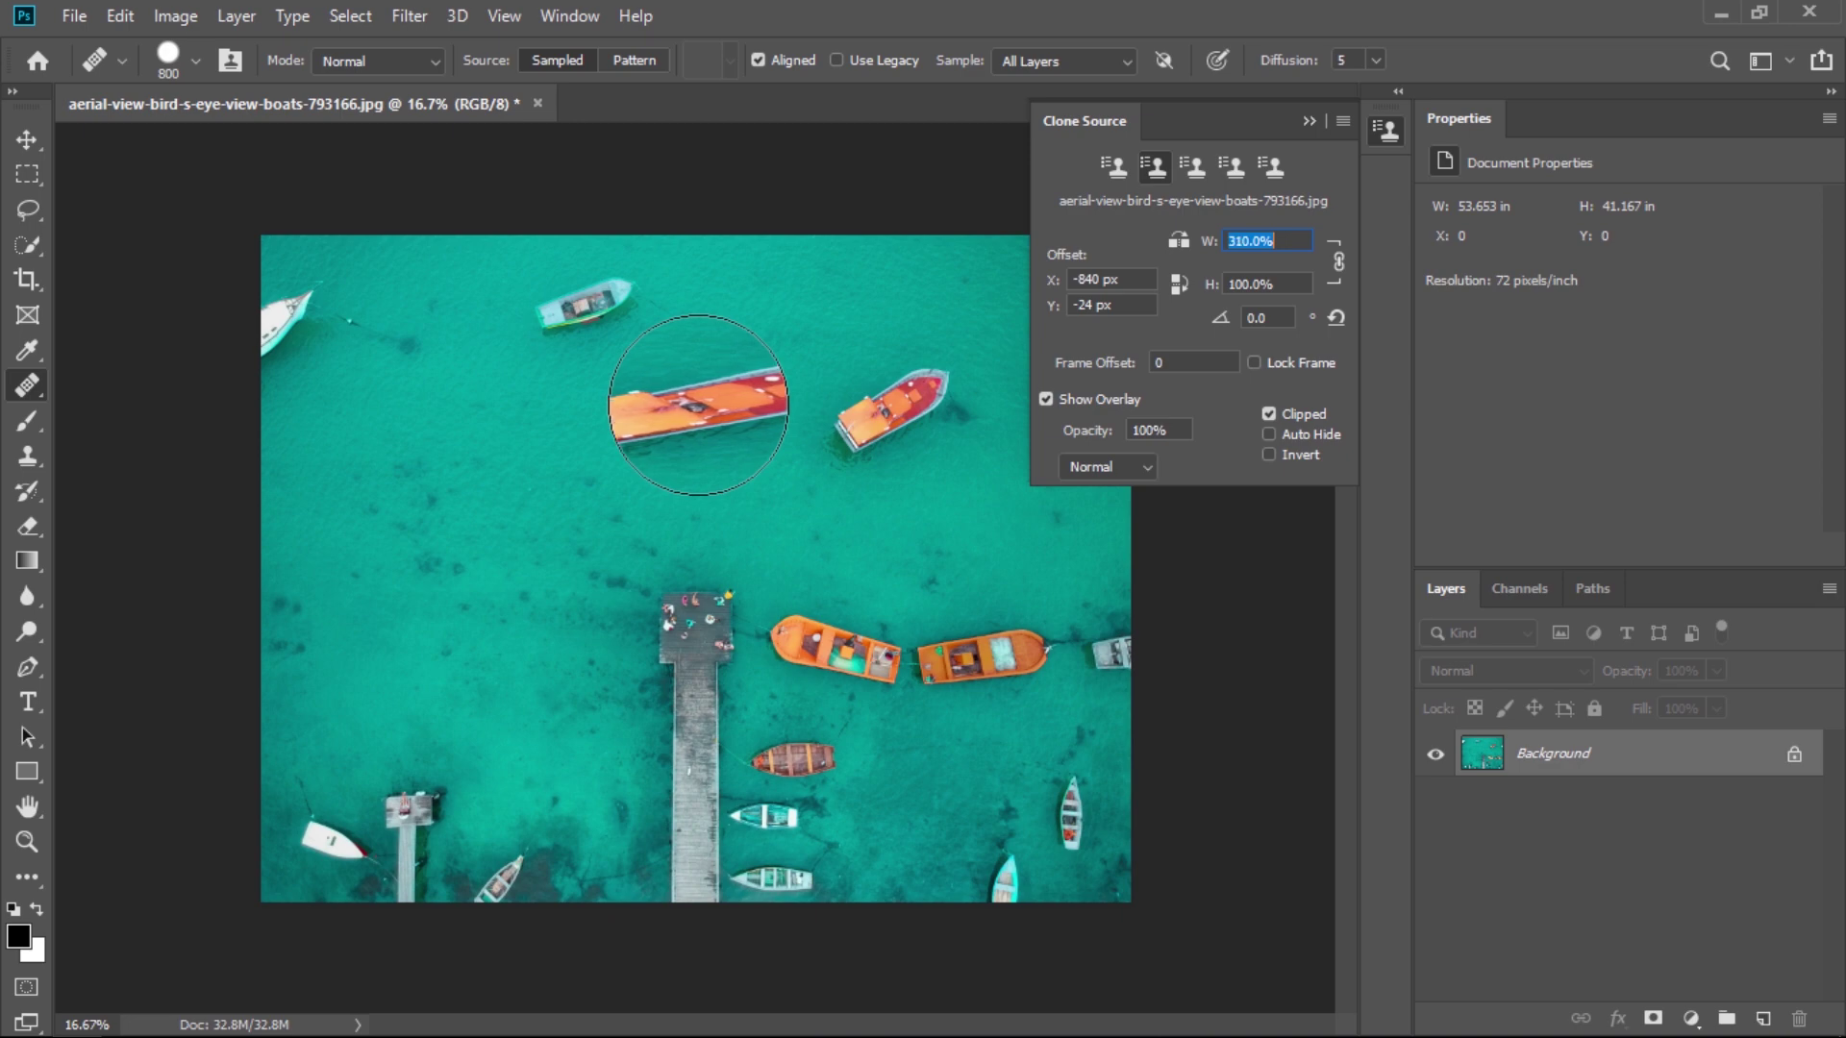
key(shift+Down)
key(shift+Down)
key(shift+Down)
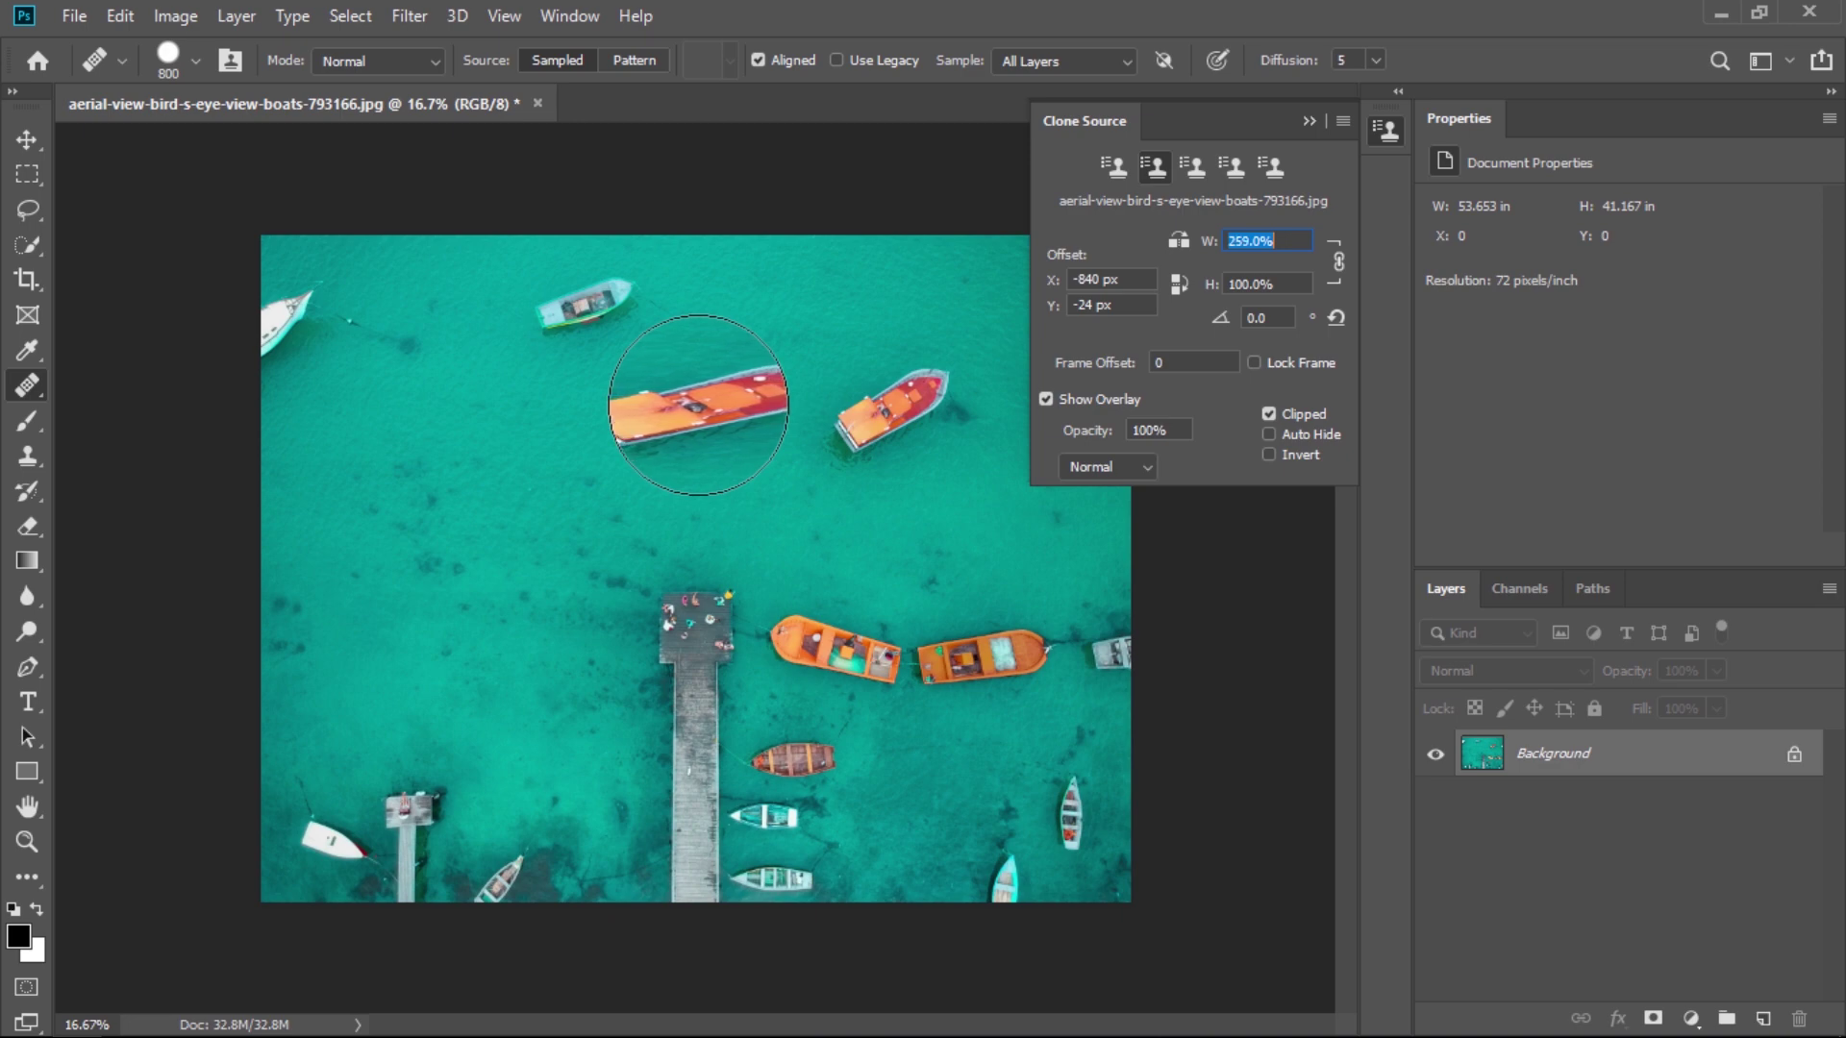
key(shift+Down)
key(shift+Down)
key(shift+Down)
key(shift+Down)
key(shift+Down)
key(shift+Down)
key(shift+Down)
key(shift+Down)
key(Down)
key(shift+Down)
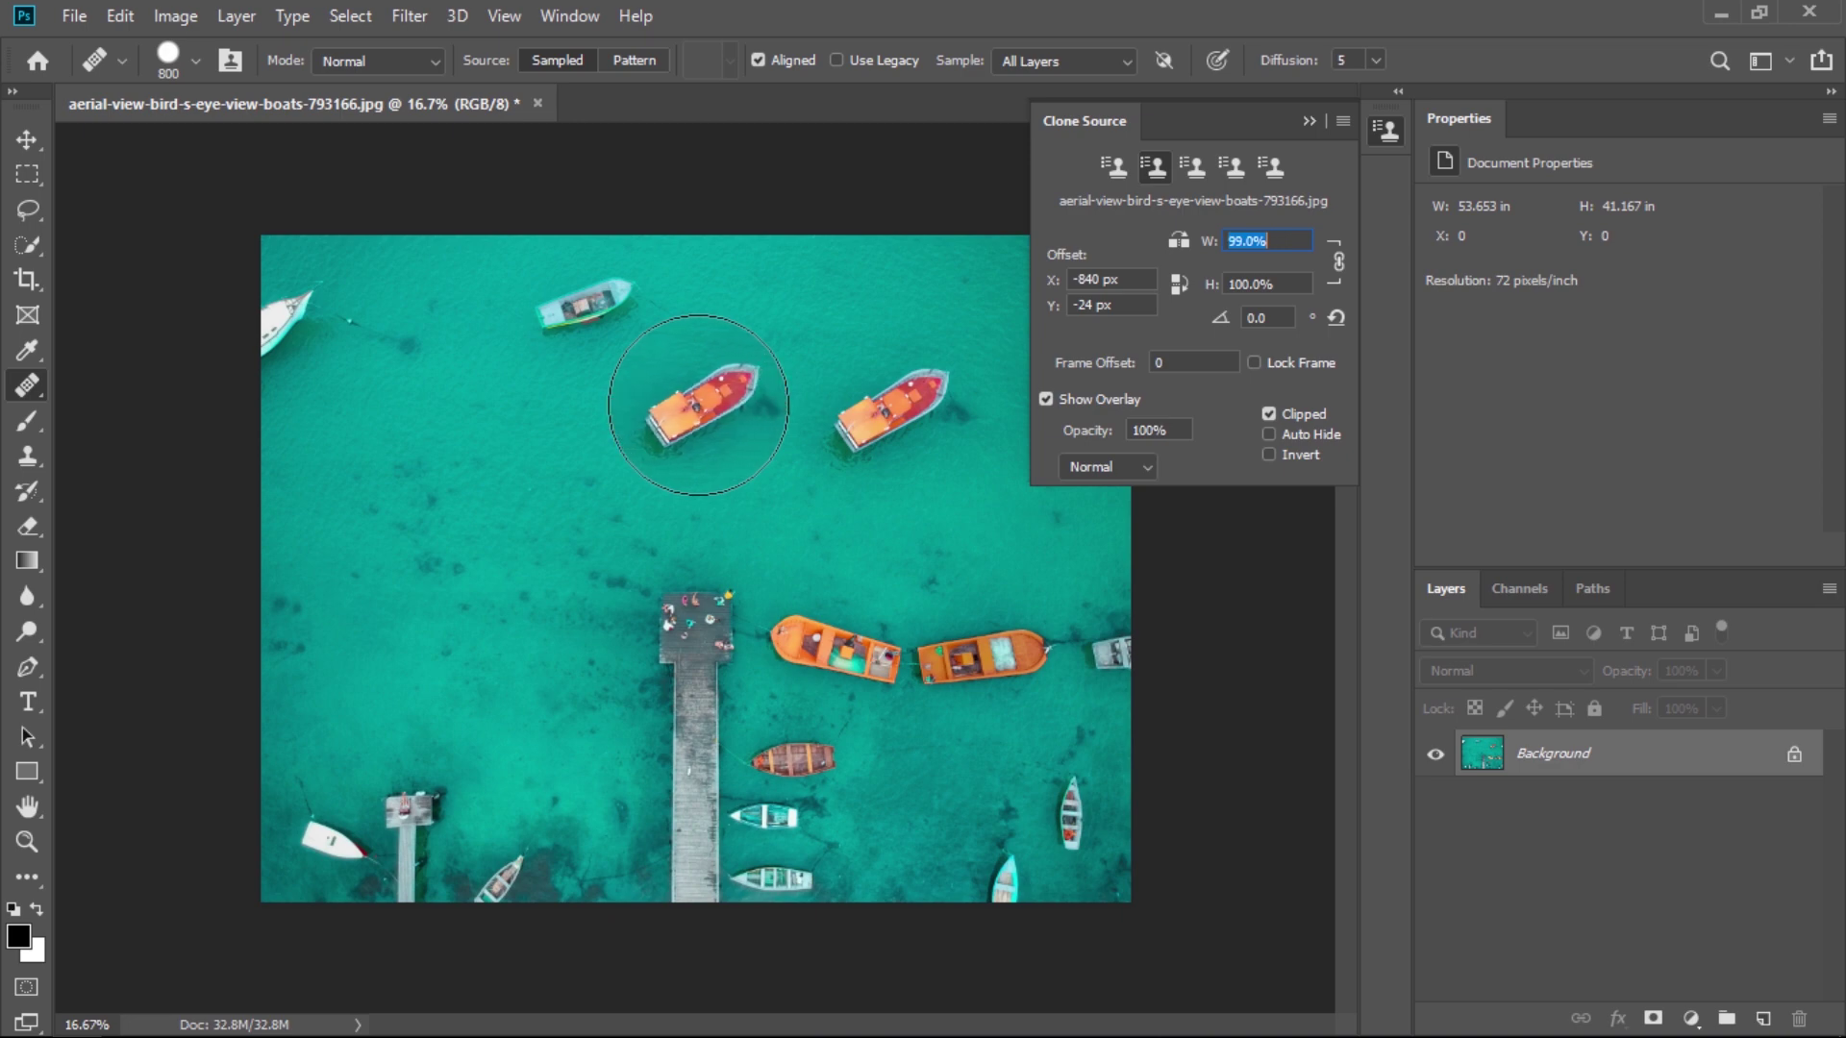
key(shift+Down)
key(shift+Down)
text(100)
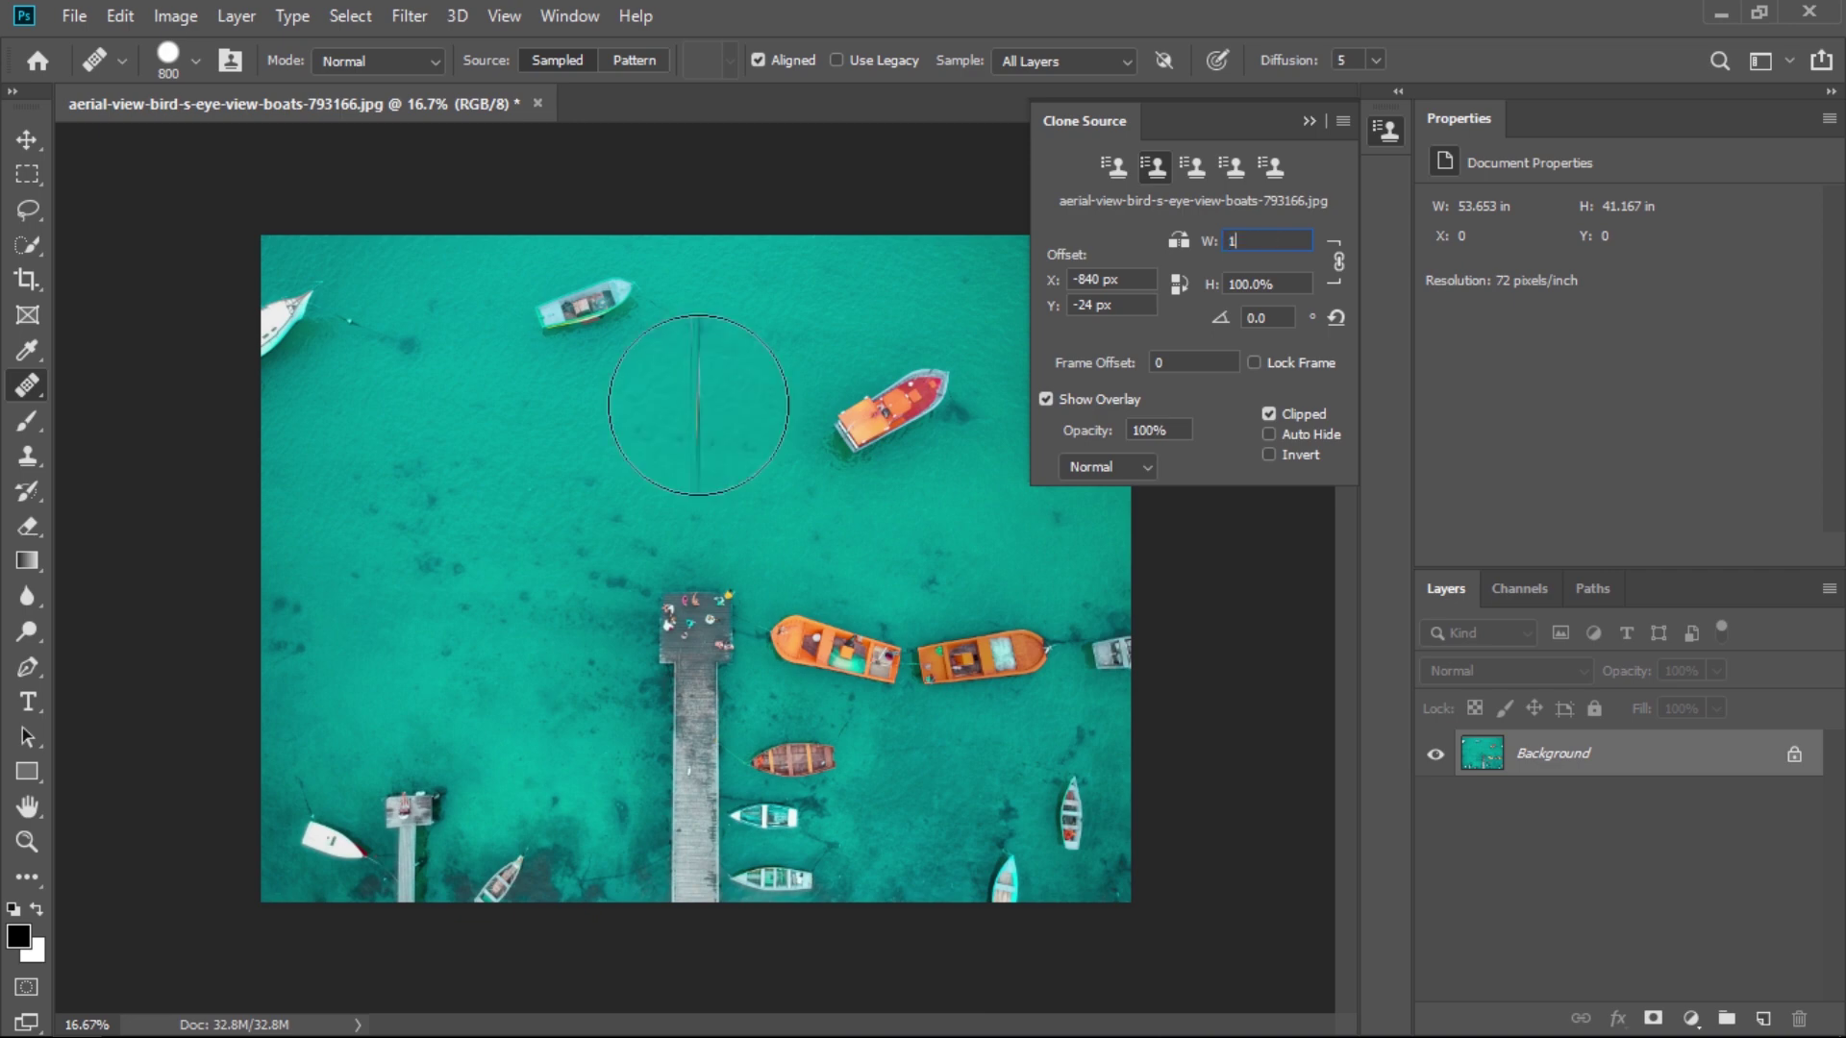
key(Return)
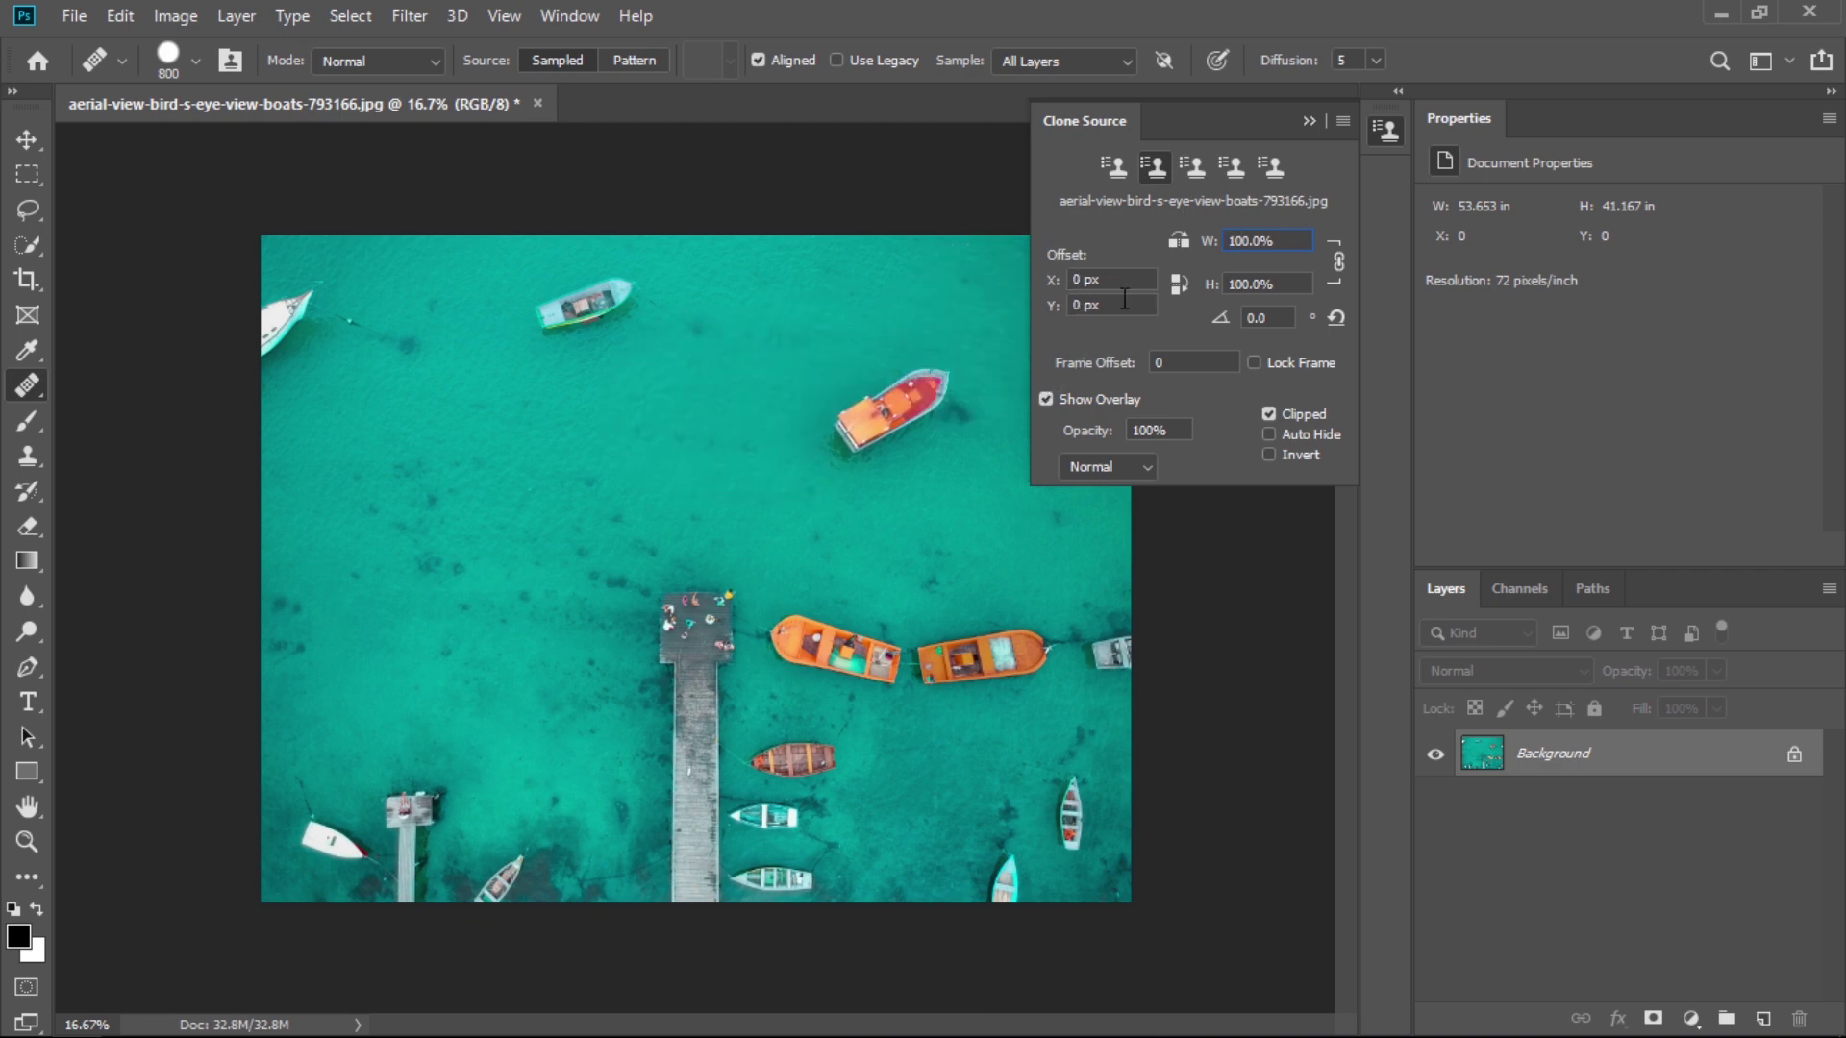
- Adjust the clone source height with arrow keys, trying a 70% squash
click(1233, 282)
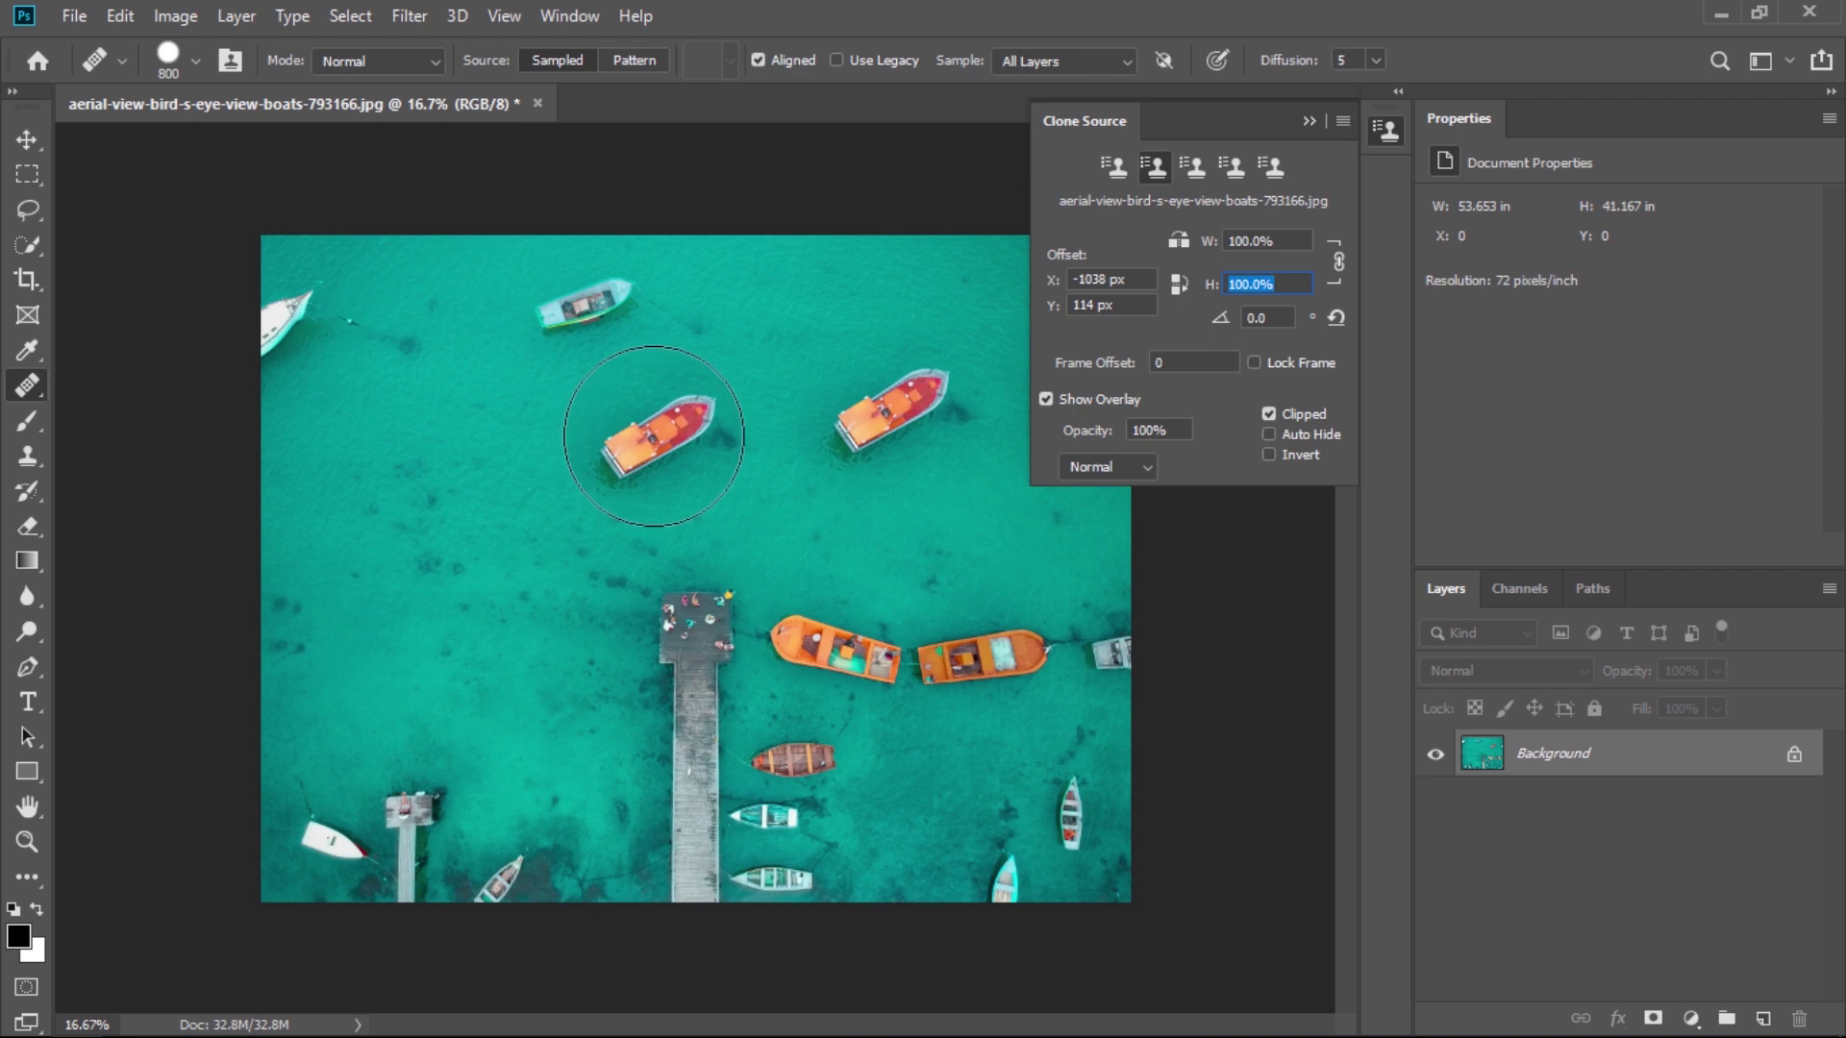
key(shift+Up)
key(shift+Up)
key(shift+Up)
key(shift+Up)
key(shift+Up)
key(shift+Up)
key(shift+Up)
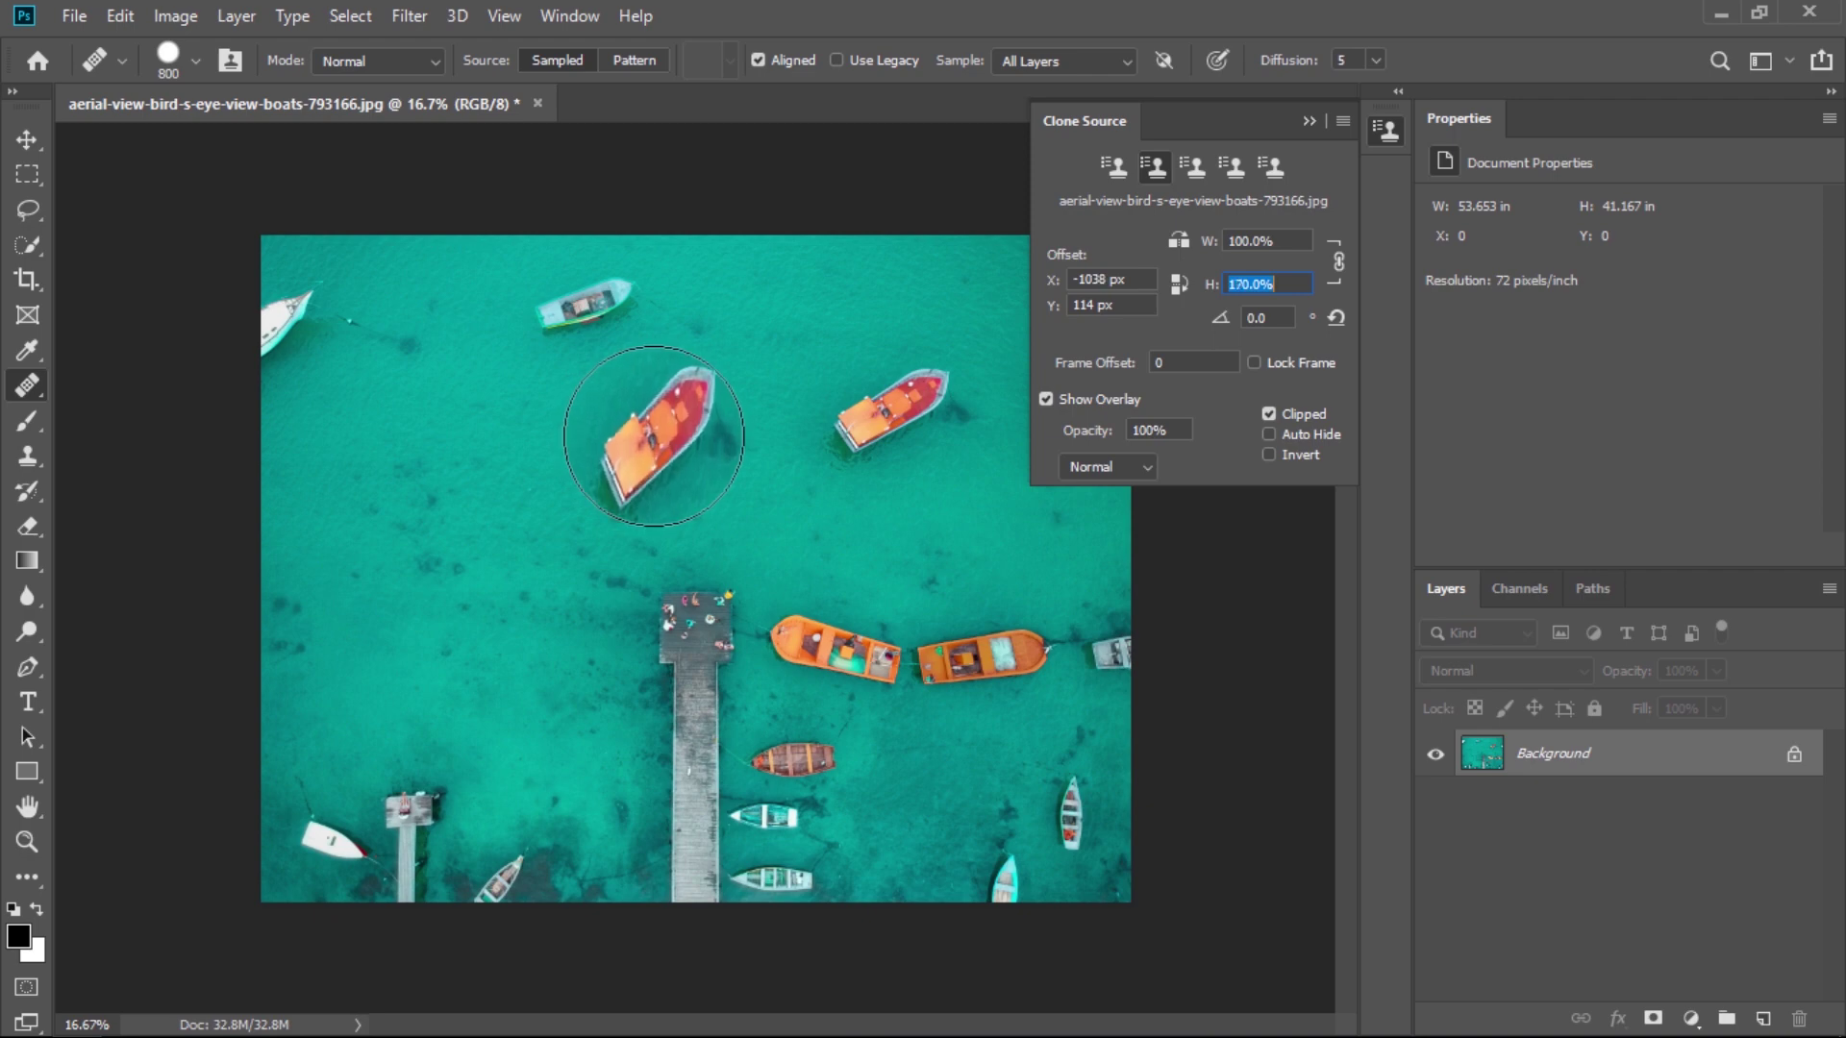
key(shift+Up)
key(shift+Up)
key(shift+Up)
key(shift+Down)
key(shift+Down)
key(shift+Down)
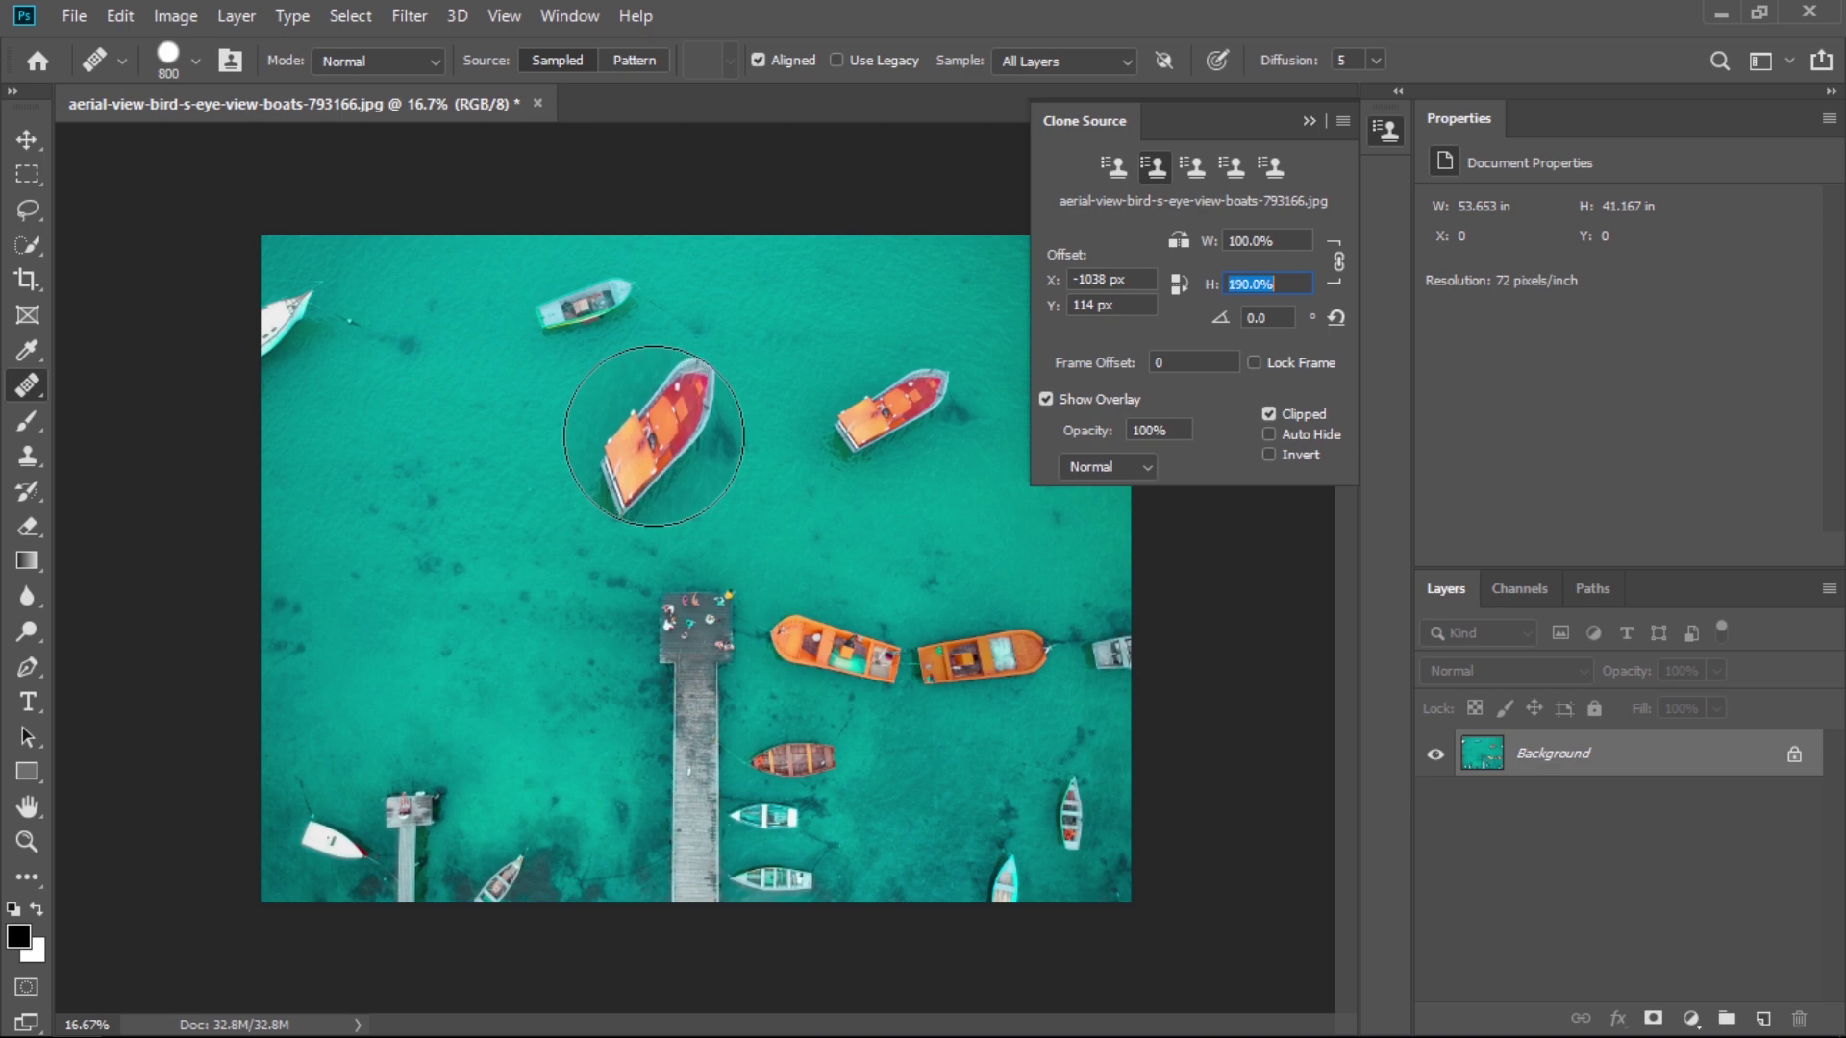
key(shift+Down)
key(shift+Down)
key(shift+Down)
key(shift+Down)
key(shift+Down)
key(shift+Down)
key(shift+Down)
key(shift+Down)
key(shift+Down)
key(shift+Down)
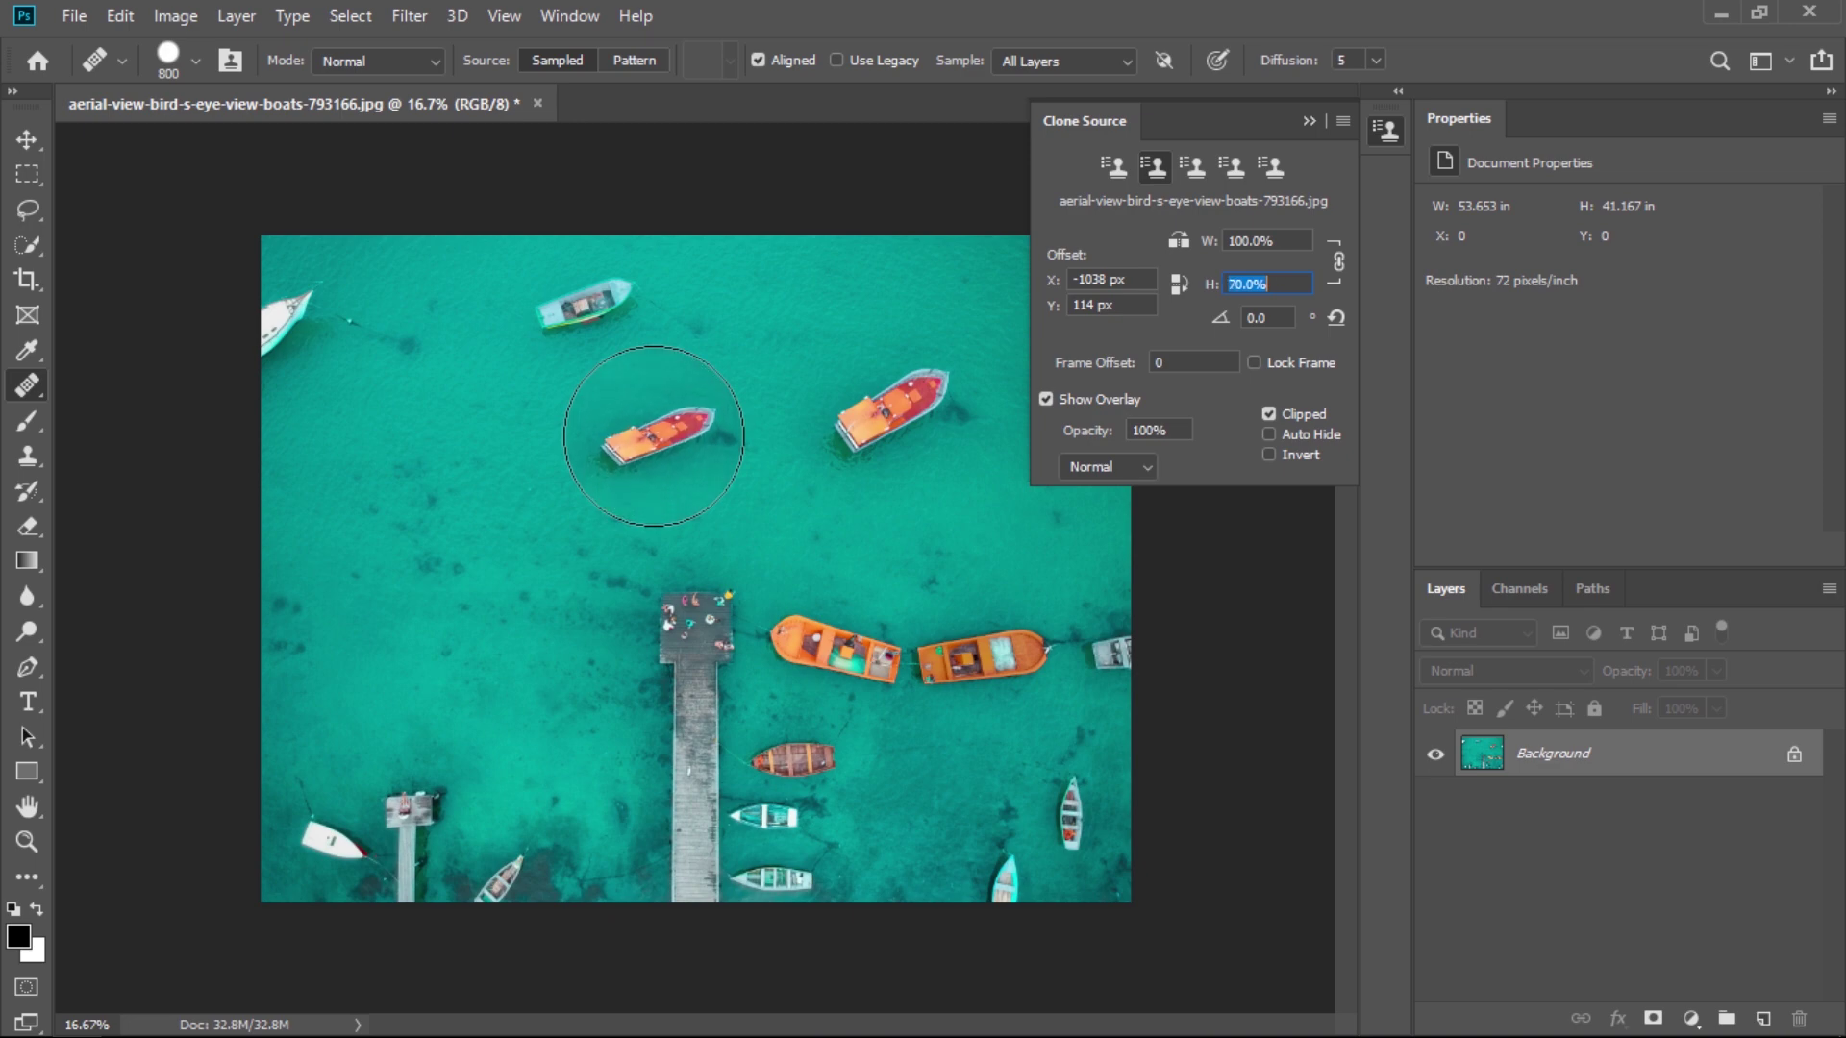
key(shift+Down)
key(shift+Down)
key(shift+Up)
key(shift+Up)
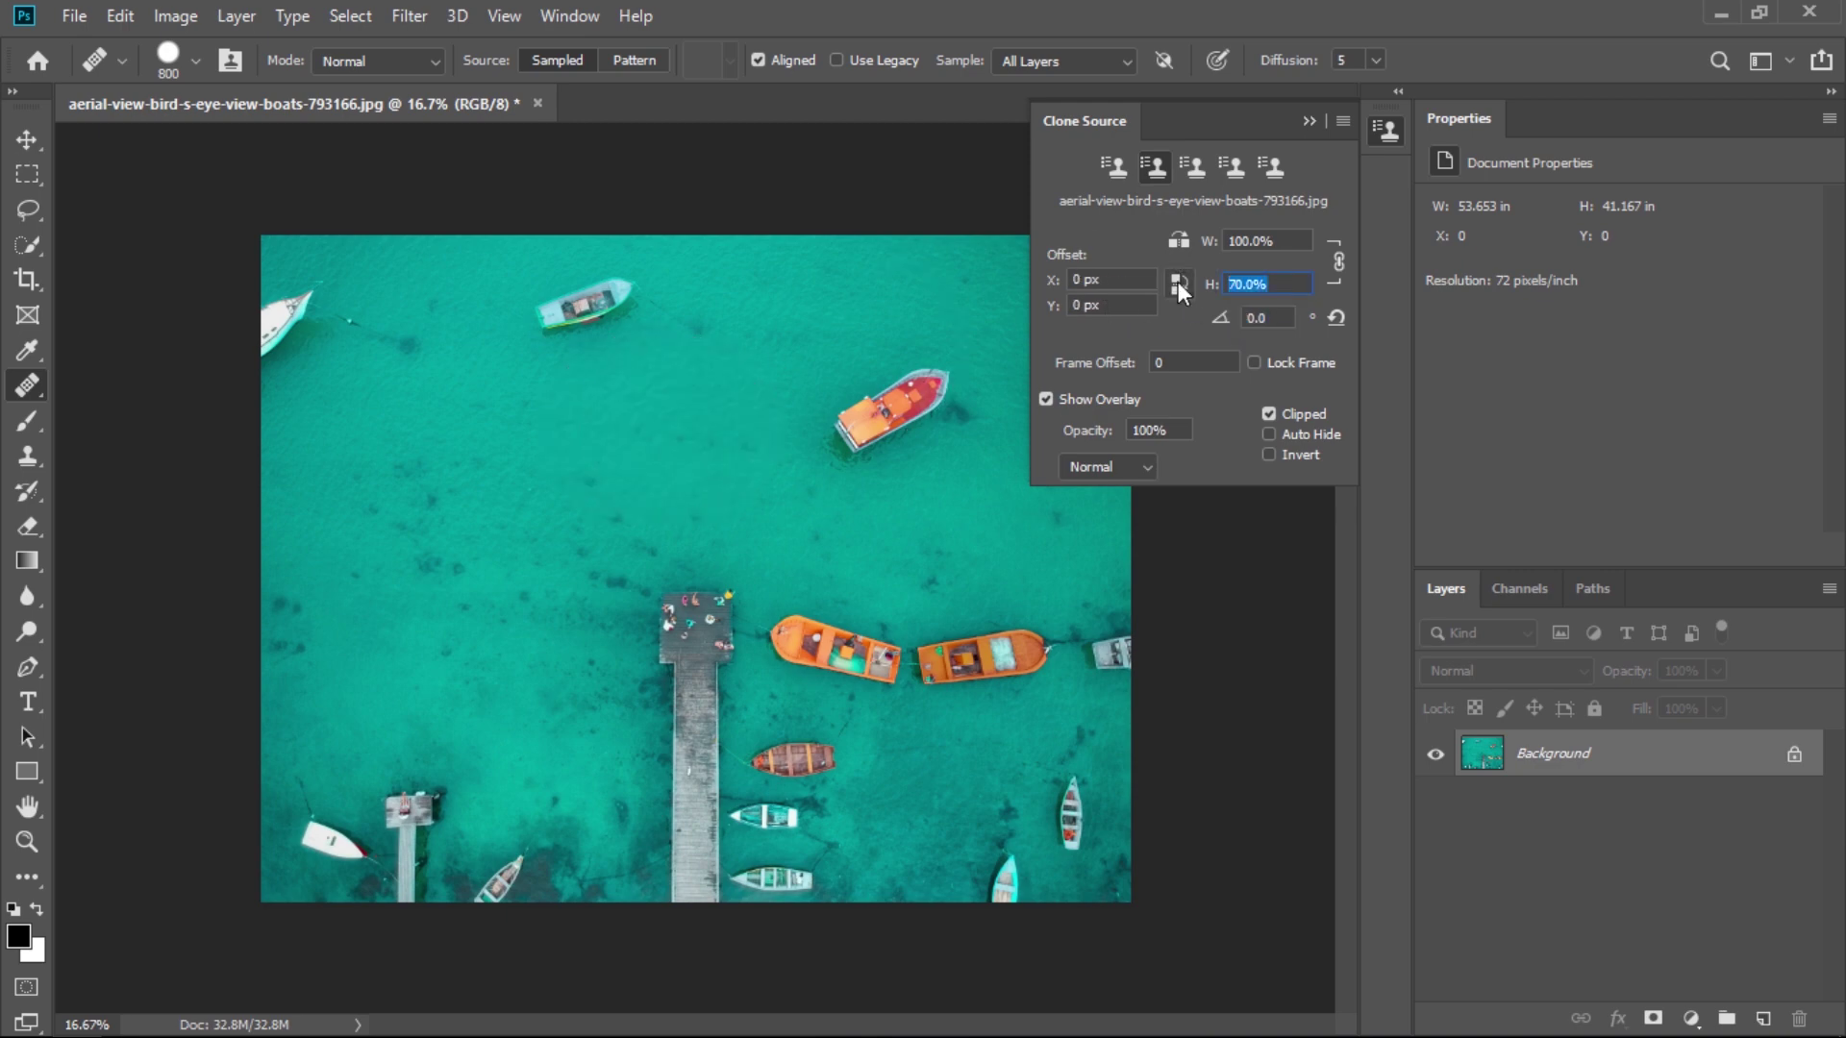
- Set clone height to 100%, tilt the angle up step by step, then reset the transform
text(100)
key(Return)
click(1254, 317)
double_click(1255, 317)
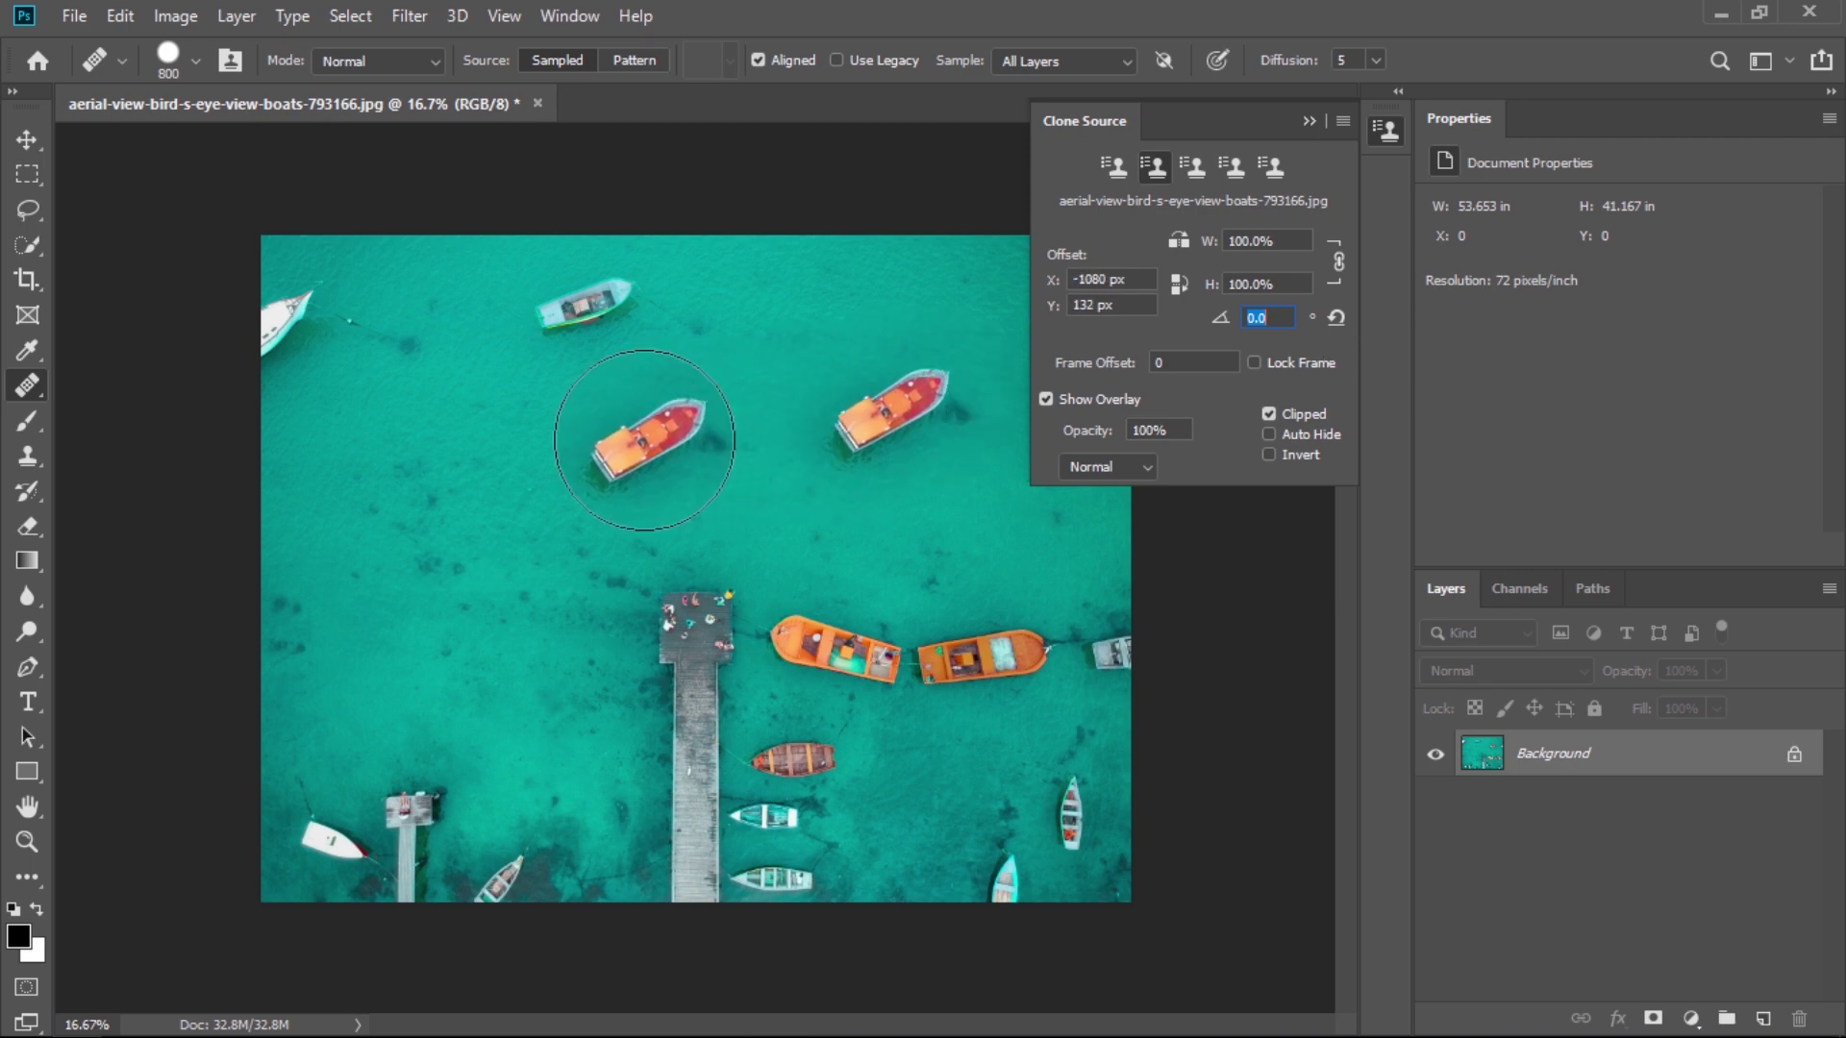
key(Up)
key(Up)
key(Up)
key(Up)
key(Up)
key(Up)
key(Up)
key(Up)
key(Up)
key(Up)
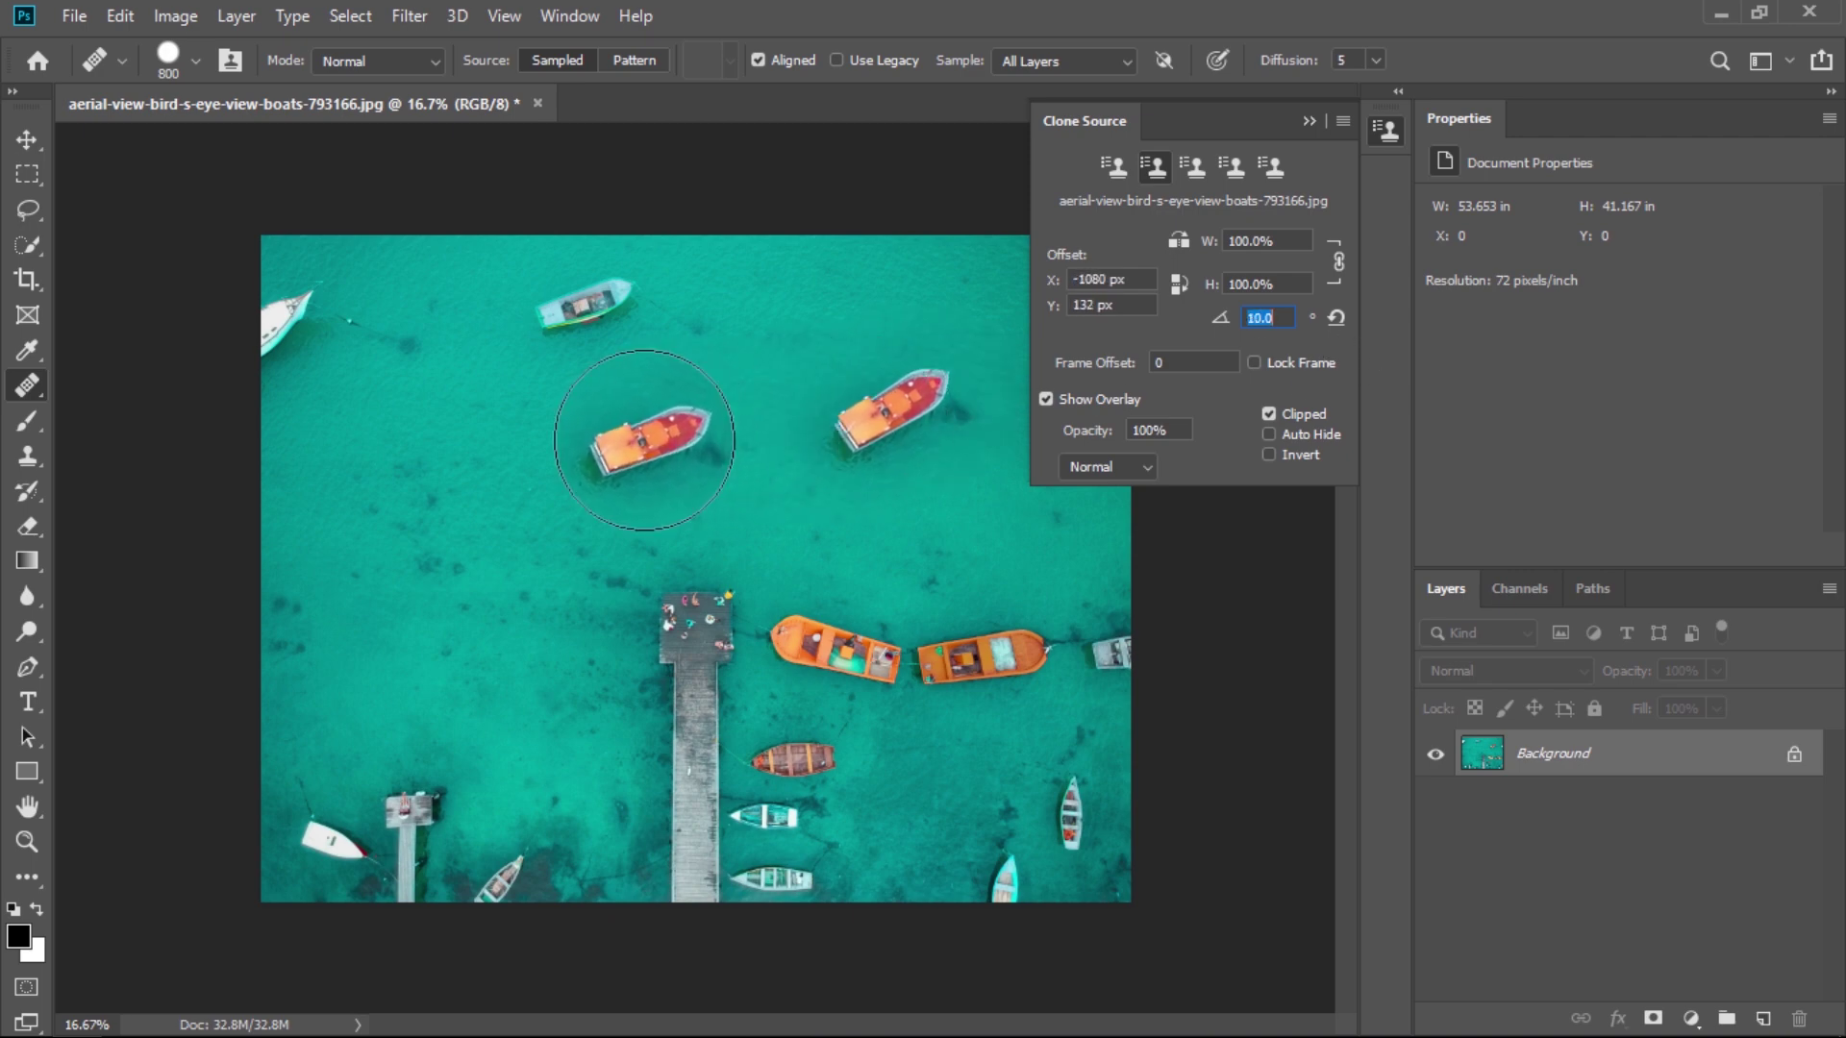
key(Up)
key(Up)
key(Up)
key(Up)
key(Up)
key(Up)
key(Up)
key(Up)
key(Up)
key(Up)
key(Up)
key(Up)
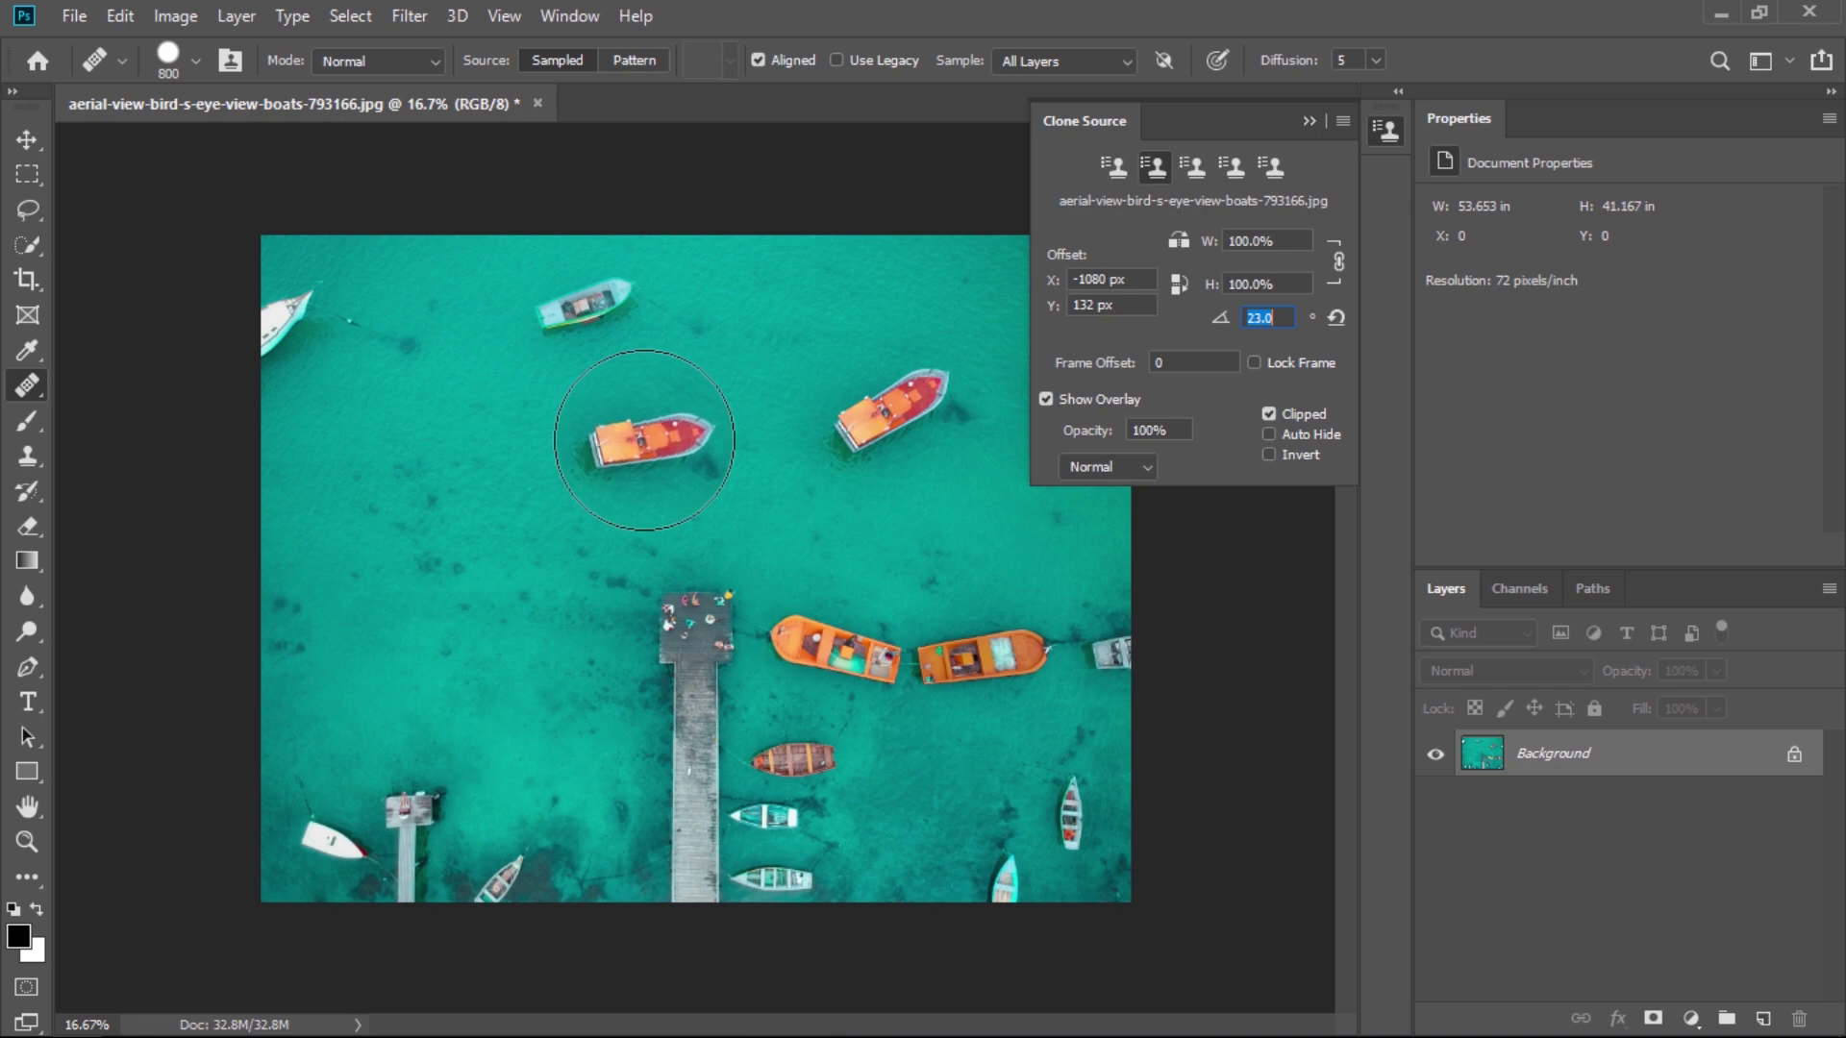
key(Up)
key(Up)
key(Up)
key(Up)
key(Up)
key(Up)
key(Up)
key(Up)
key(Up)
key(Up)
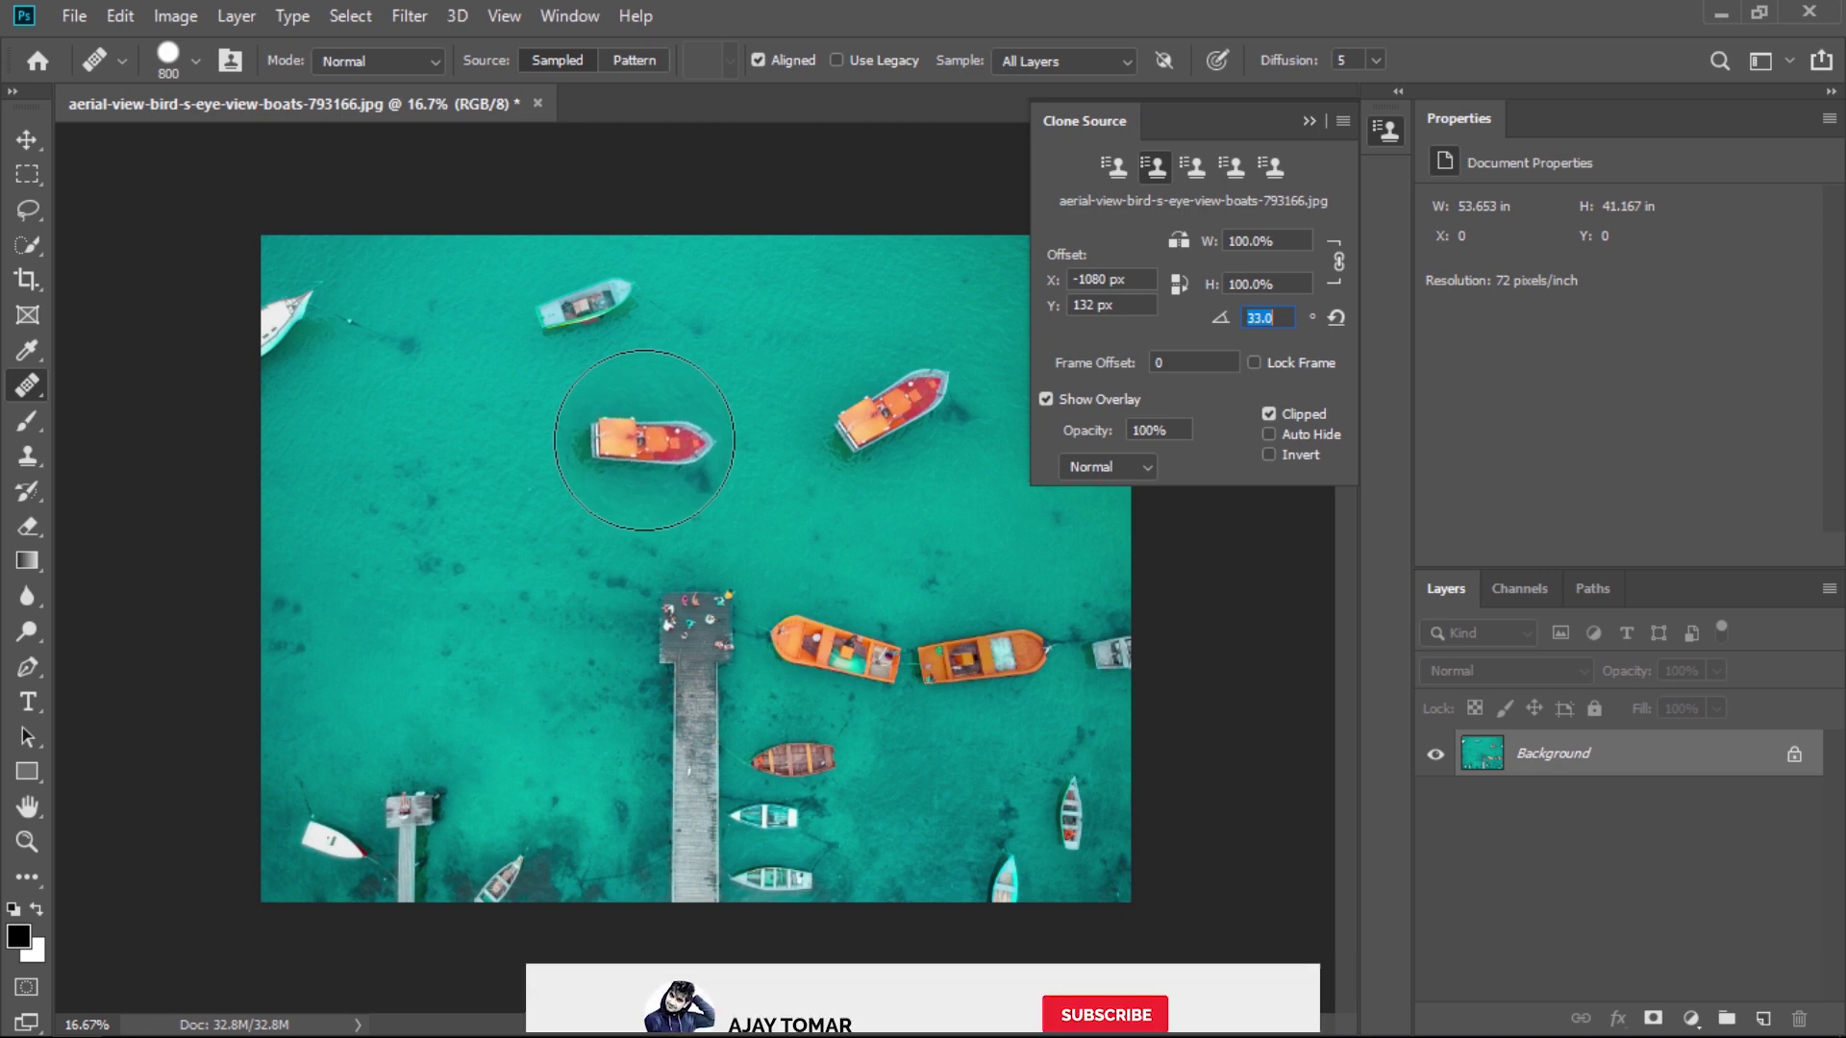
click(1335, 321)
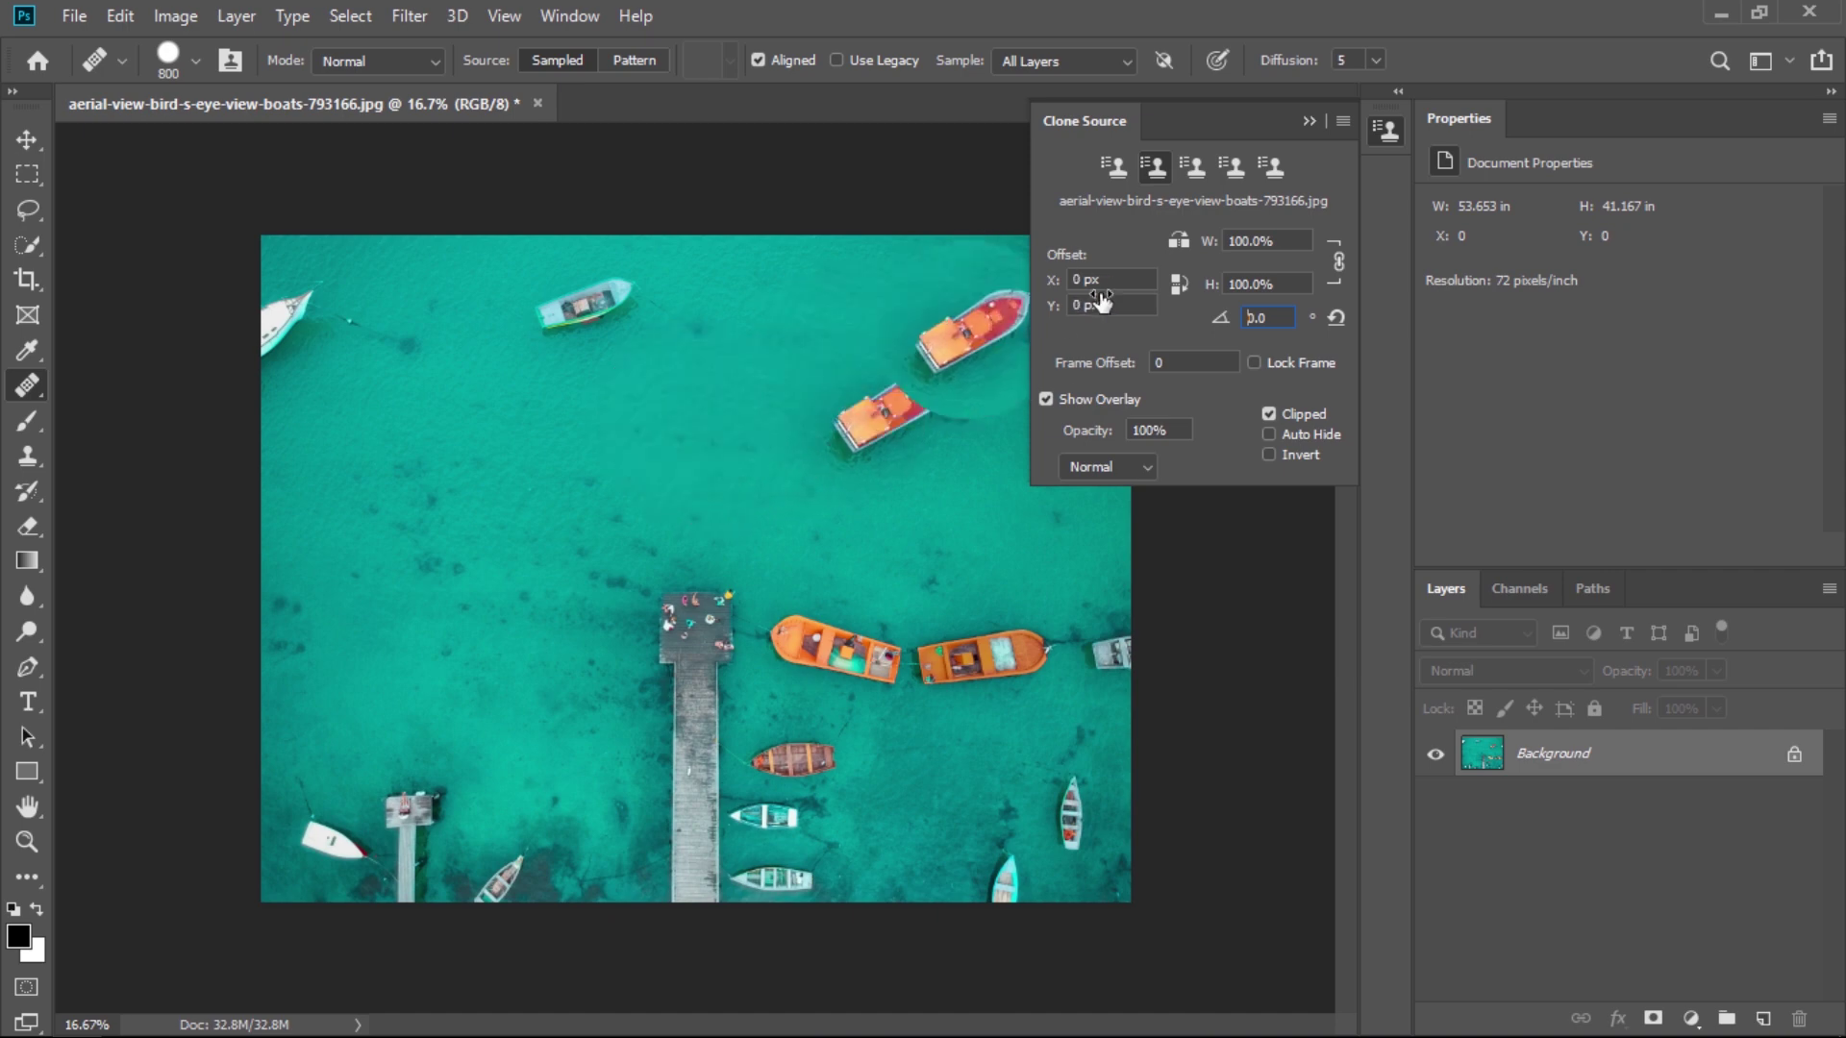
- Flip the clone source horizontally and vertically, then try a heal dab with it
click(1178, 239)
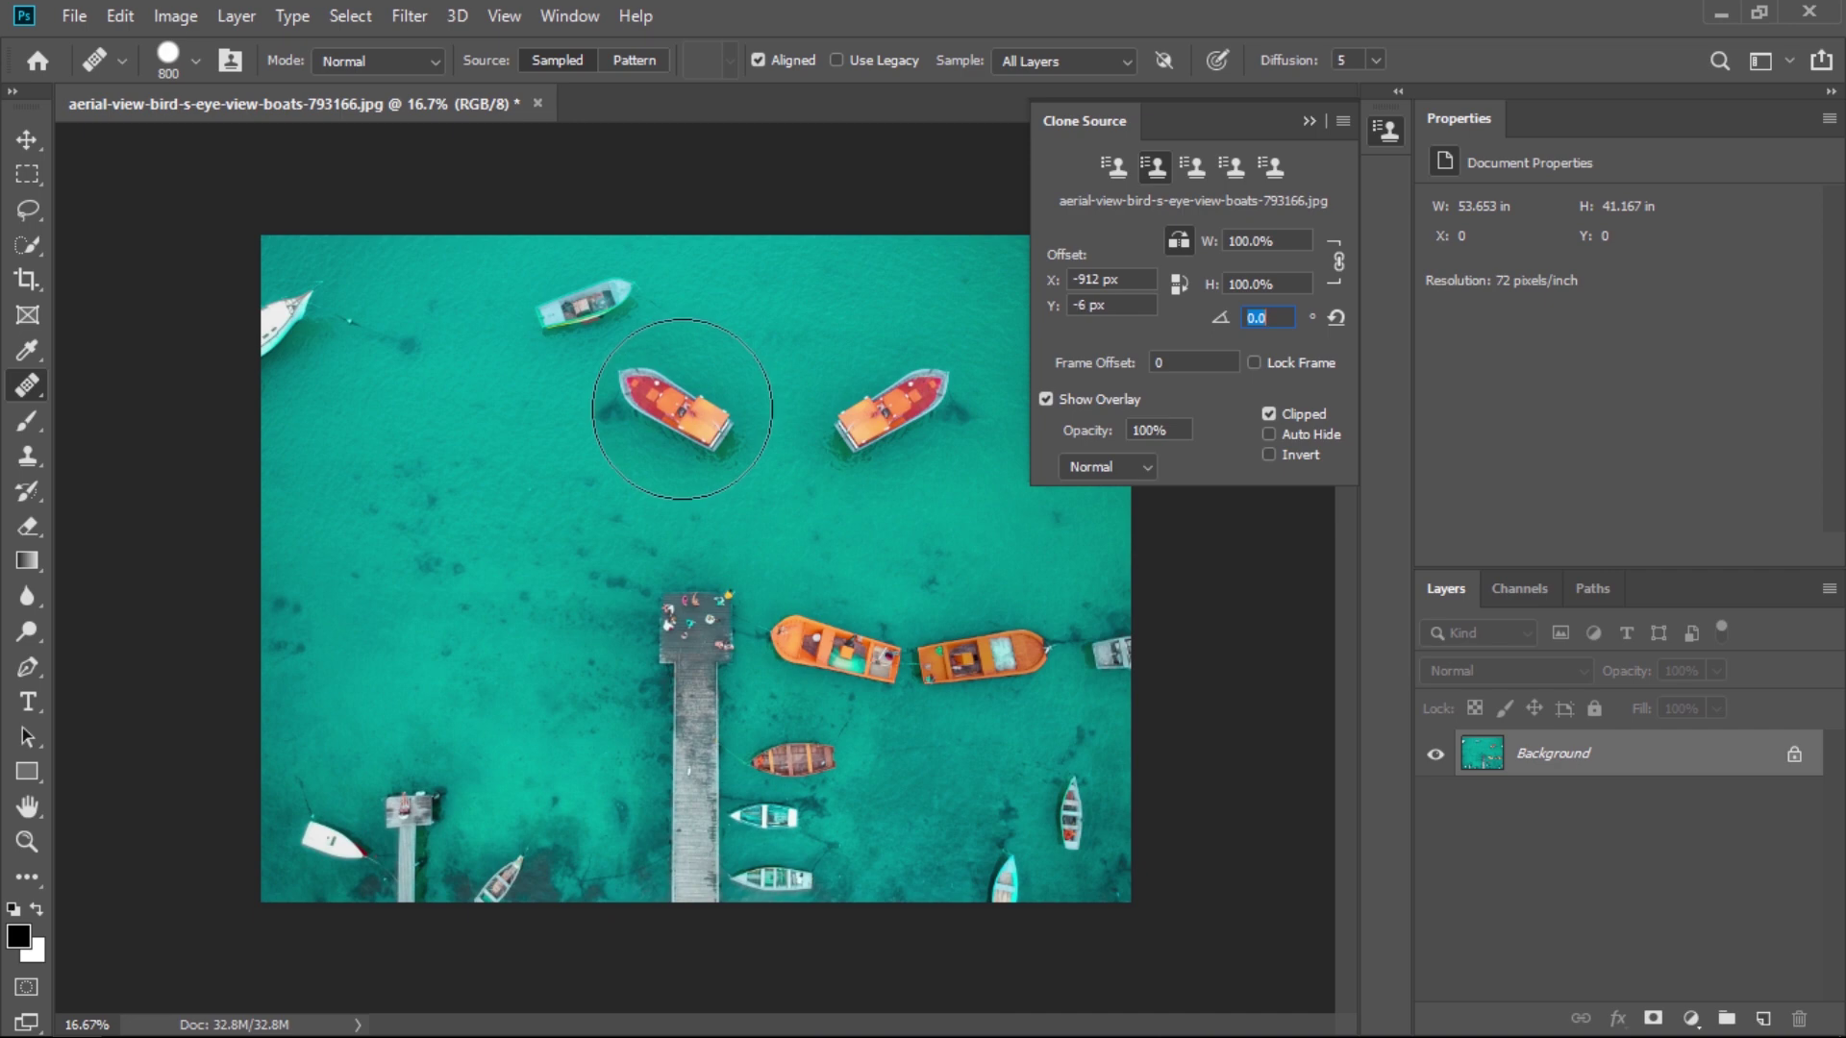
click(1178, 291)
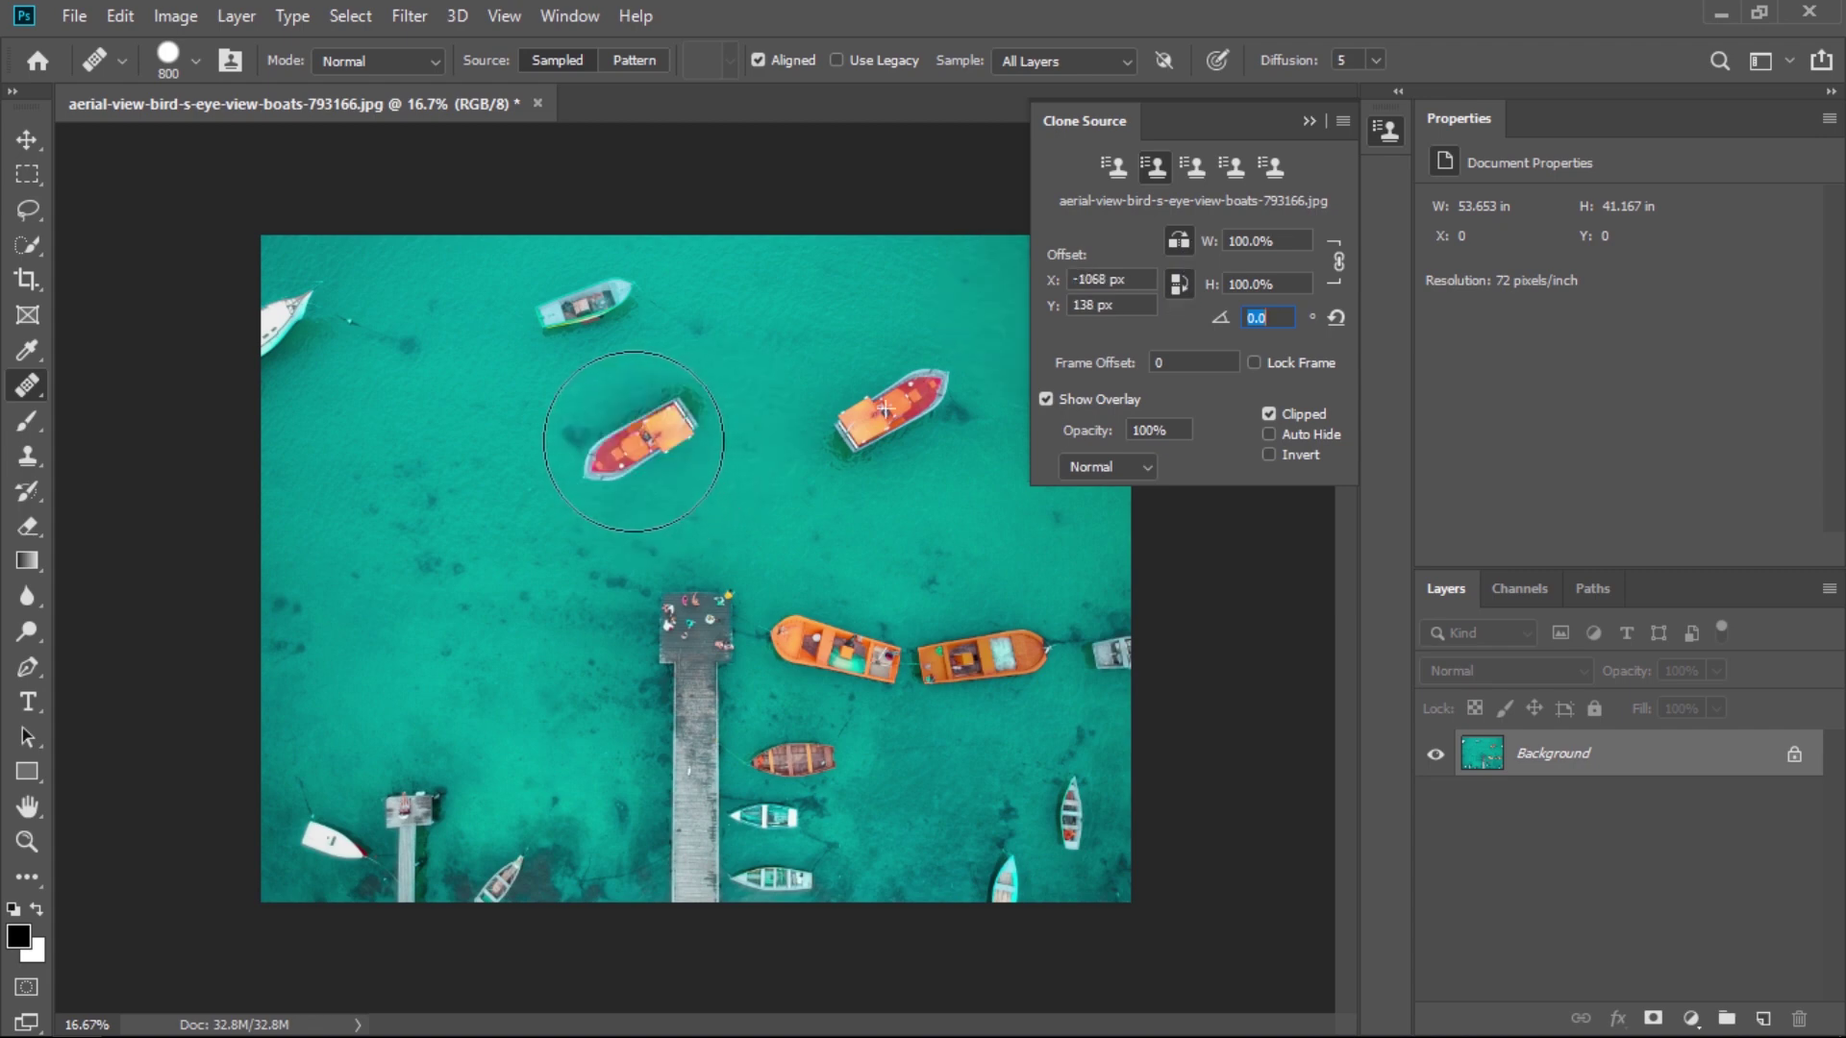
click(654, 418)
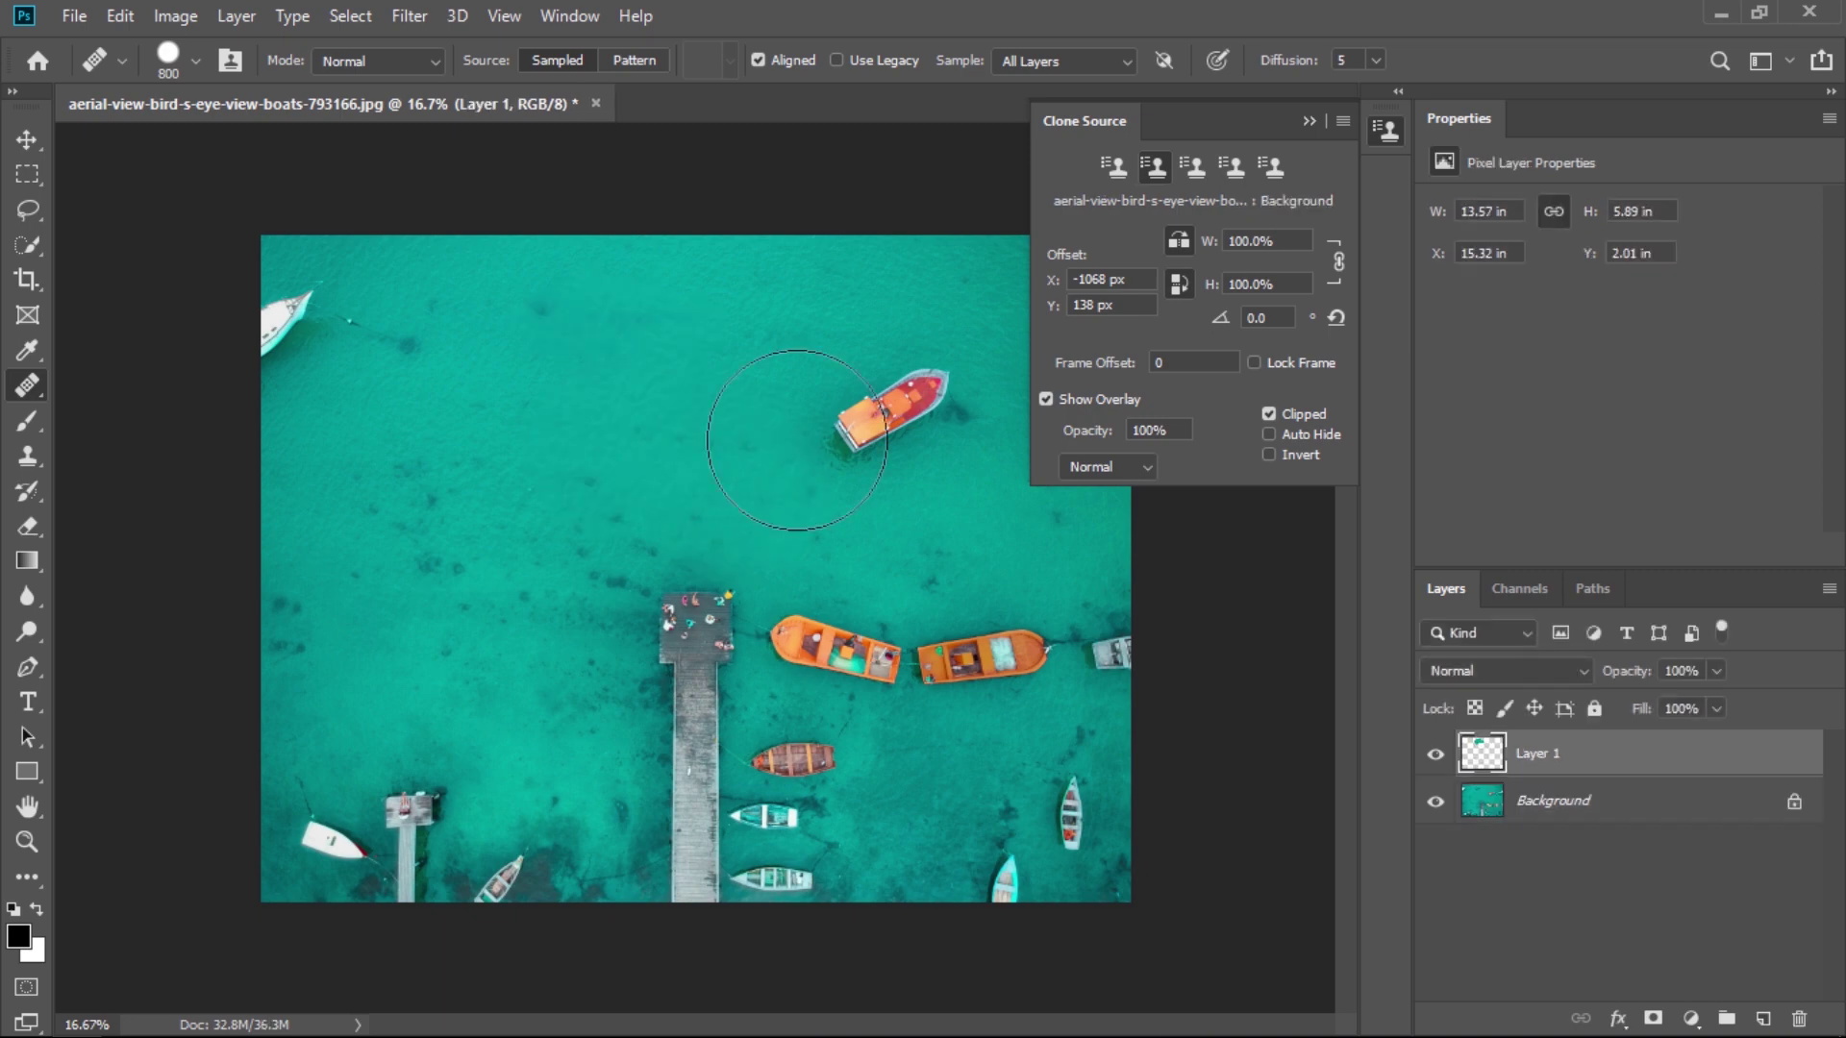
- Sample the red-orange boat and paint a copy with Show Overlay turned off
click(887, 415)
alt+click(887, 415)
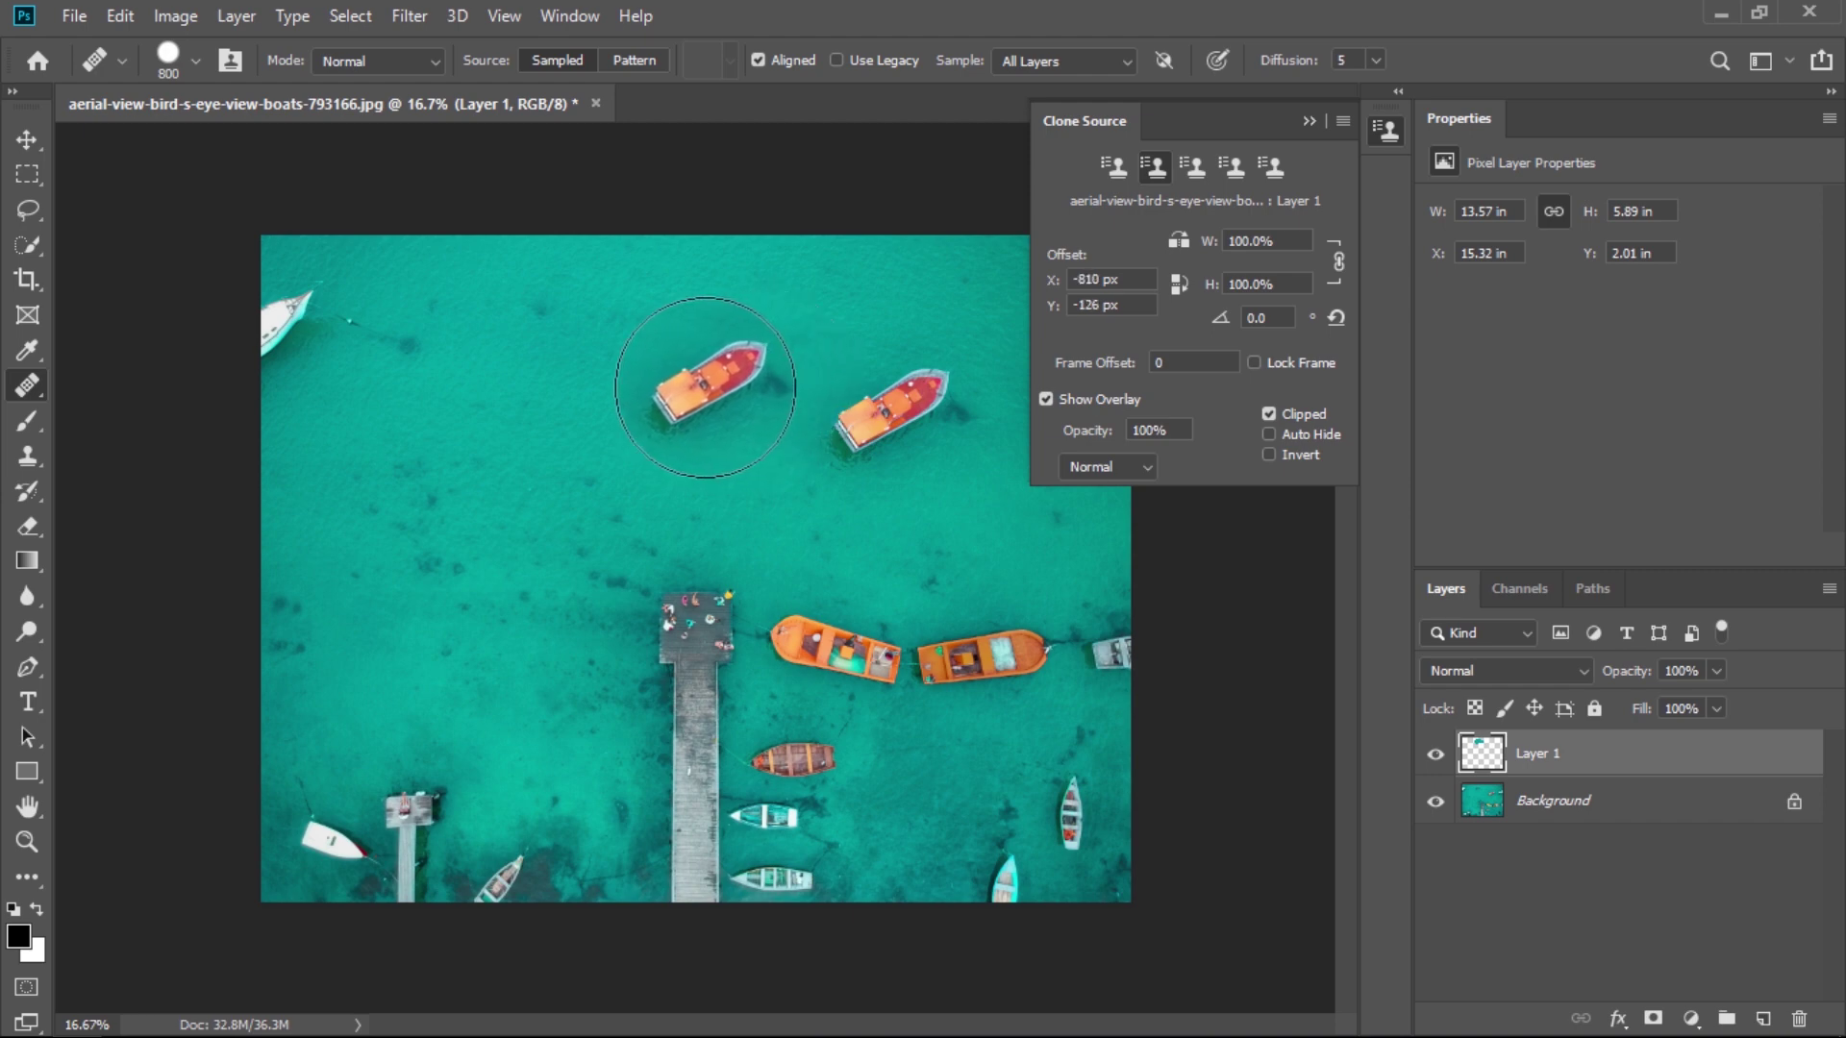
click(1046, 399)
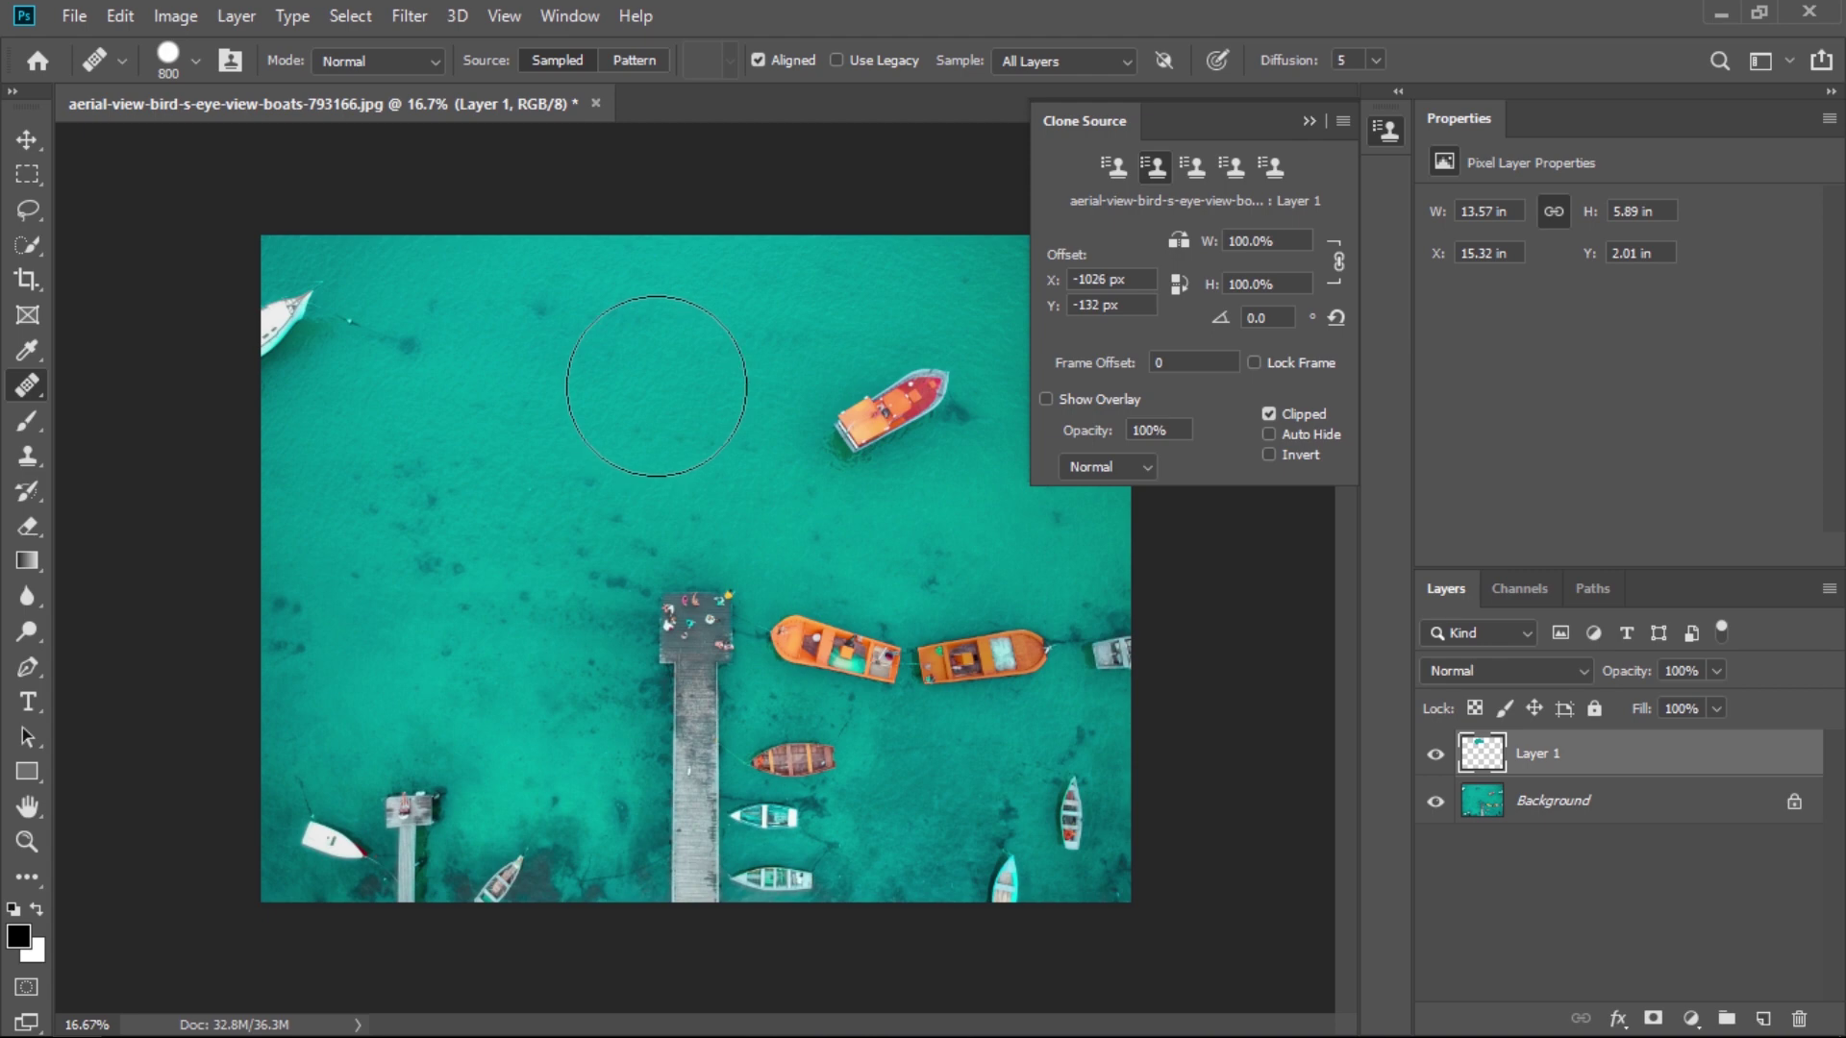
click(673, 373)
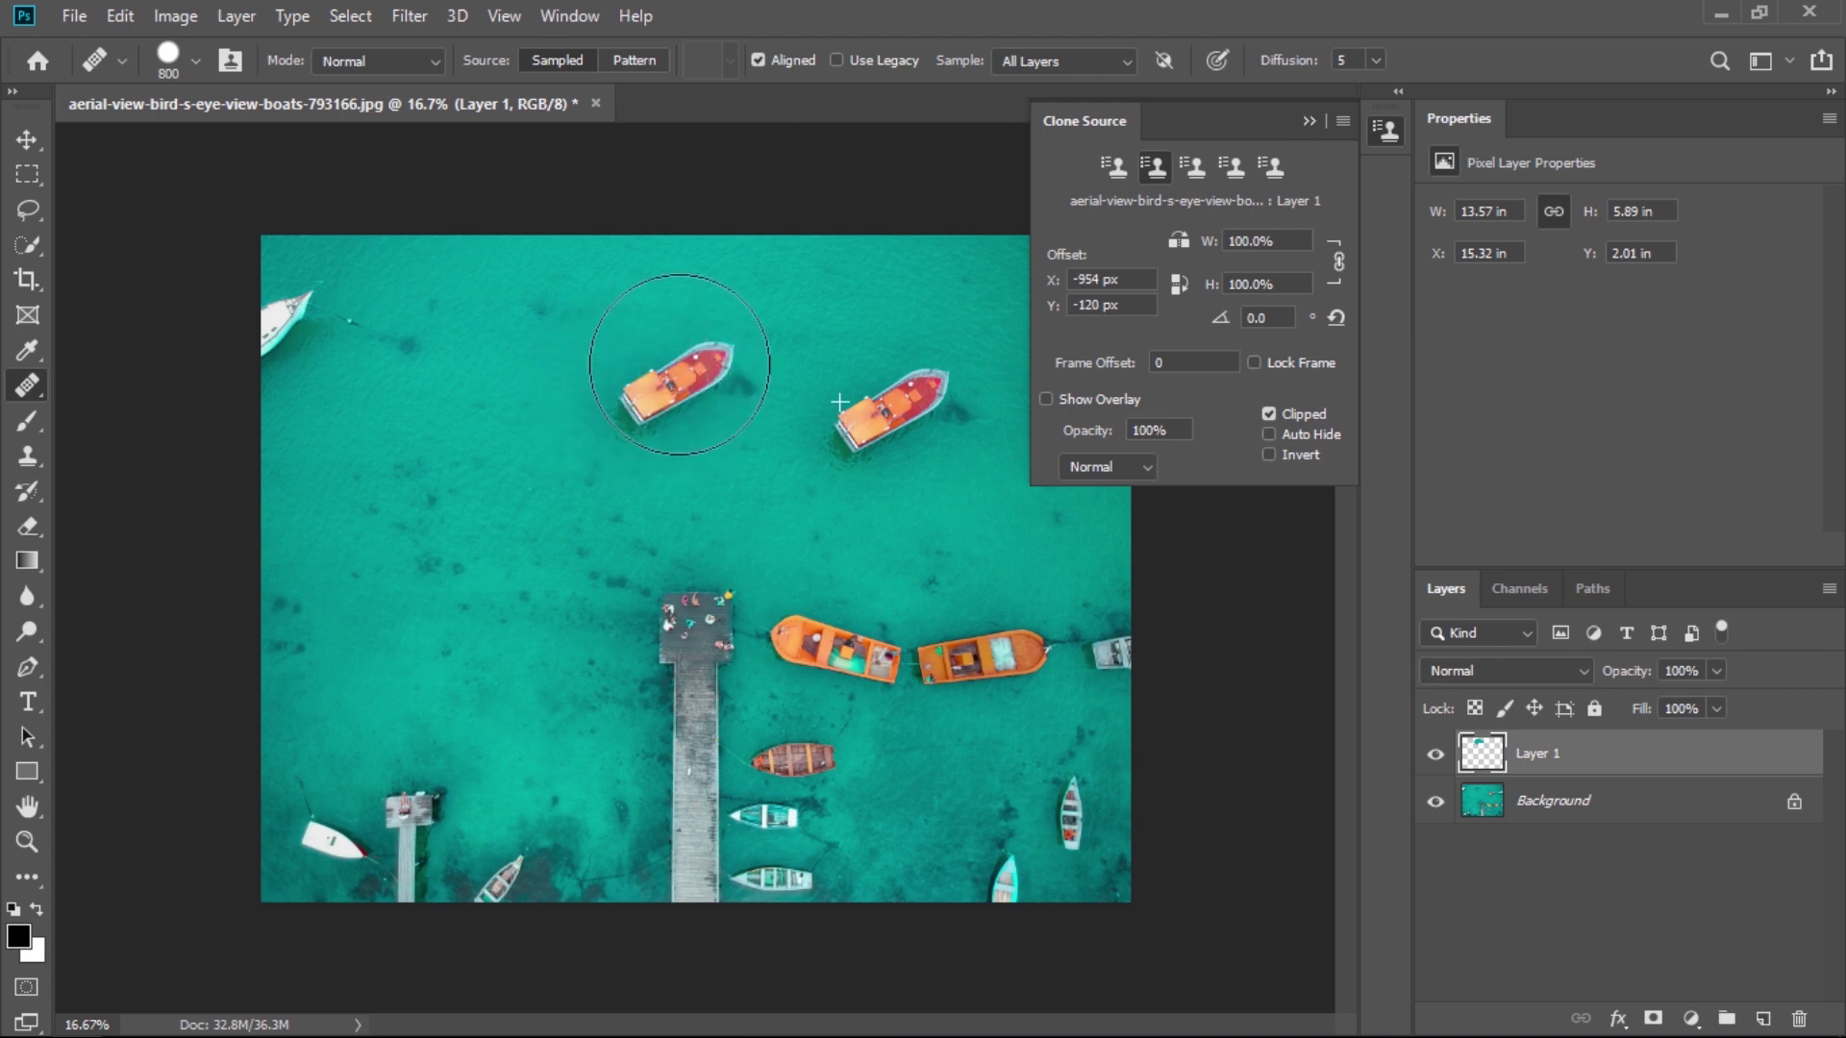
drag(679, 364, 655, 418)
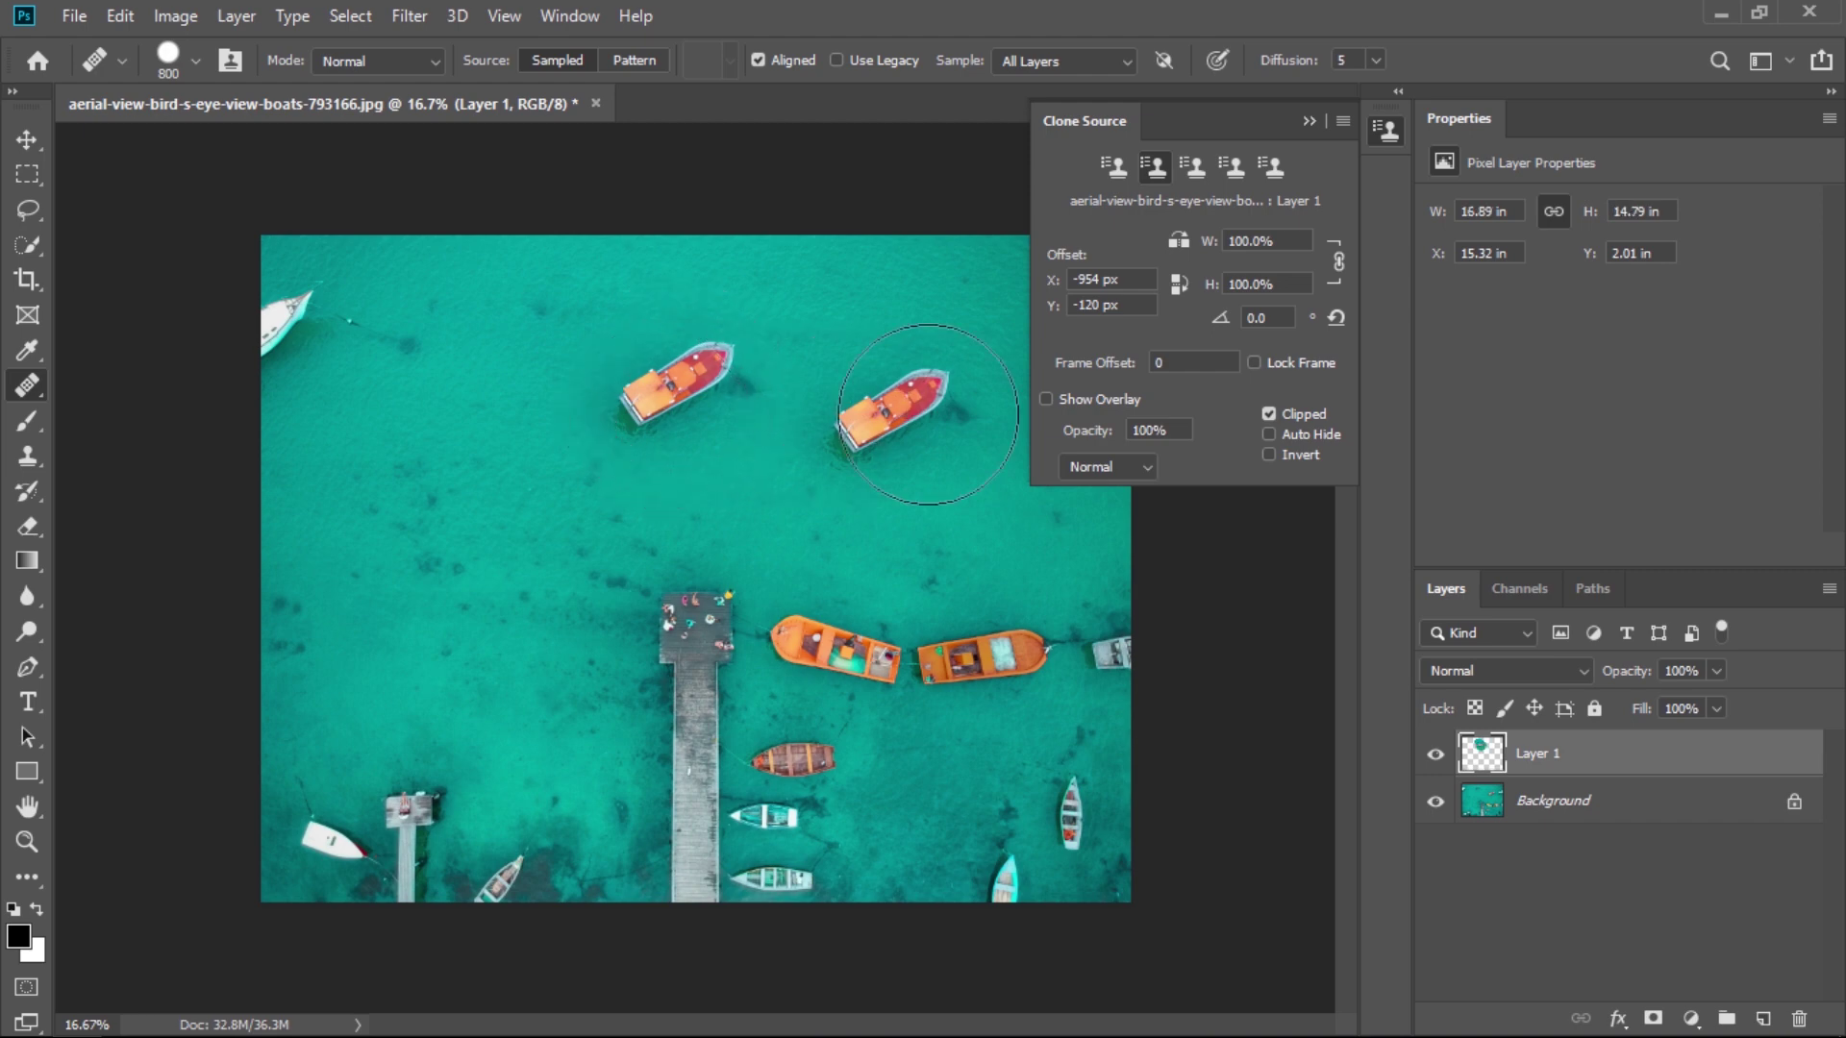
- Turn Show Overlay back on, undo the copy, and resample the red-orange boat
click(1045, 399)
key(ctrl+z)
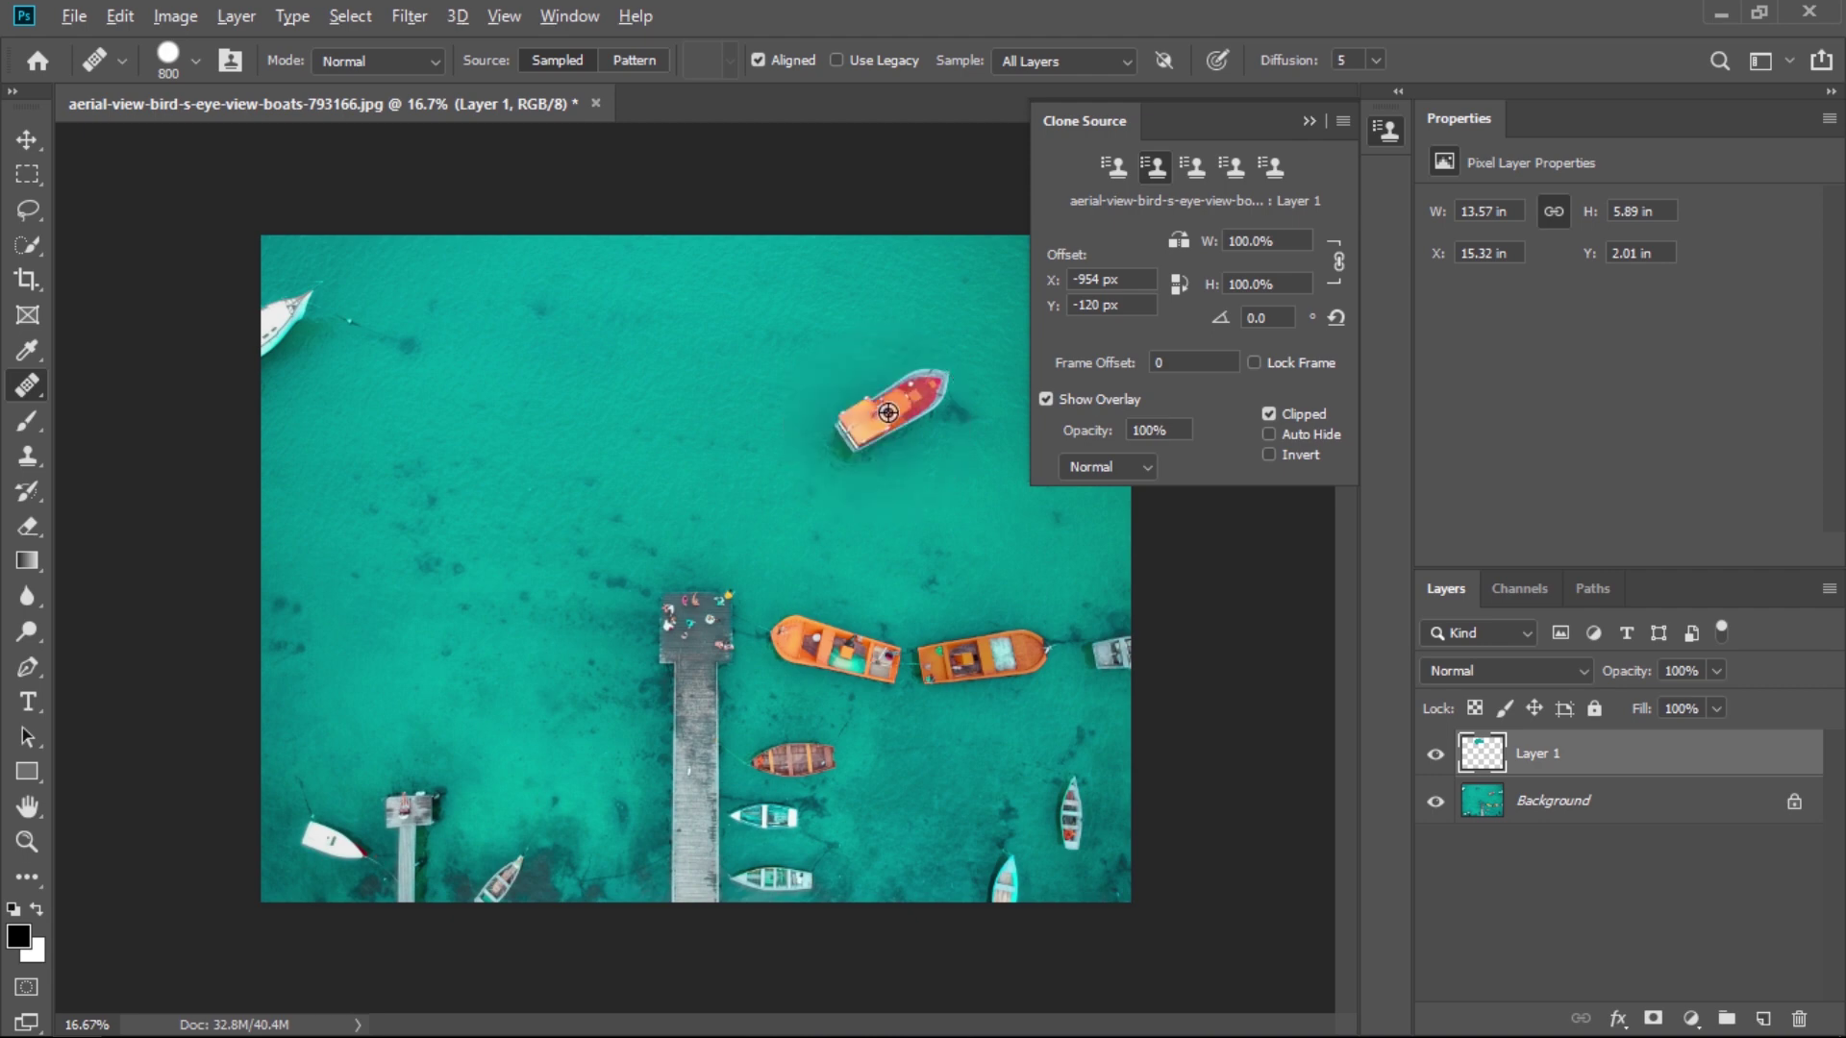
alt+click(878, 423)
- Try clone overlay opacity at 70% and 50%, then restore it to 100%
click(1150, 431)
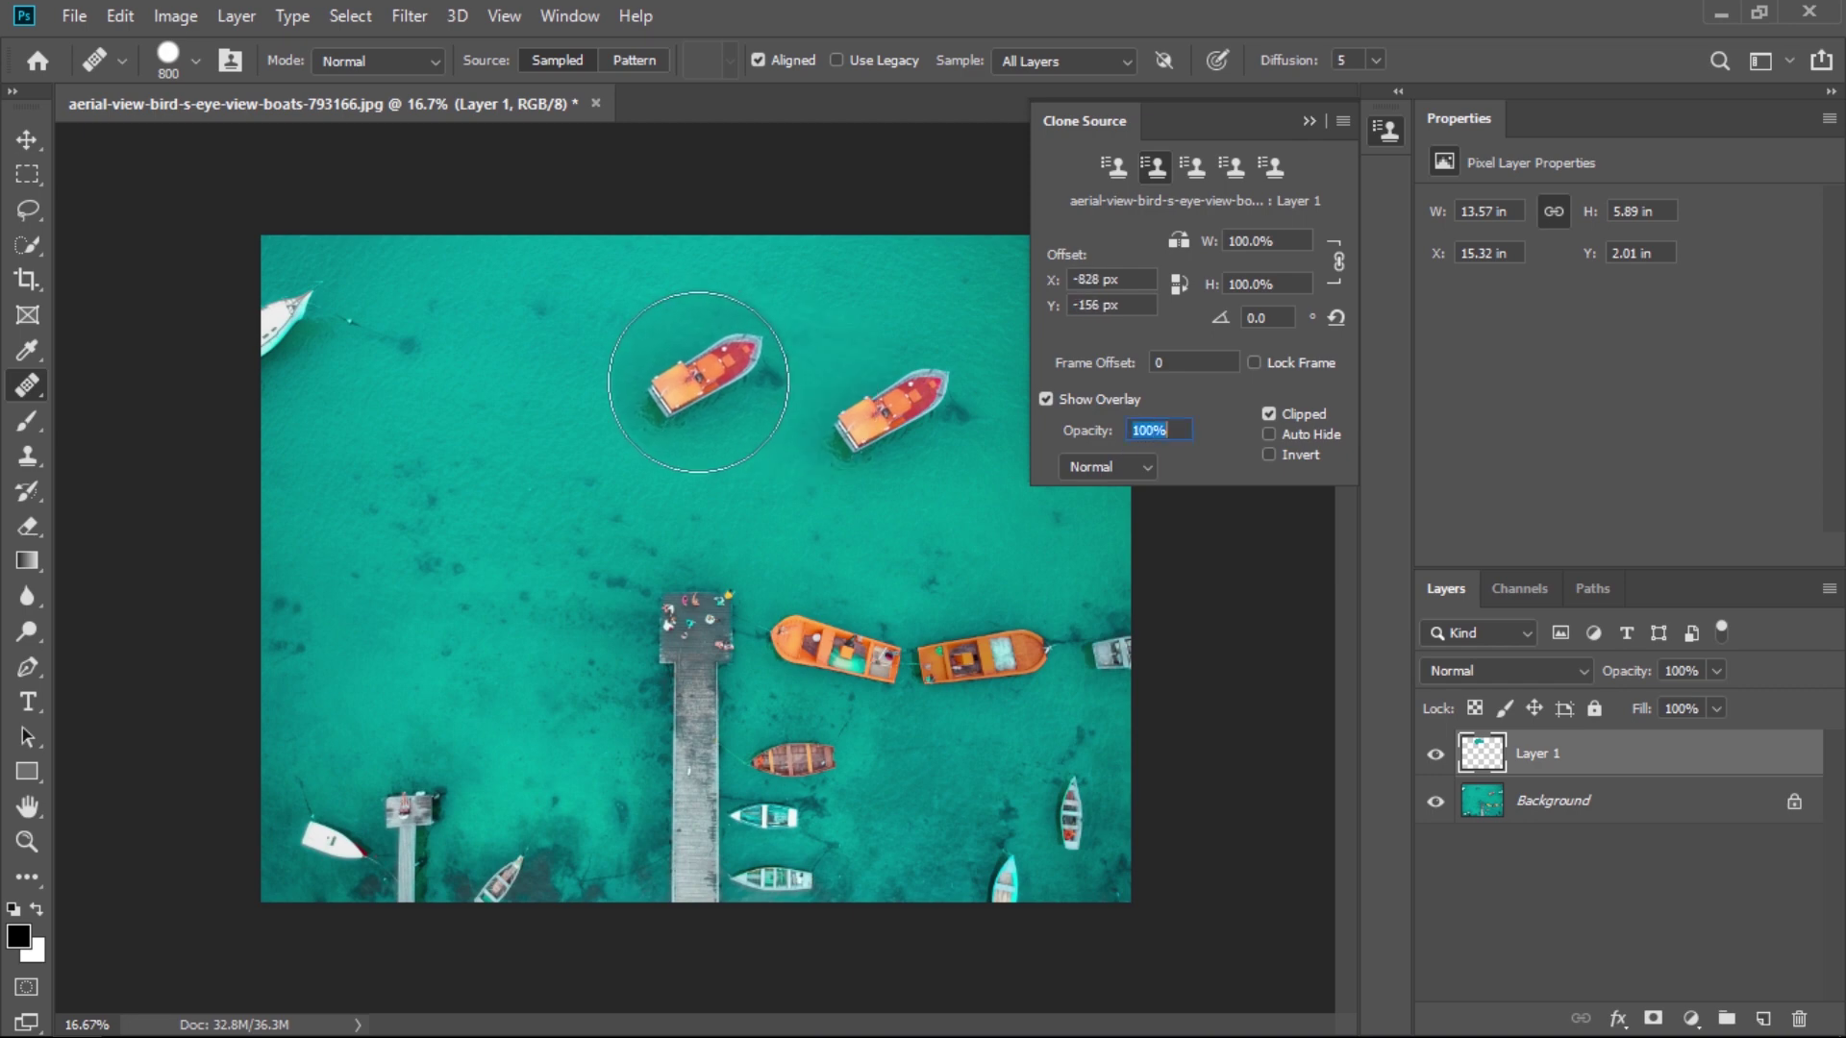
text(70)
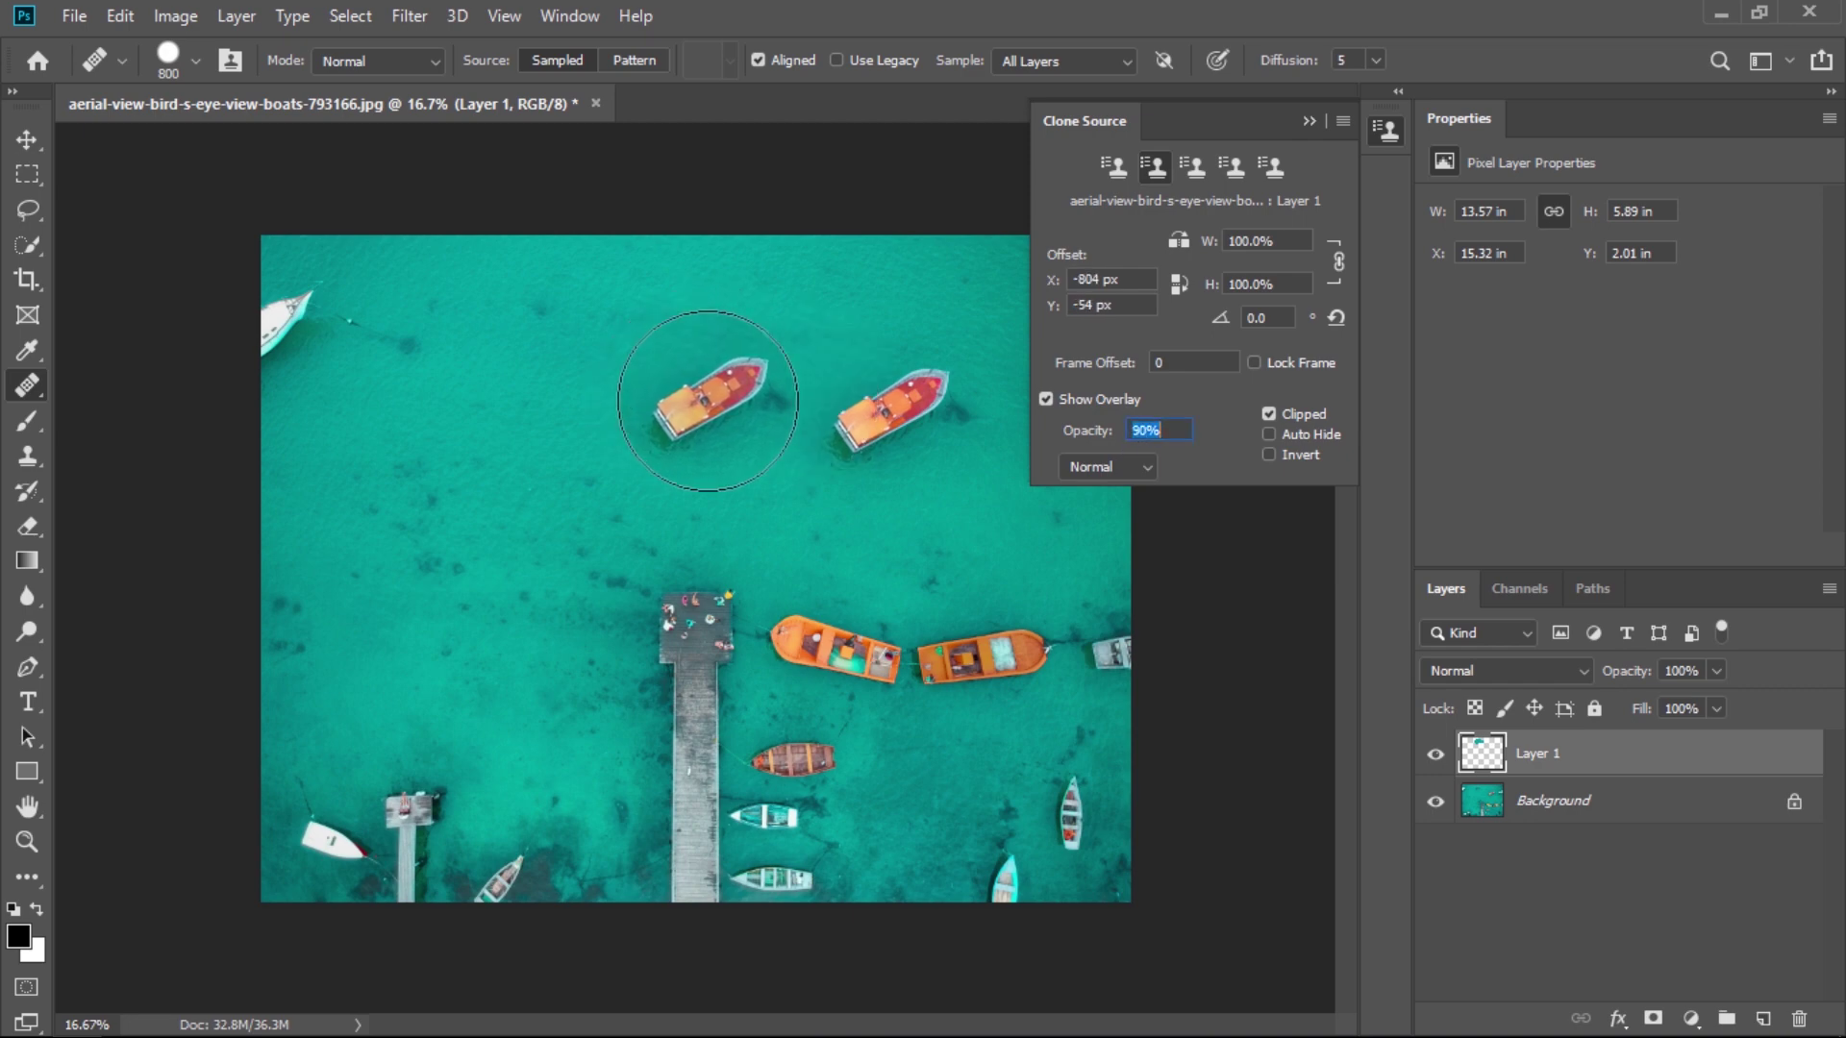
key(Return)
text(50)
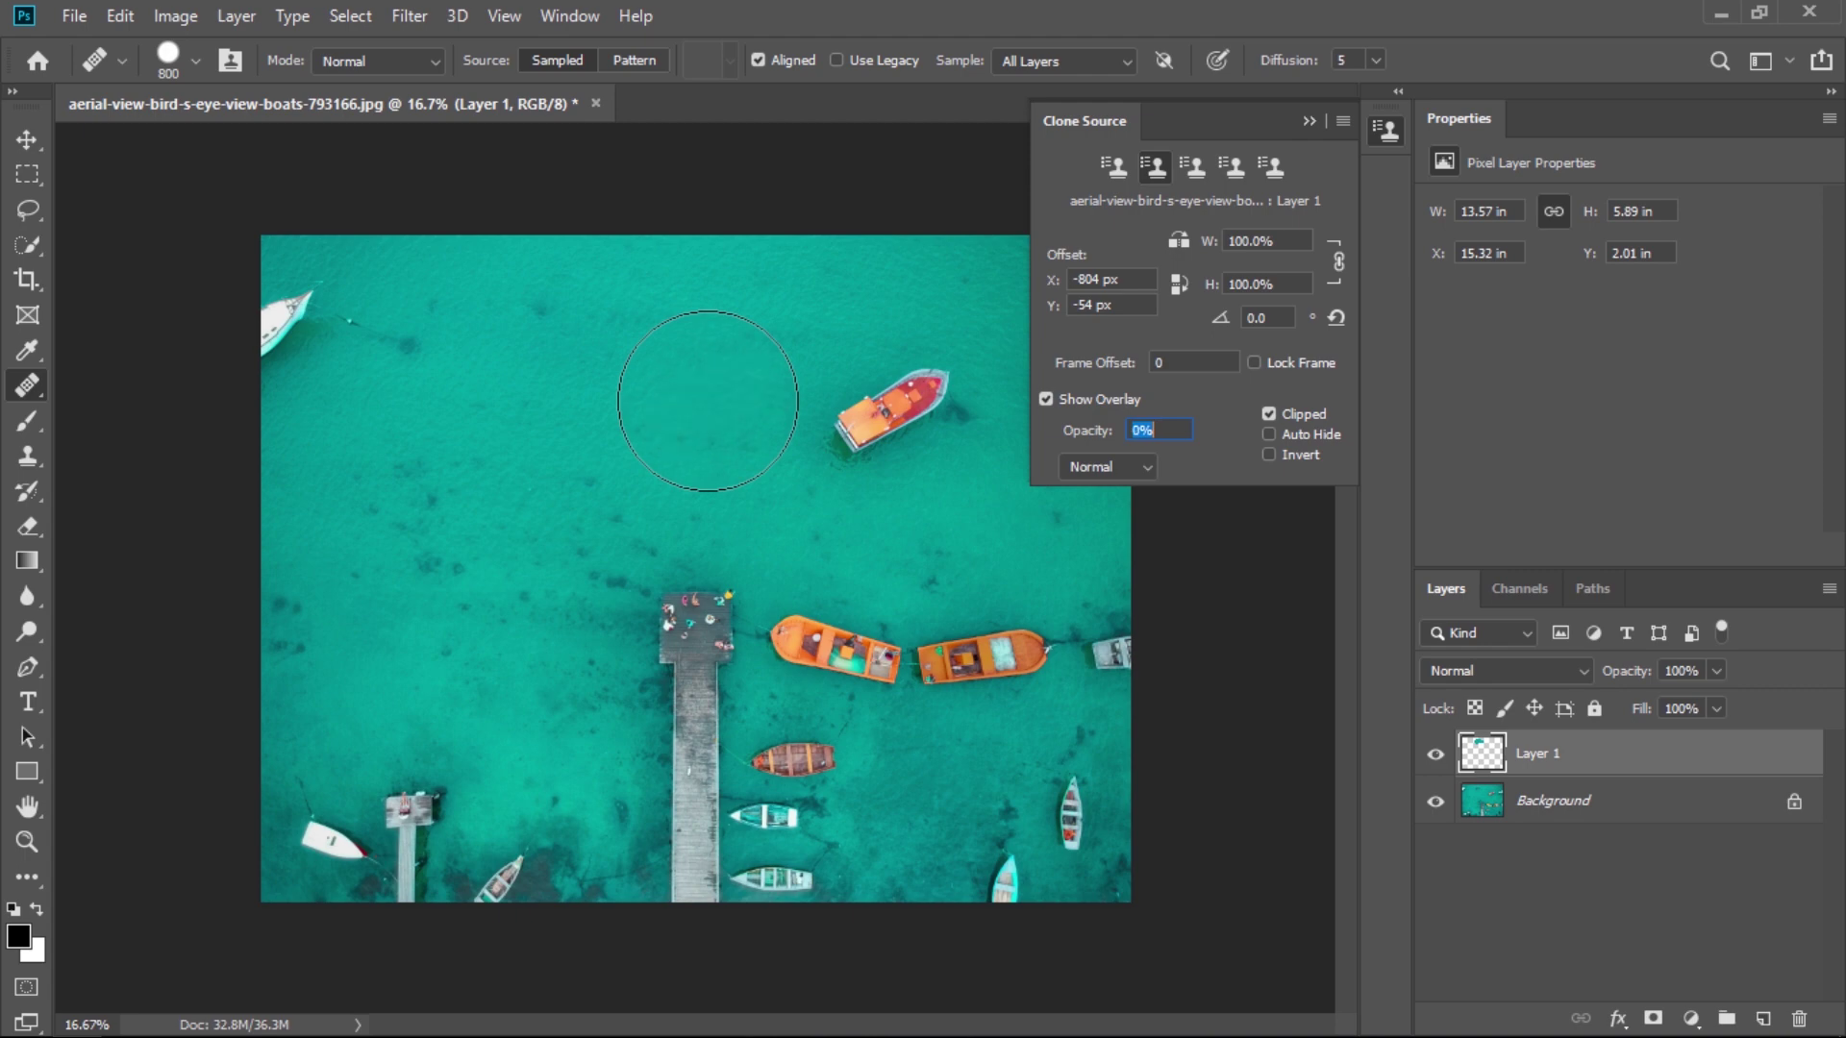
key(Return)
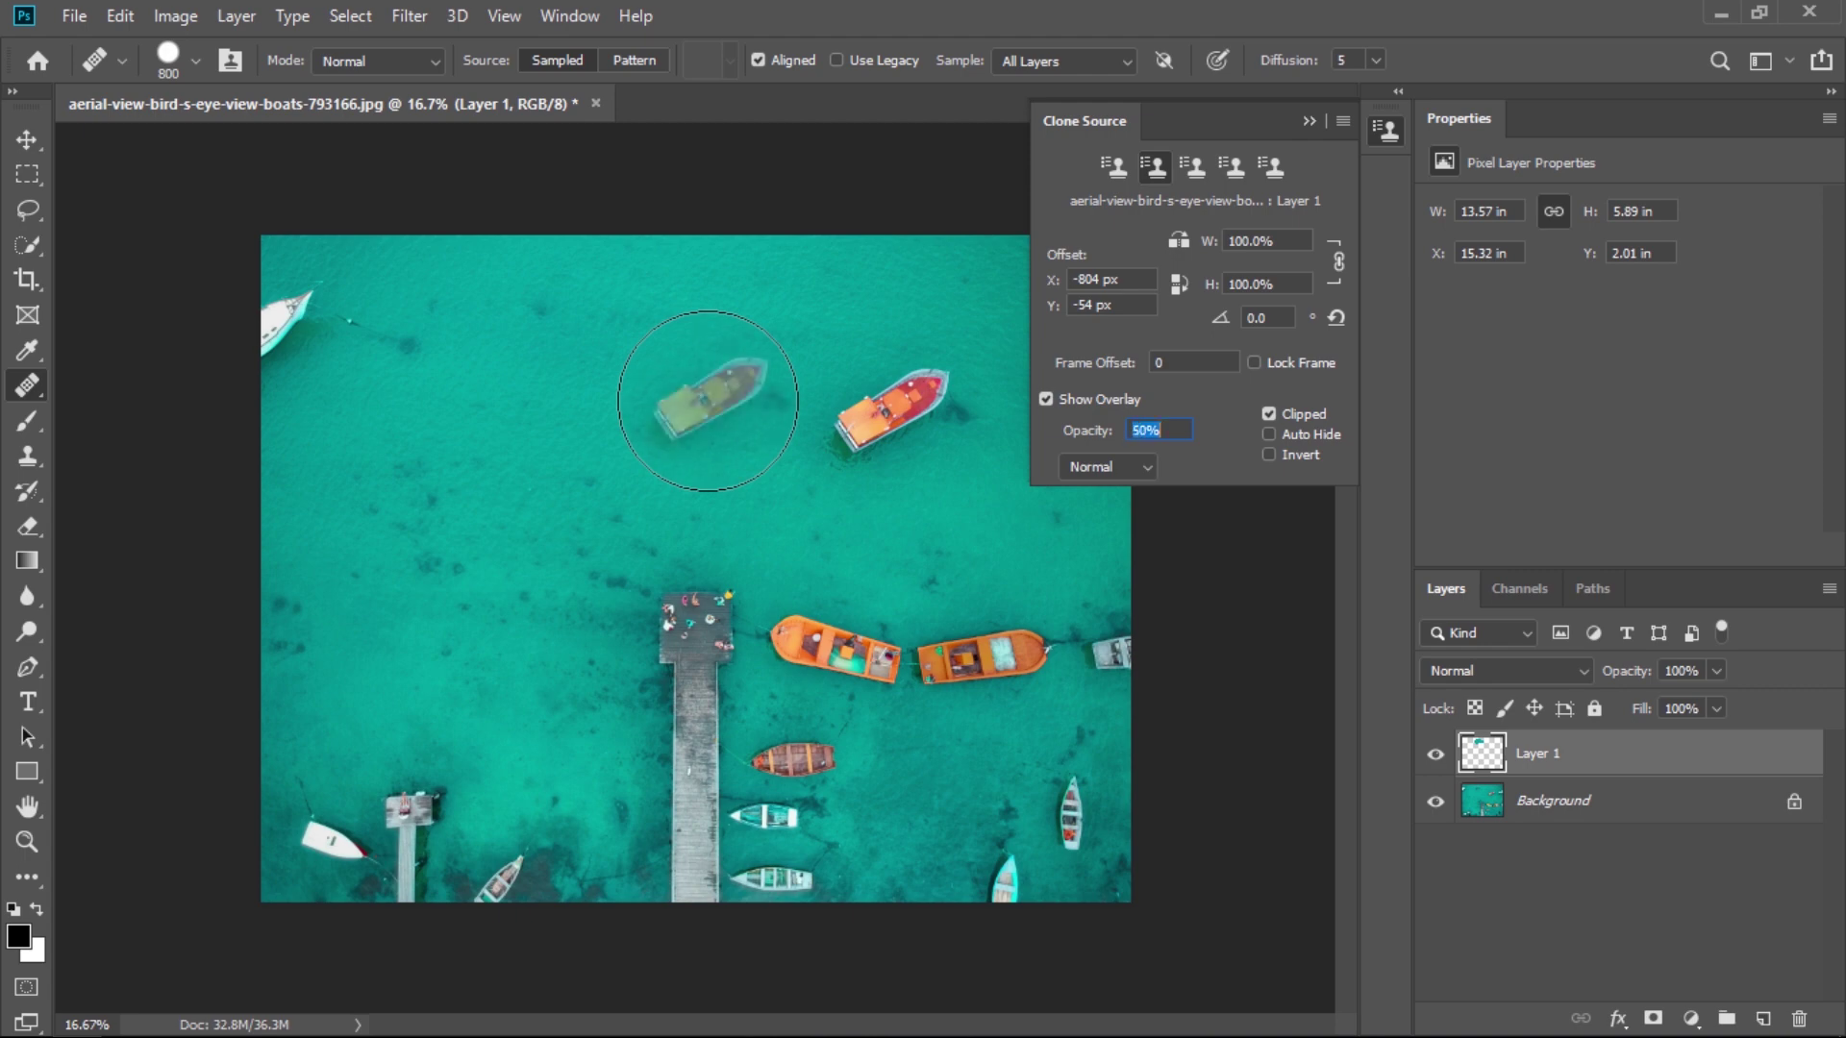
key(shift+Up)
key(shift+Up)
key(shift+Up)
key(shift+Up)
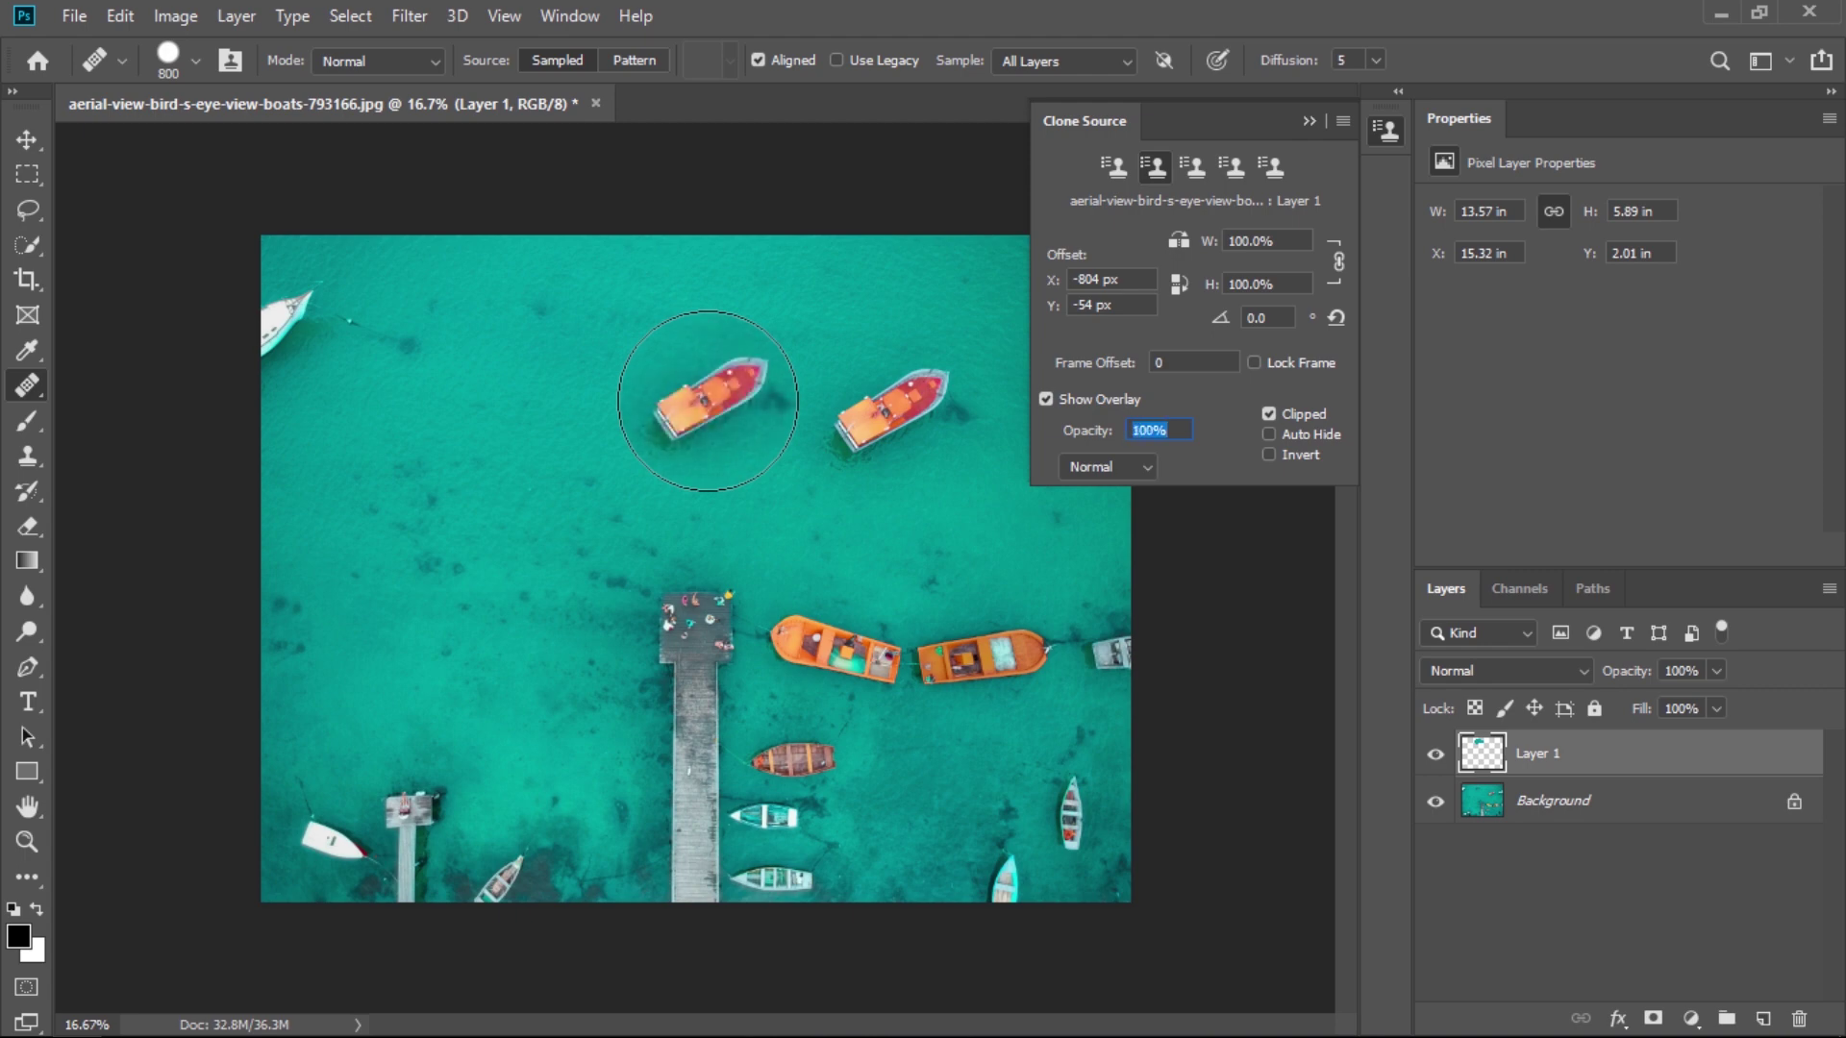
- Preview the overlay in Darken, Lighten and Difference modes, then return it to Normal
click(1098, 470)
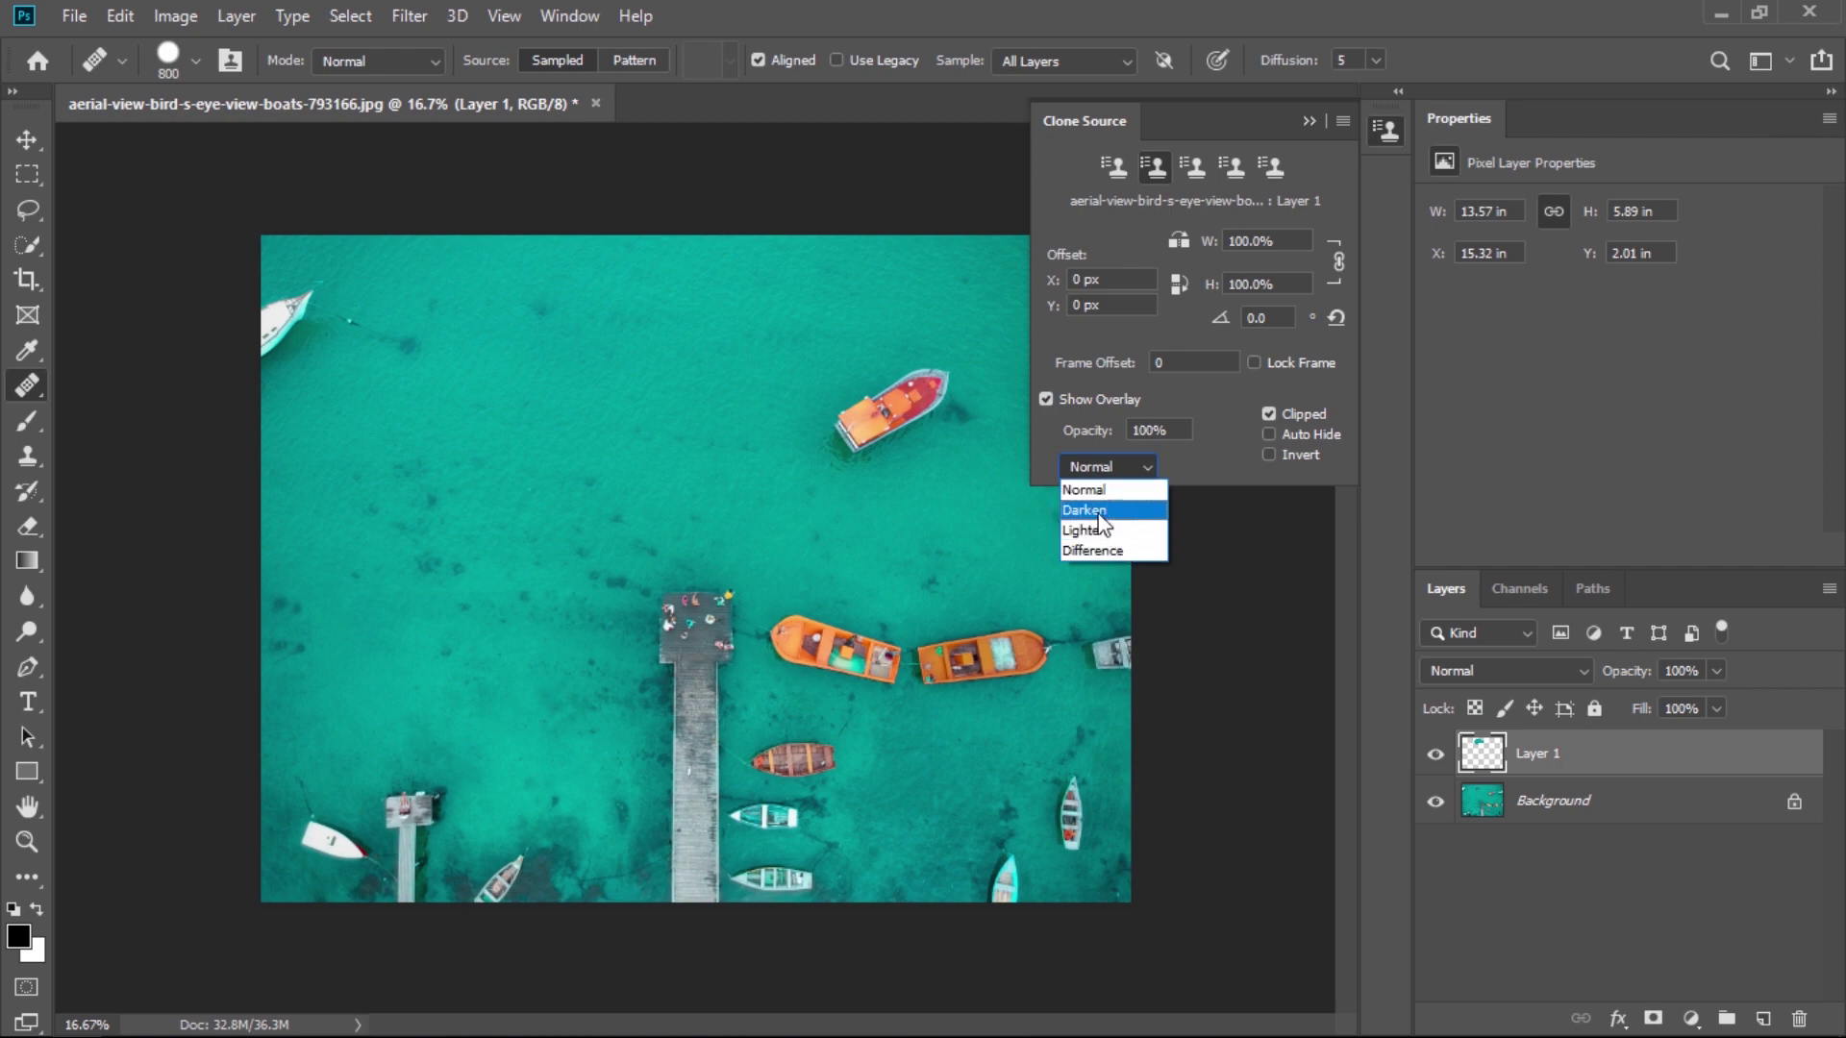
click(1091, 509)
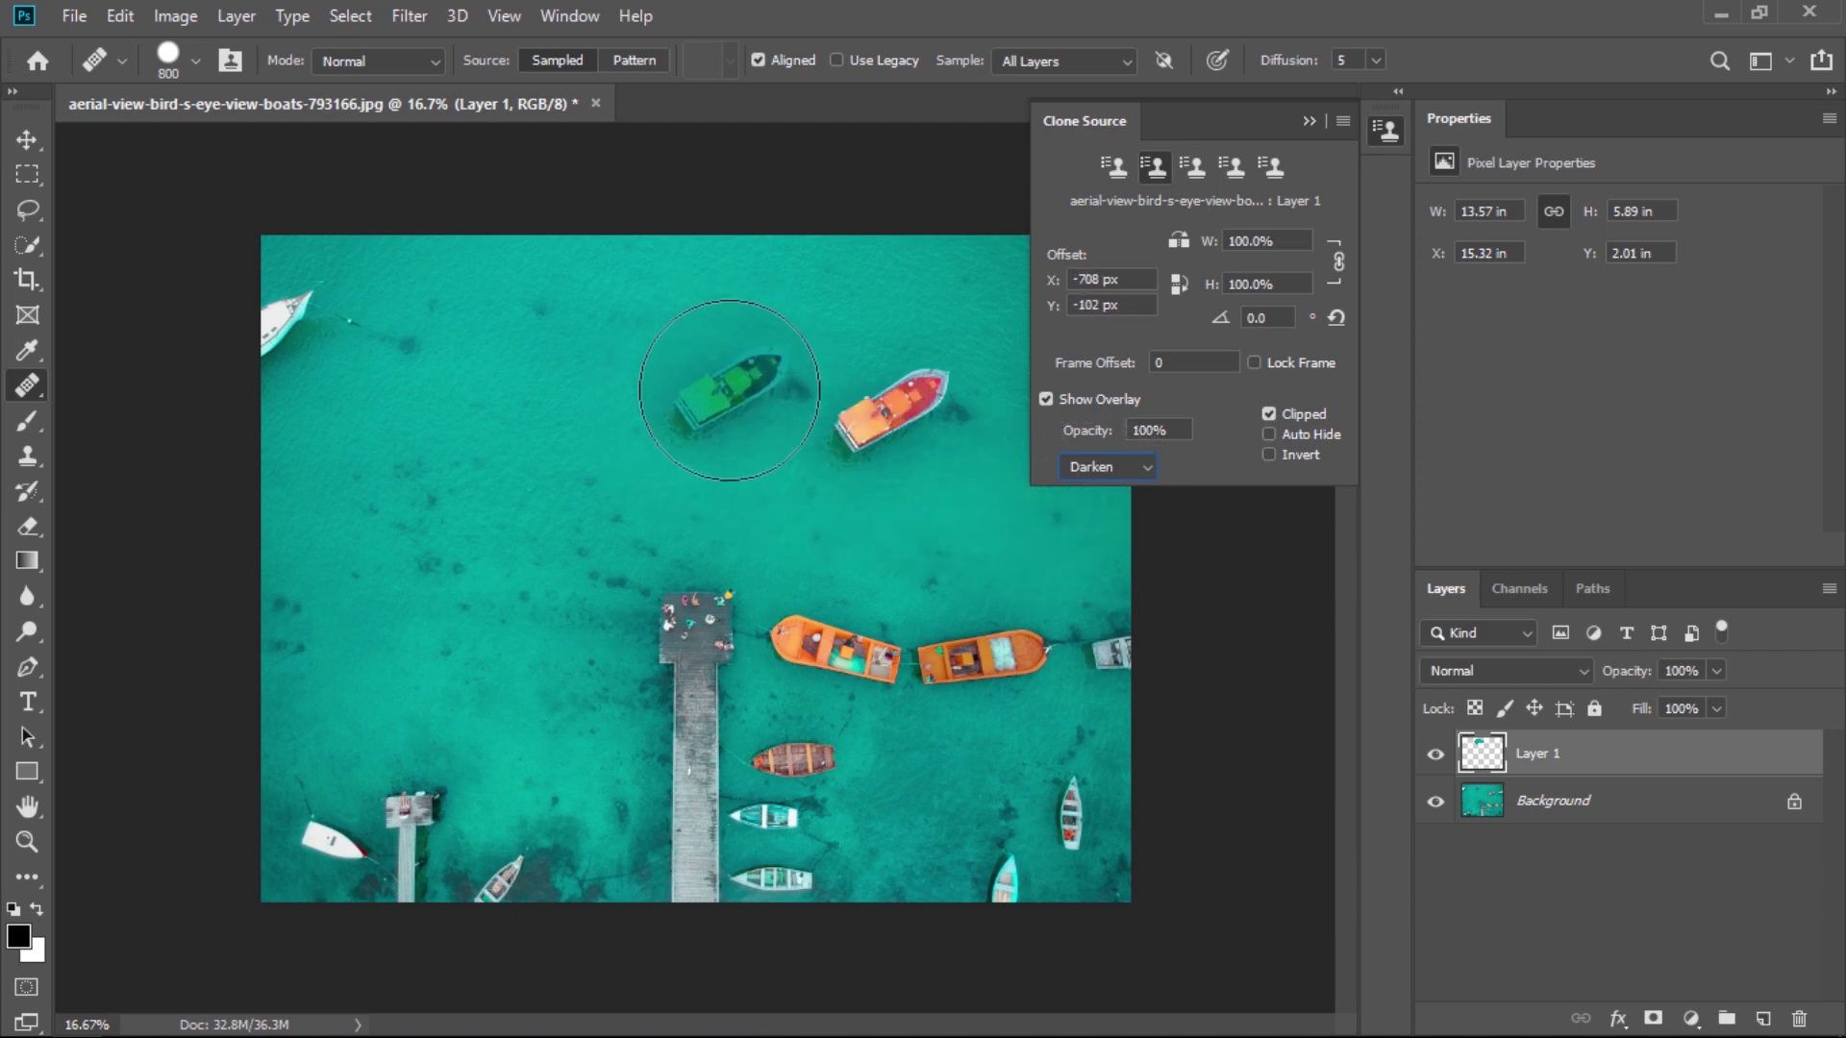
click(1086, 467)
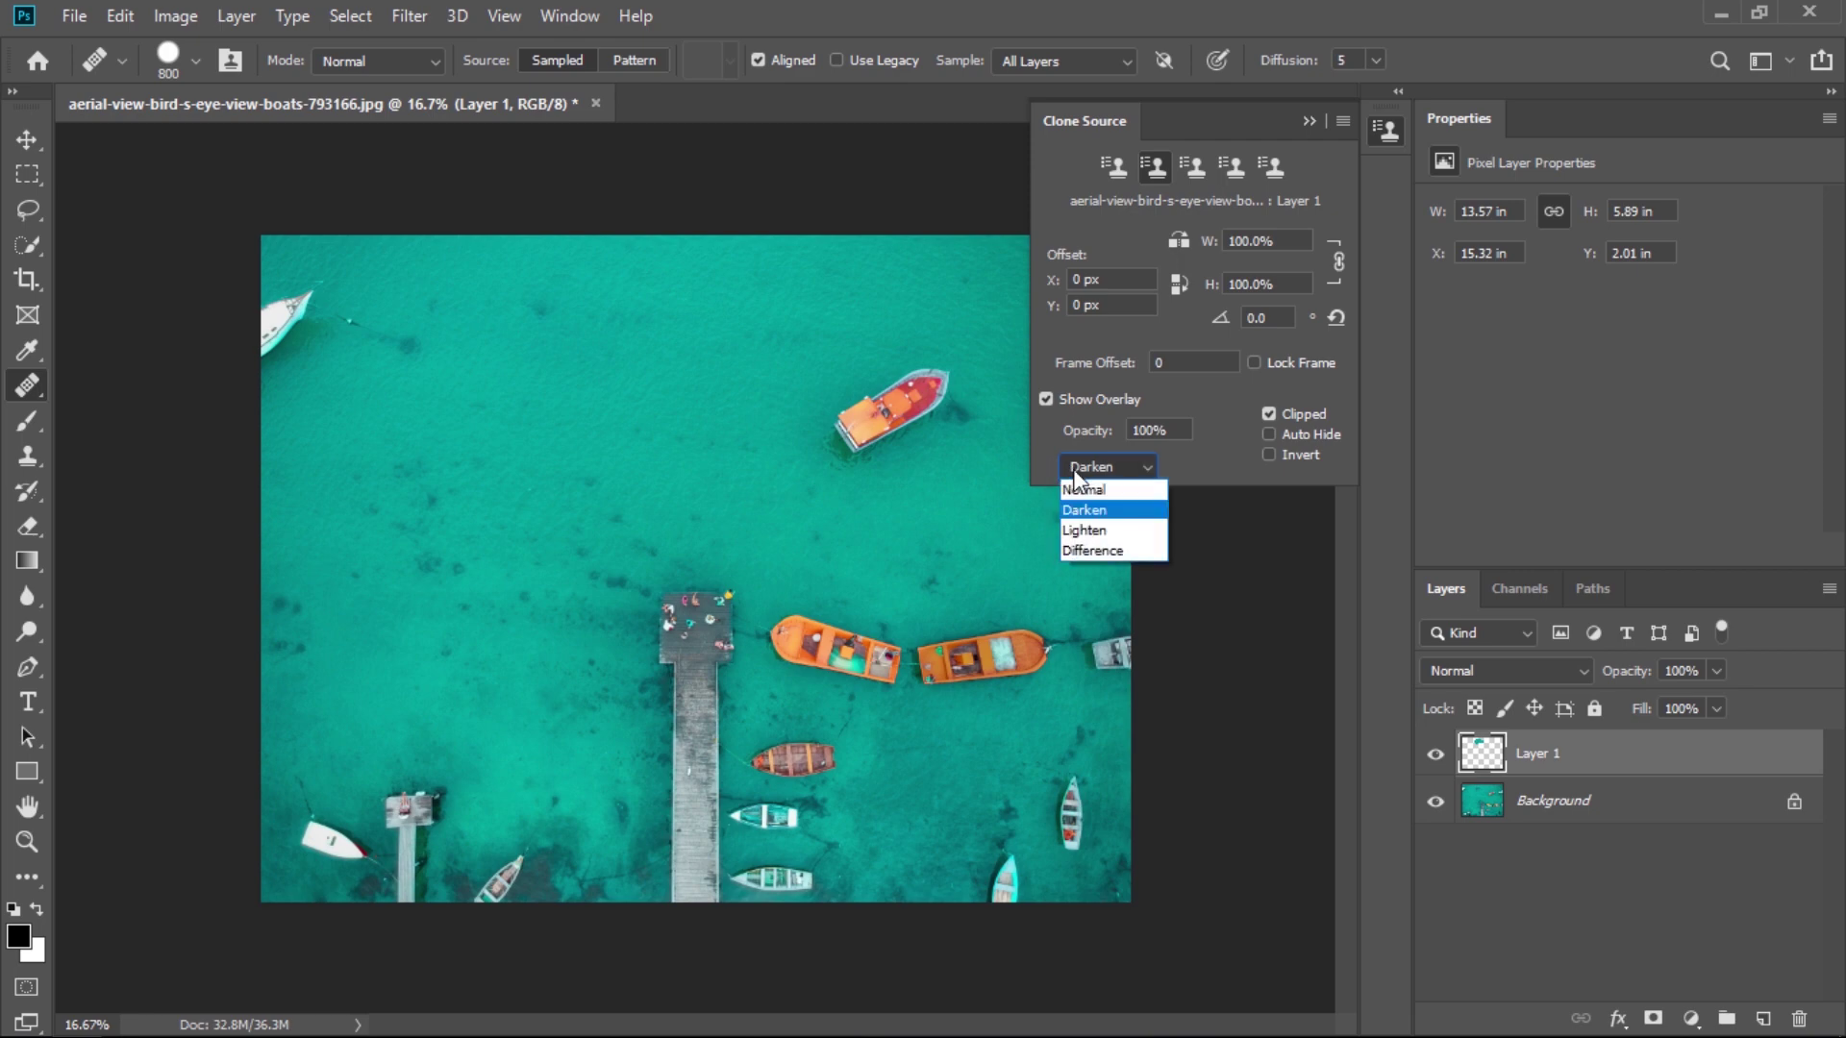
click(1087, 530)
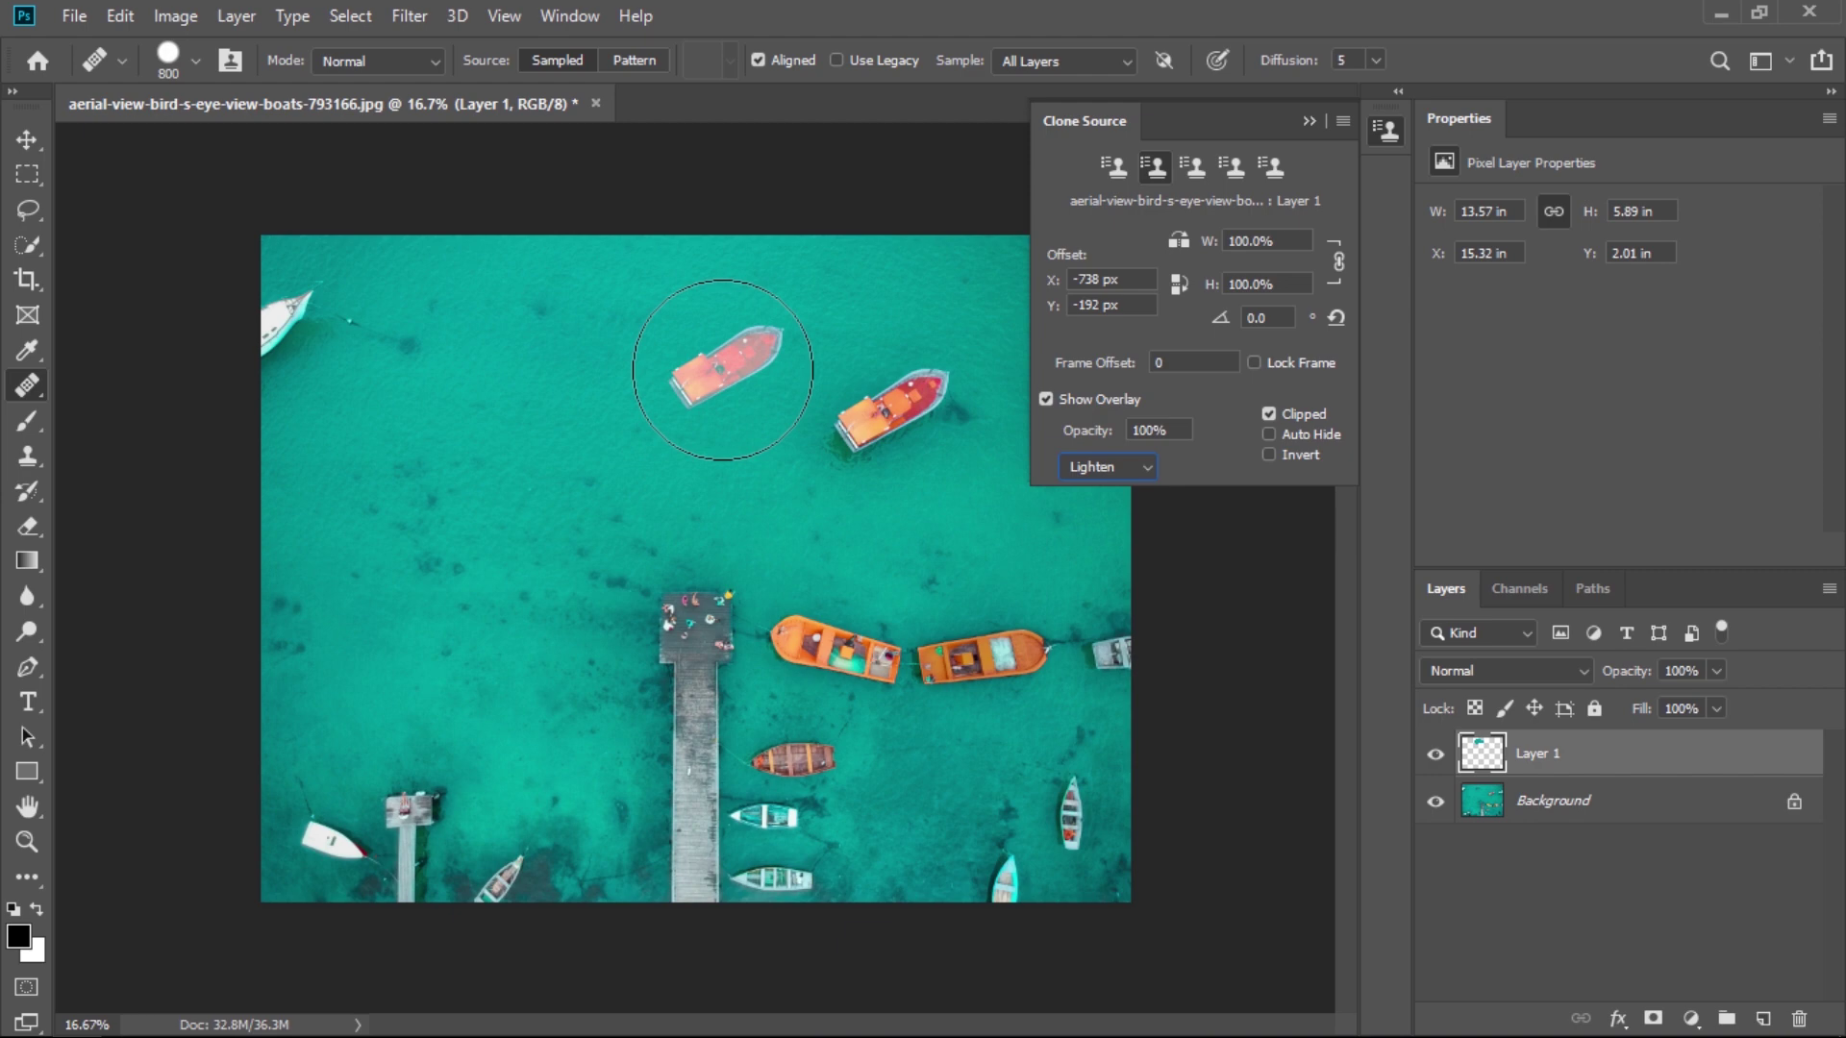
click(1105, 467)
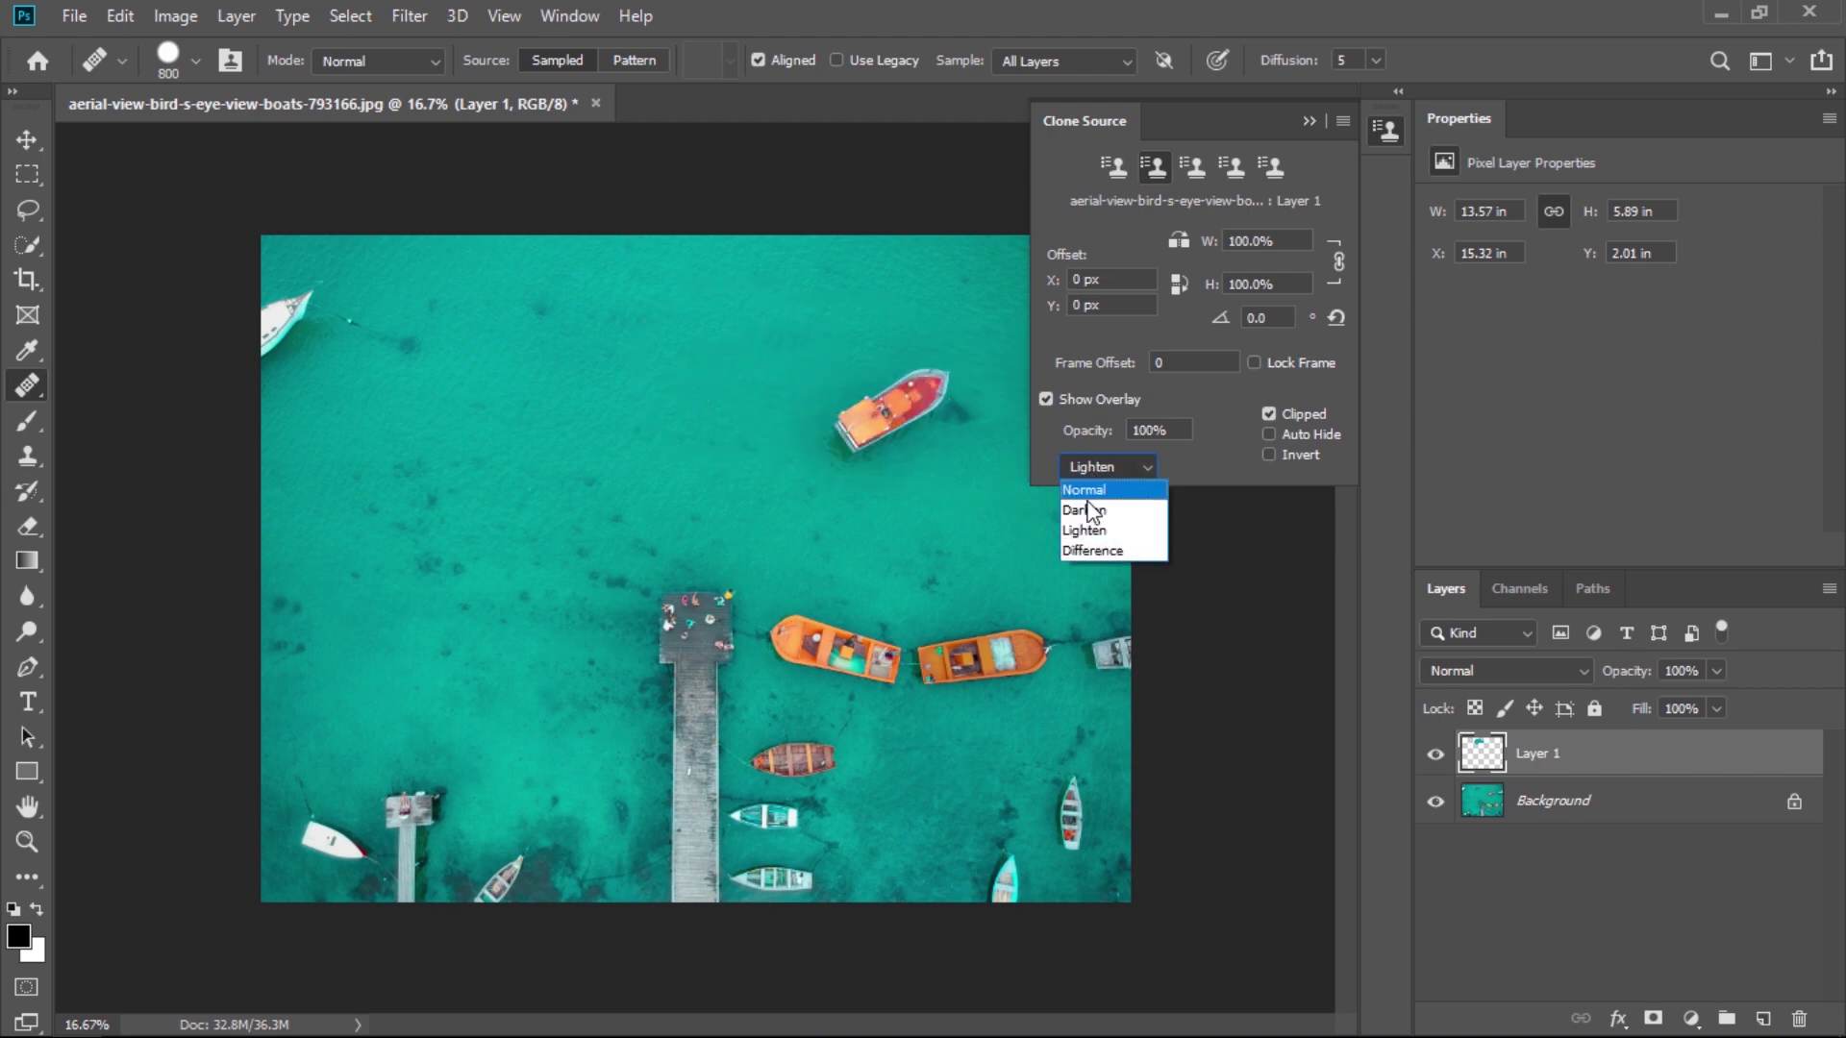
click(1090, 550)
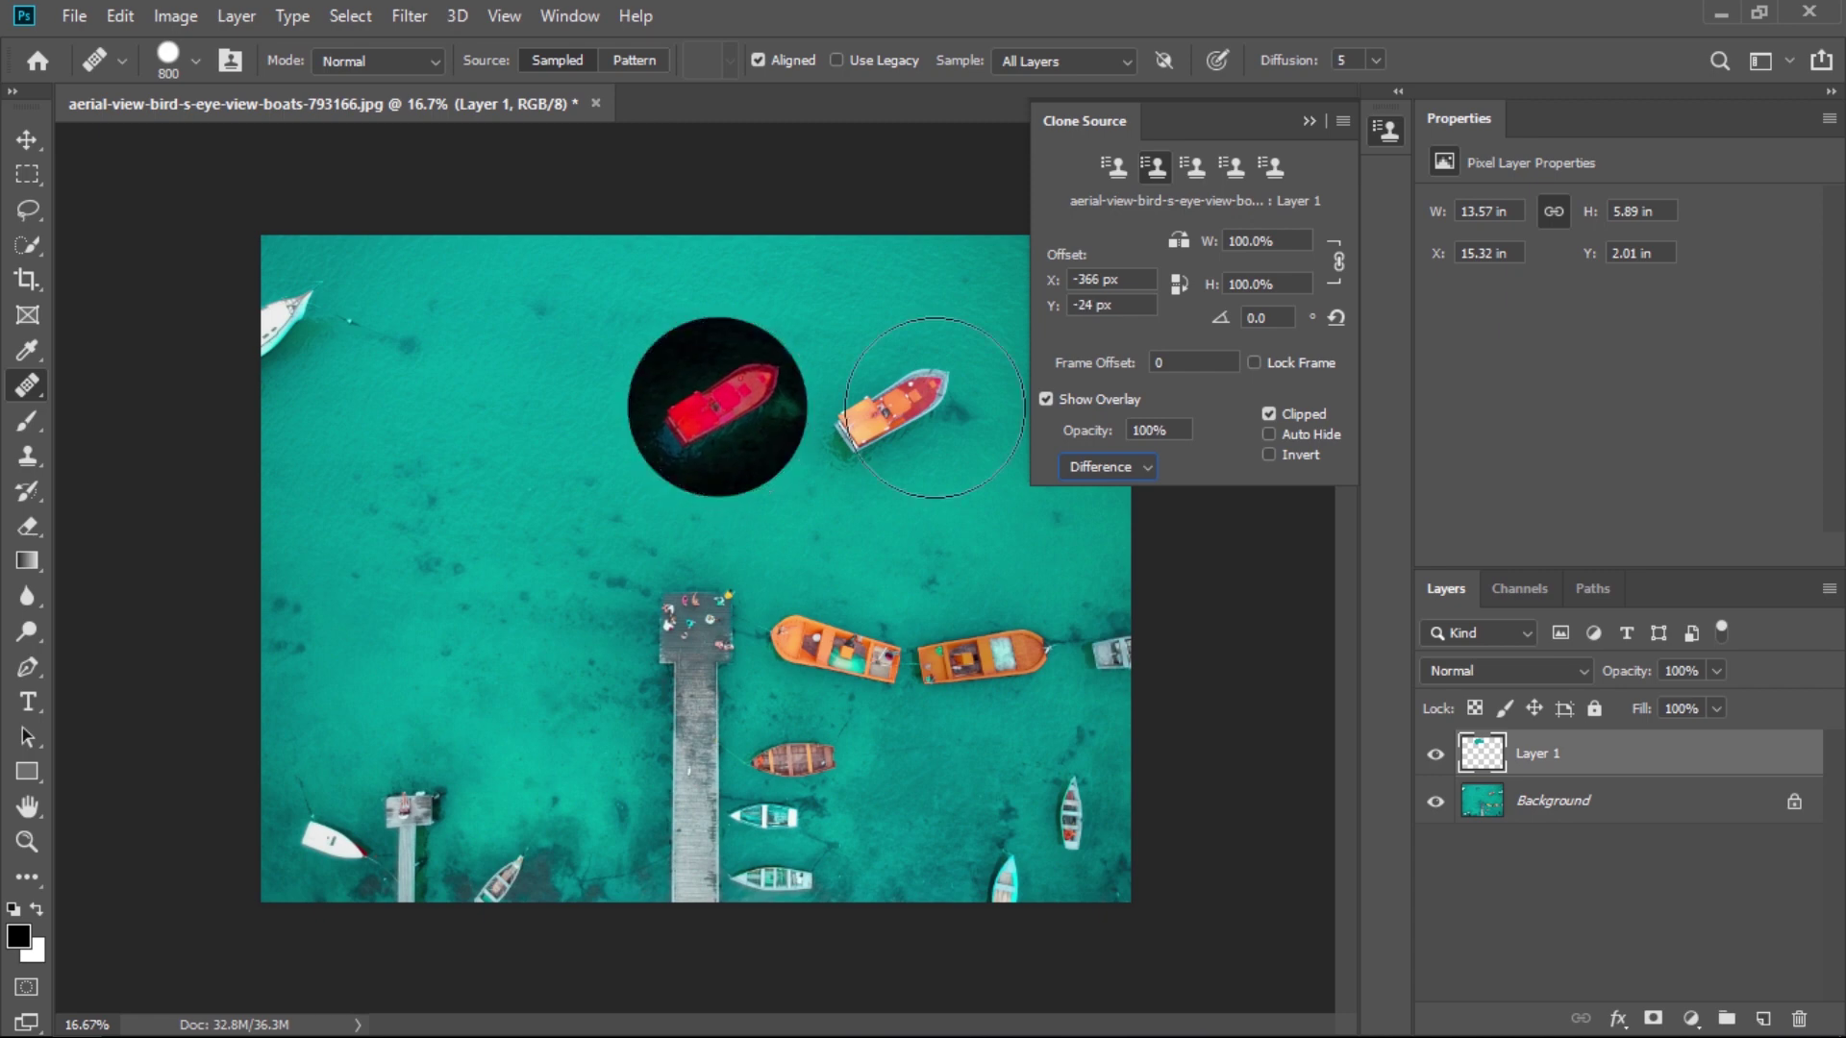
click(1134, 467)
click(1105, 491)
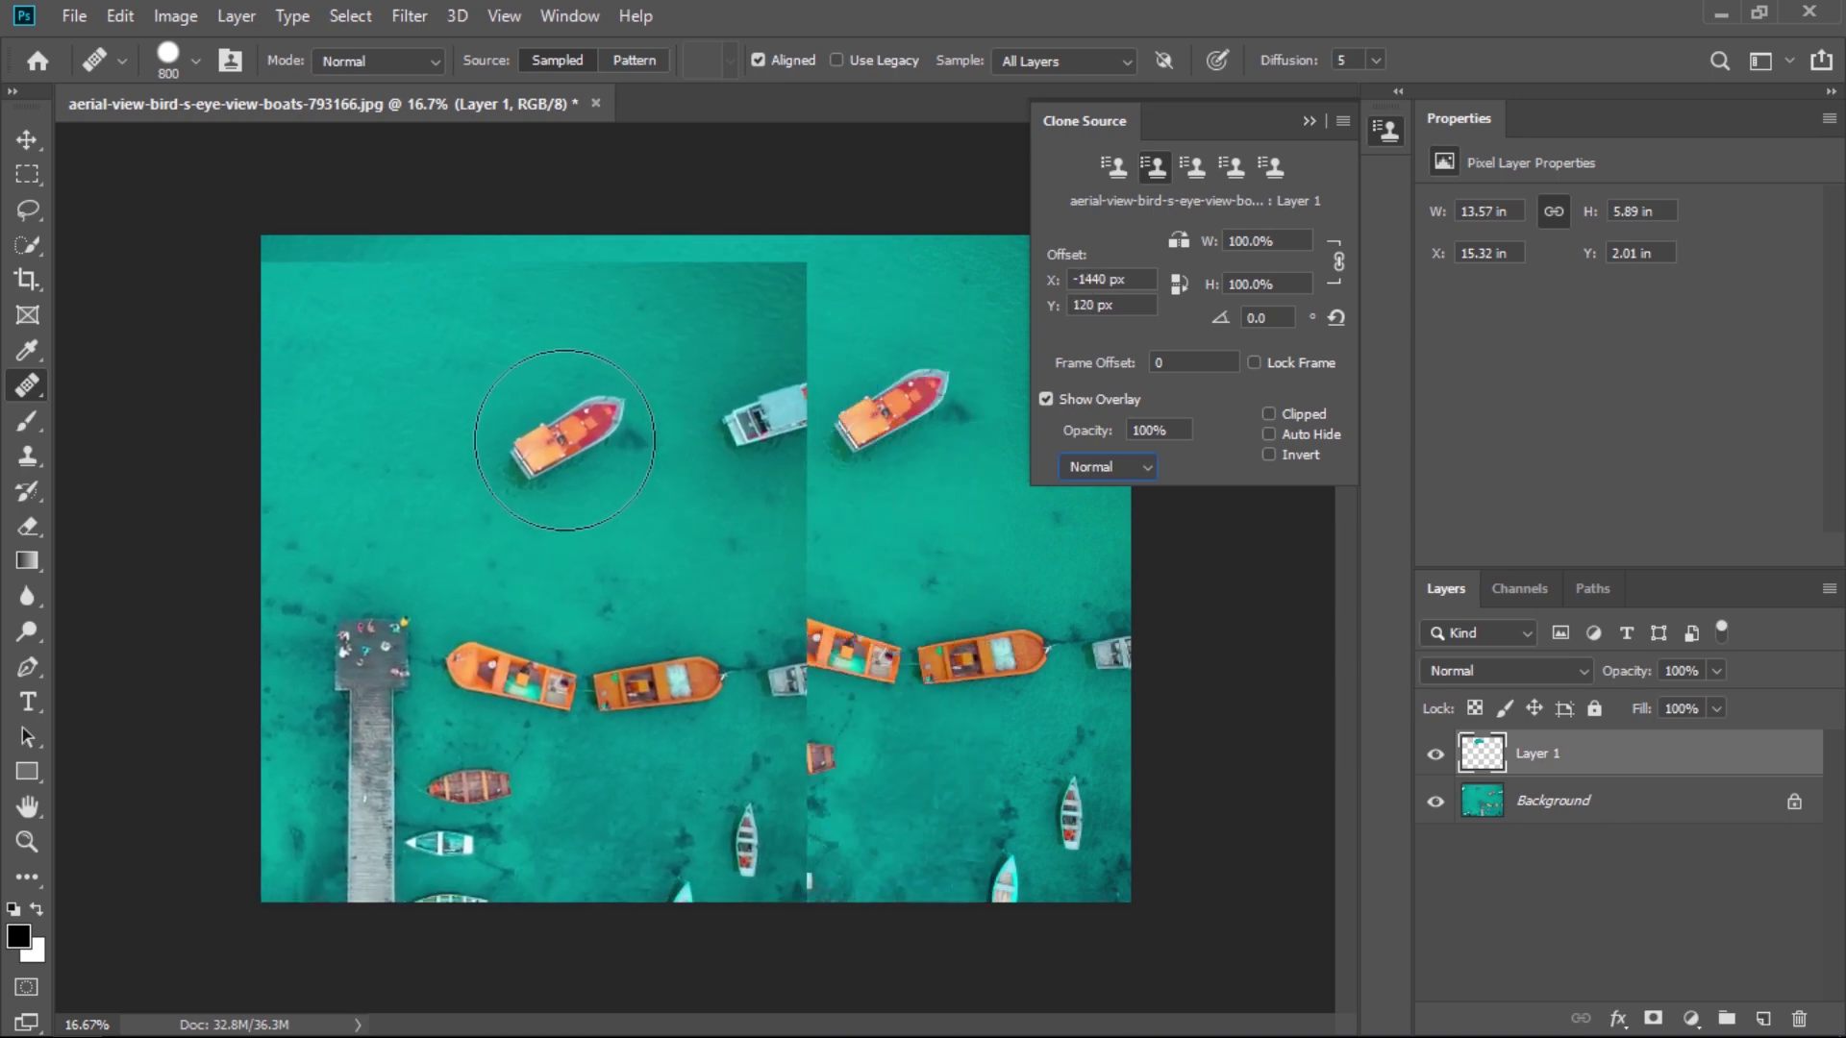
- Heal a small water stroke on Layer 1, enable Clipped, show Background, and uncheck Invert
drag(578, 426, 588, 404)
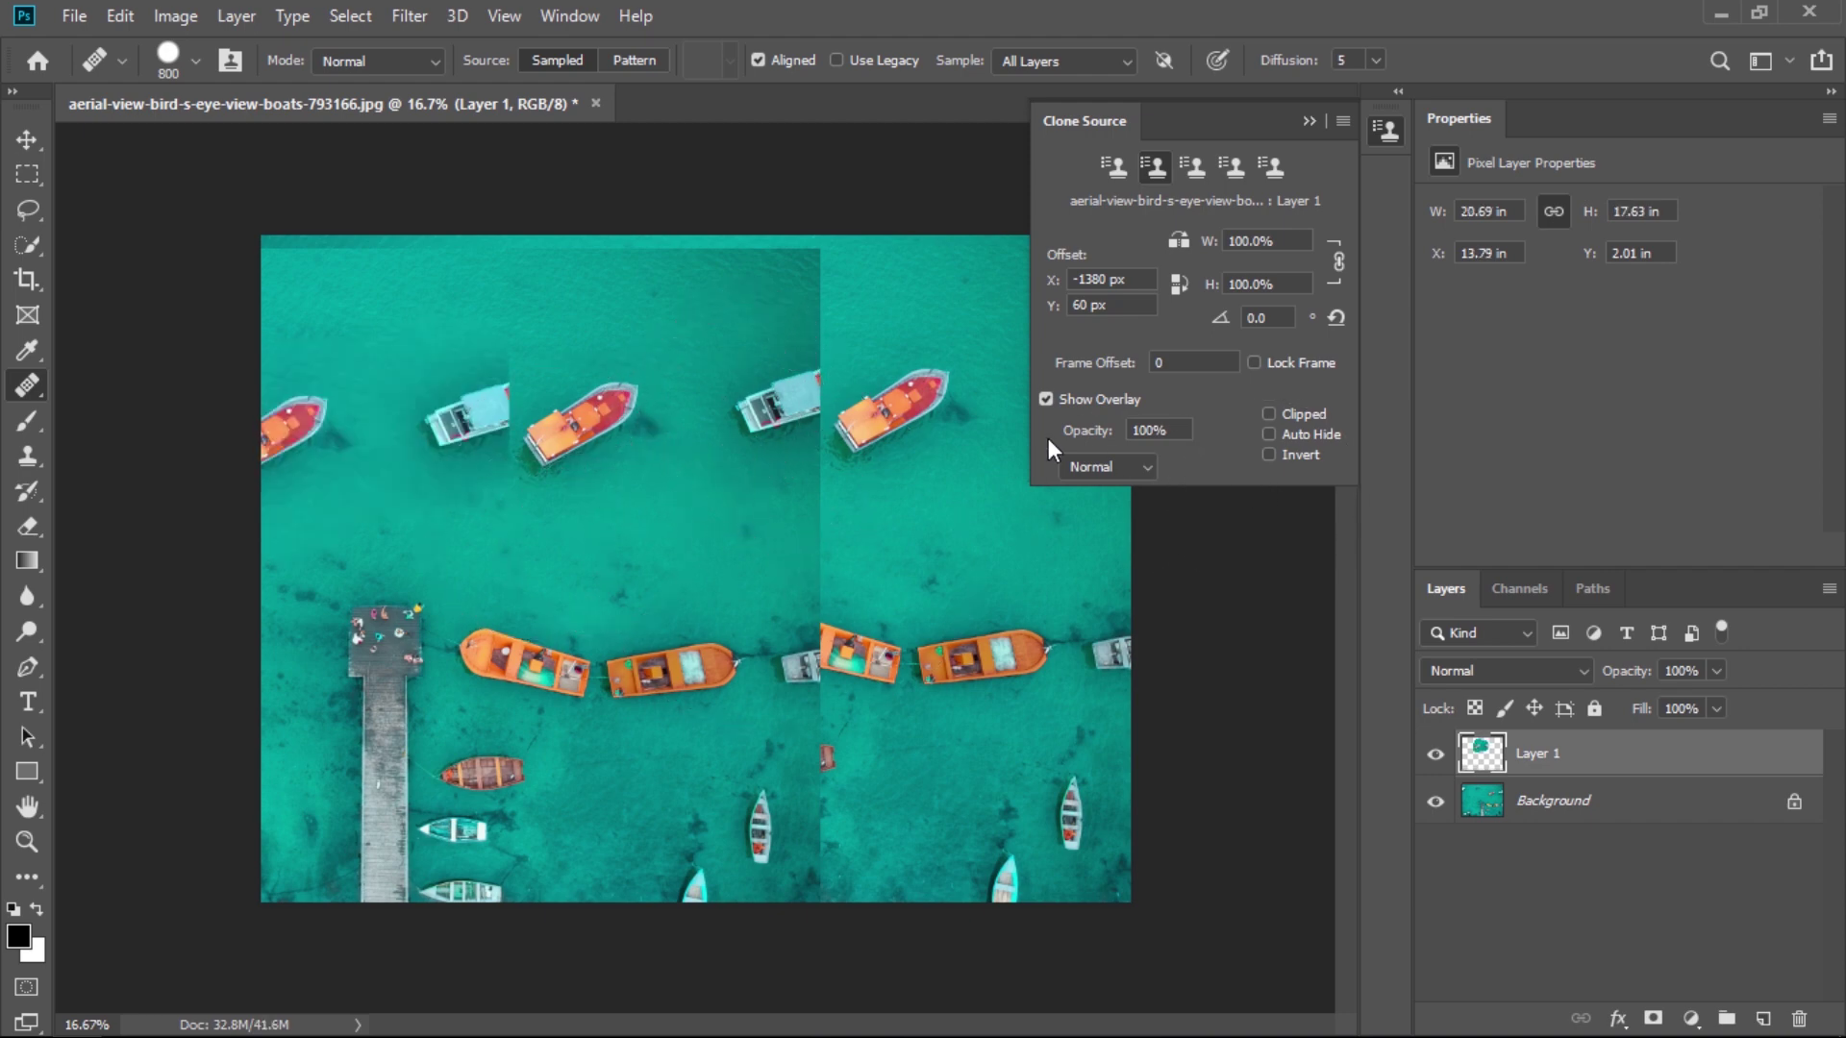
click(1269, 414)
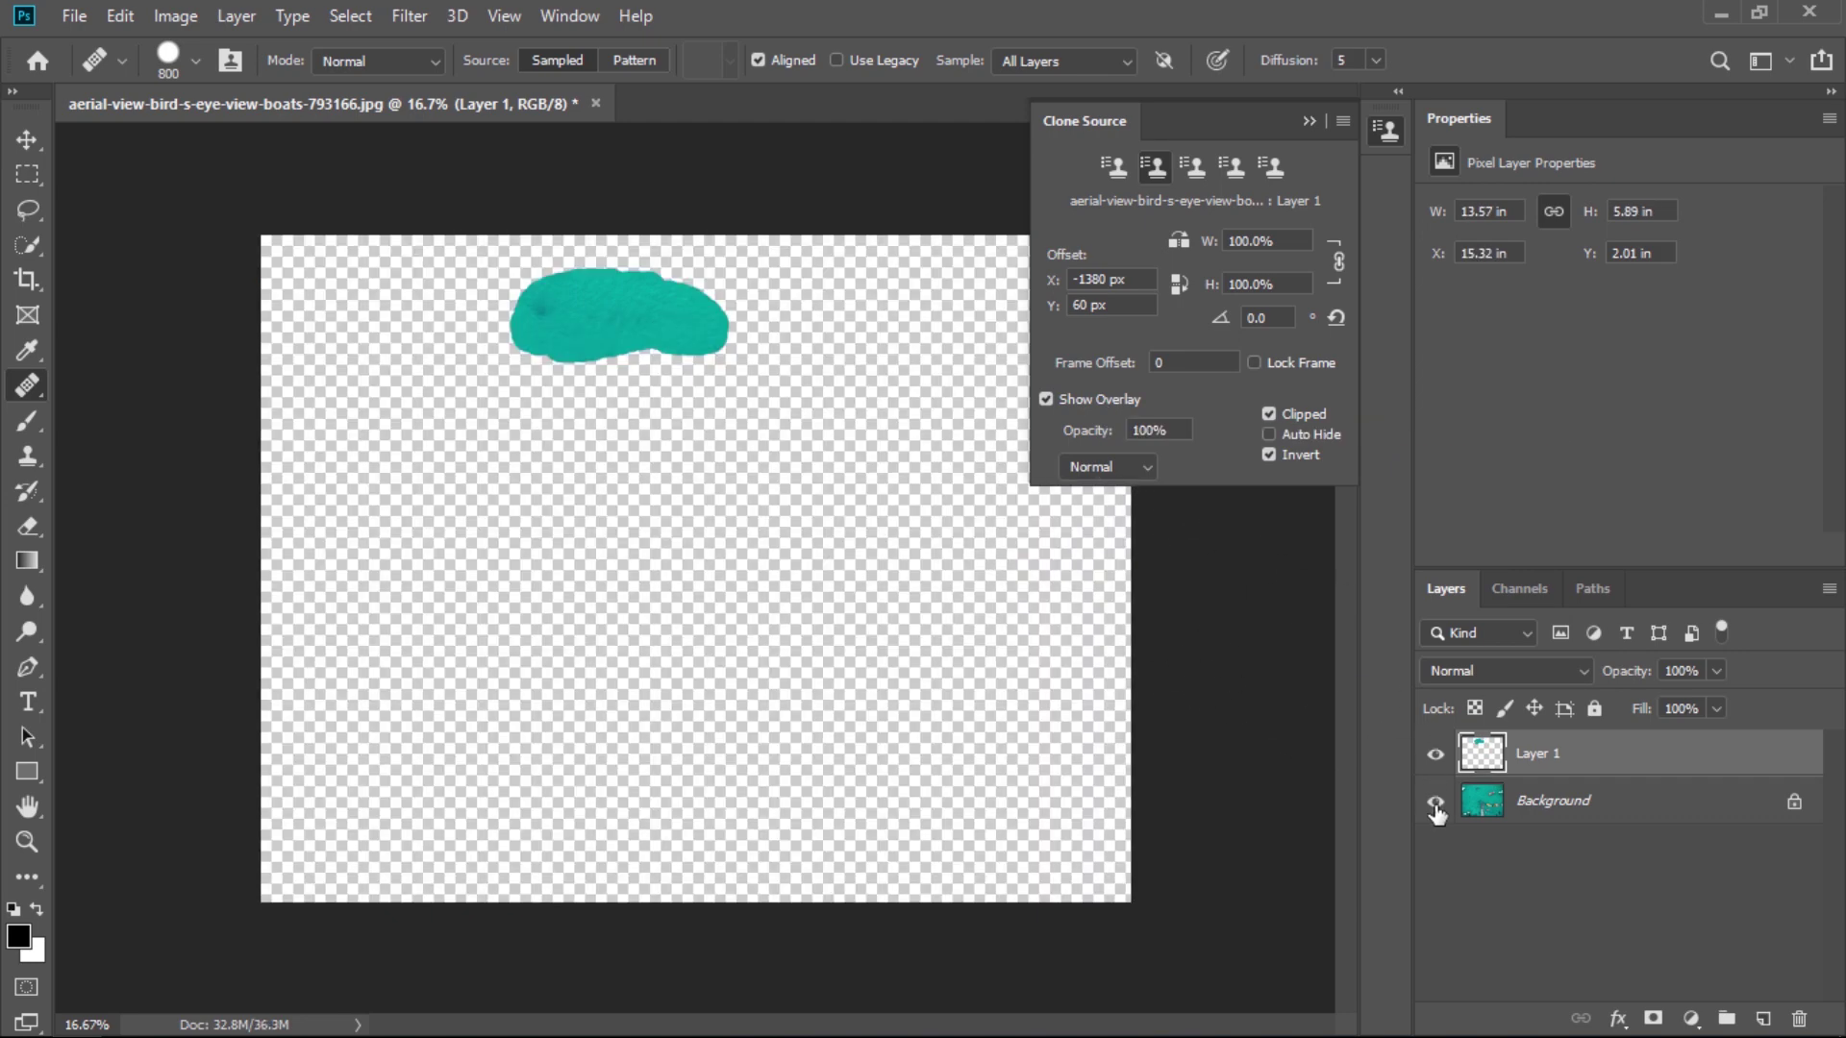
click(1434, 801)
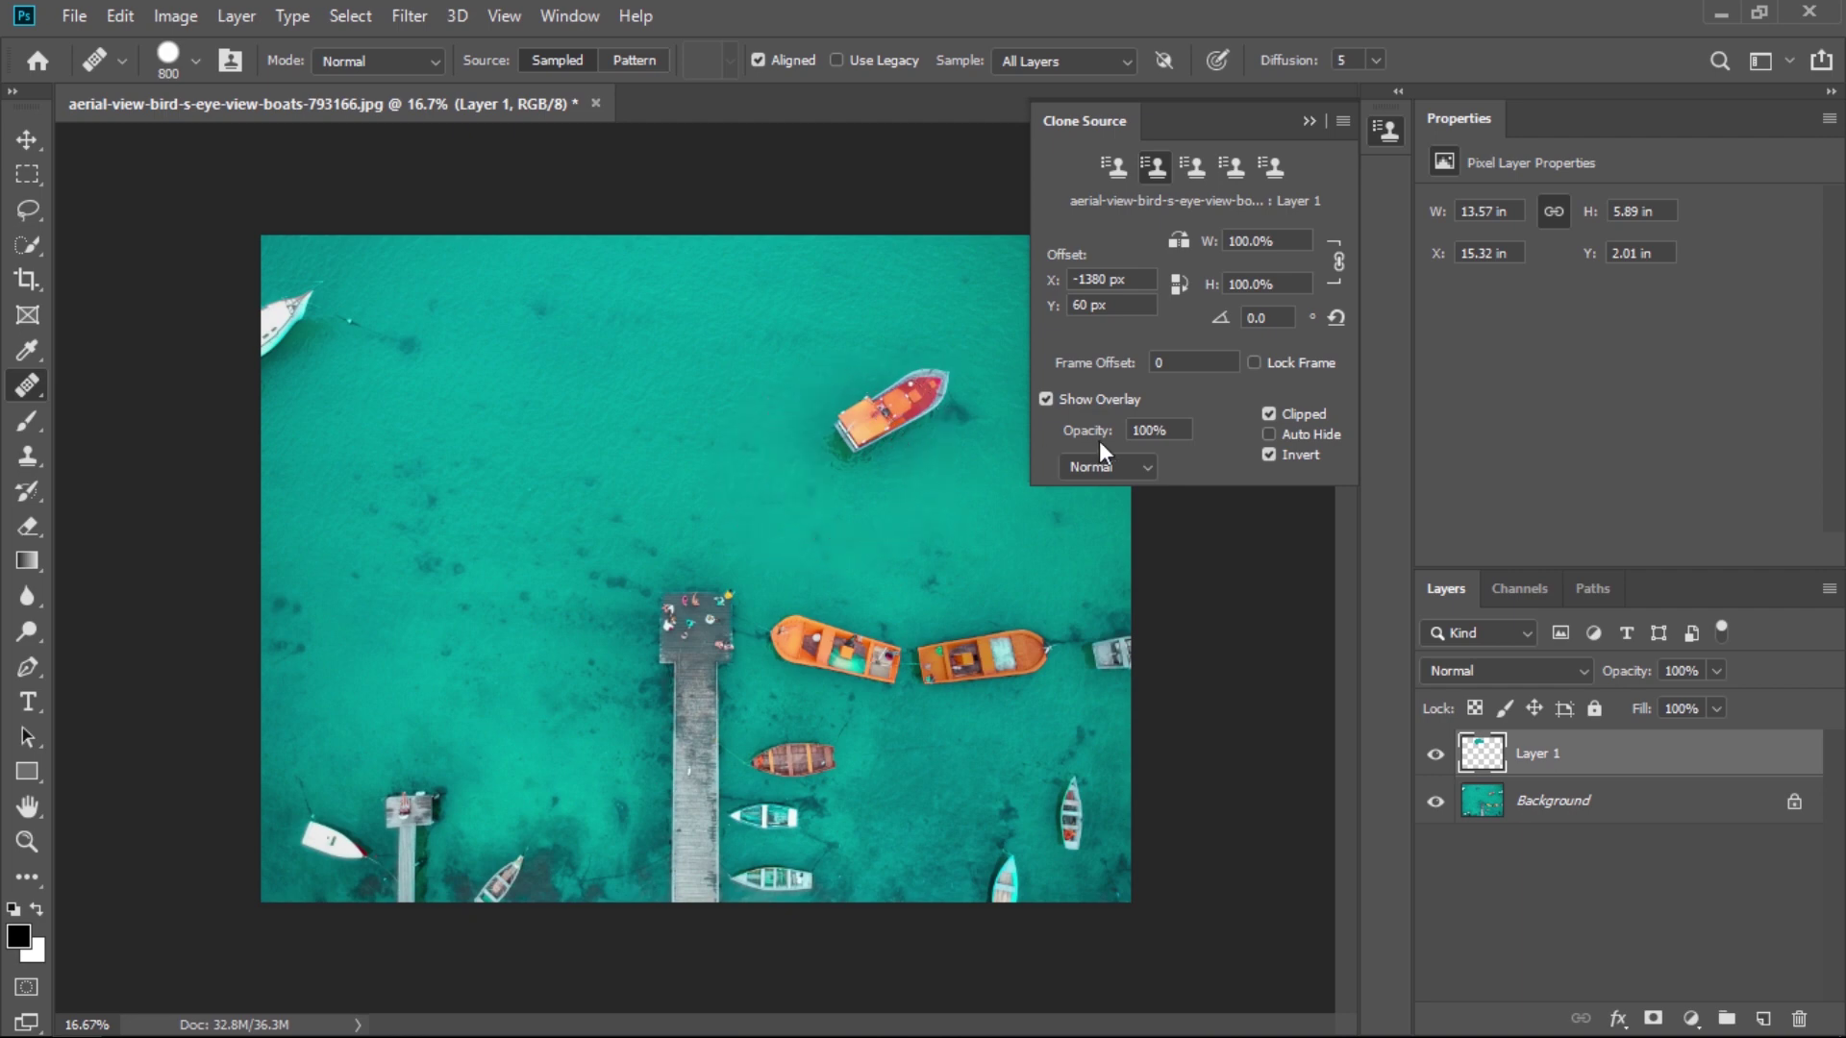
click(1305, 456)
- Collapse and close the Clone Source panel column to widen the workspace
click(1311, 120)
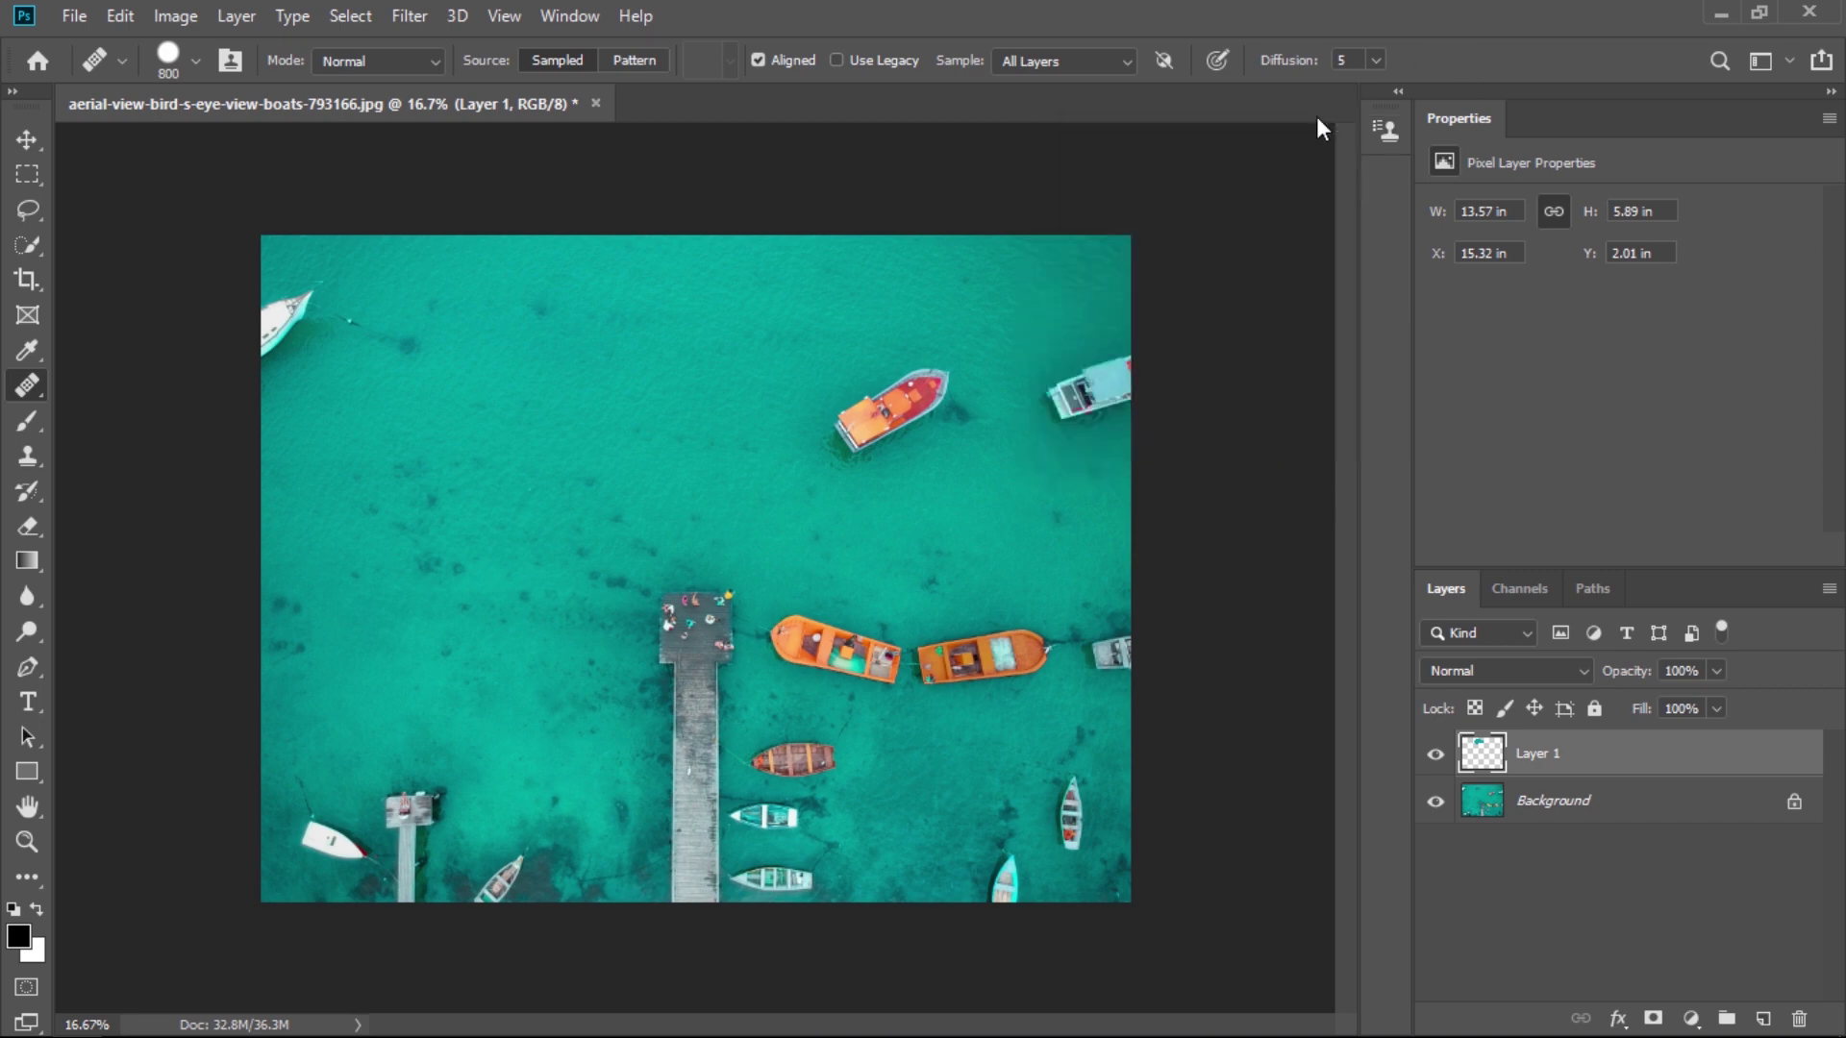
right_click(1371, 131)
click(1398, 147)
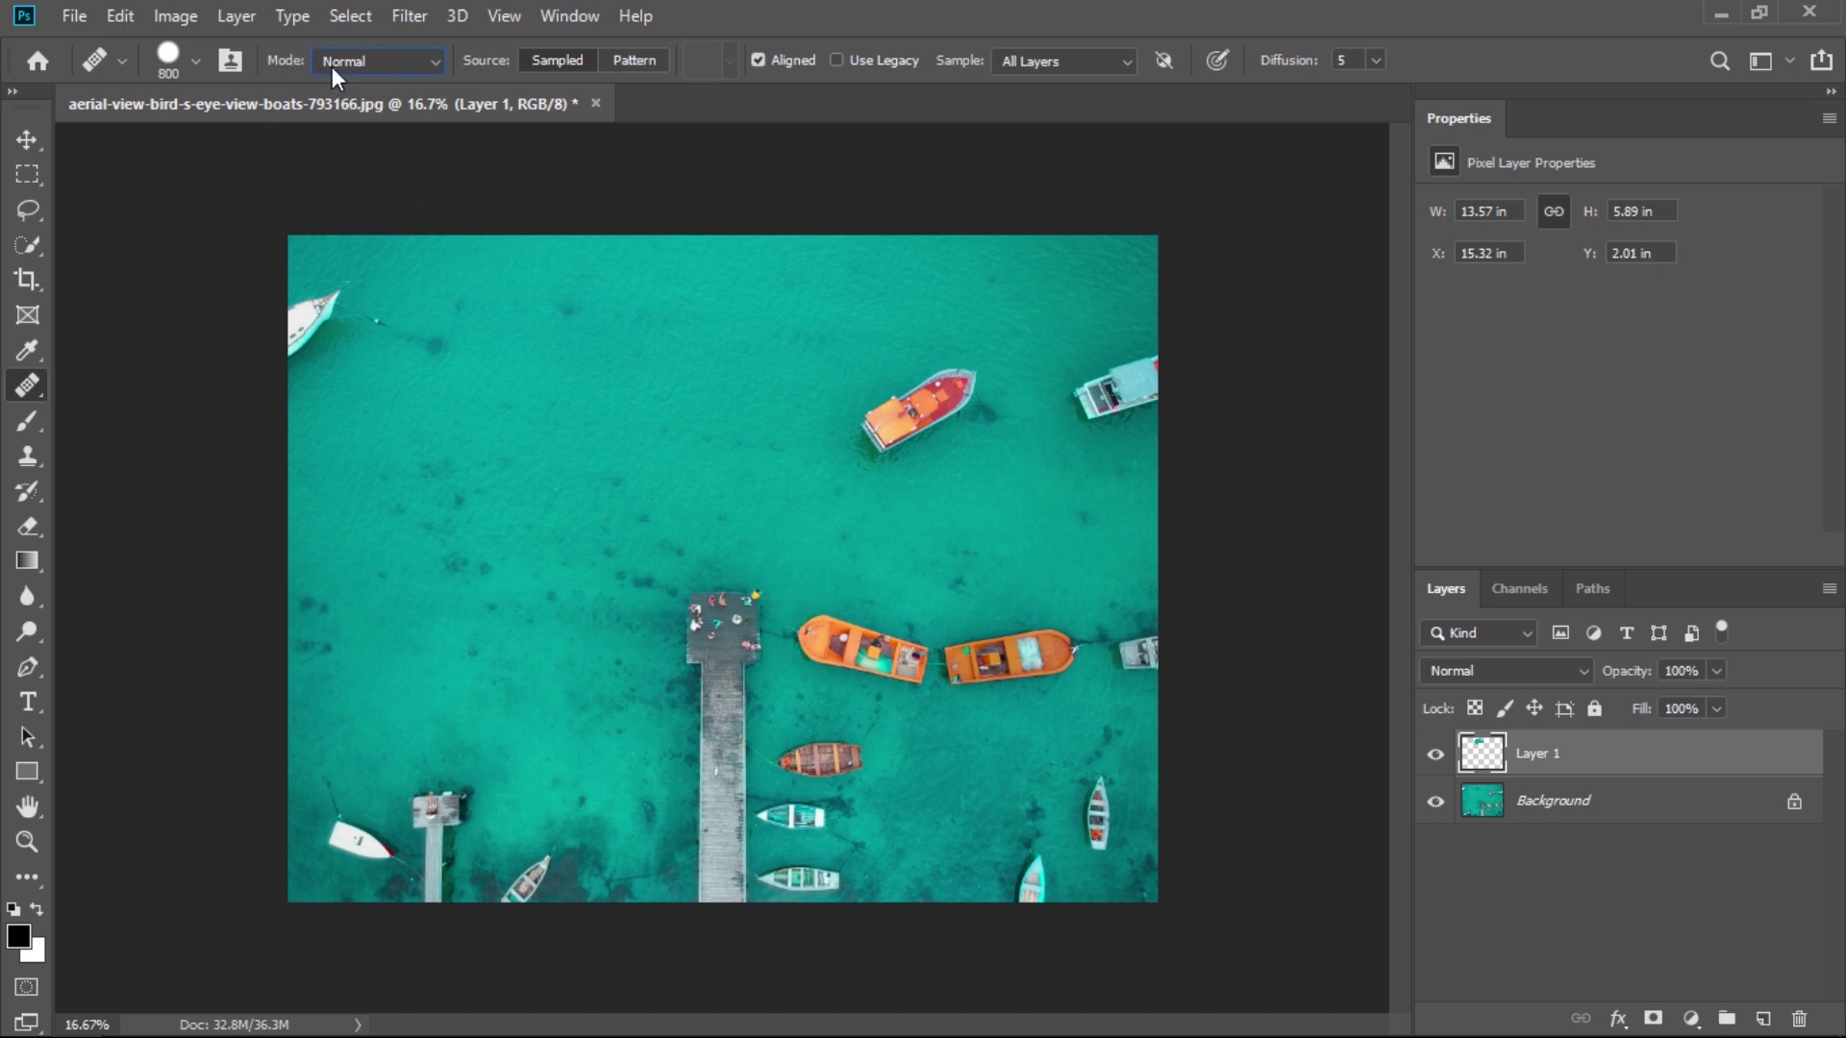
- Check the healing Mode list and keep it at Normal
click(423, 61)
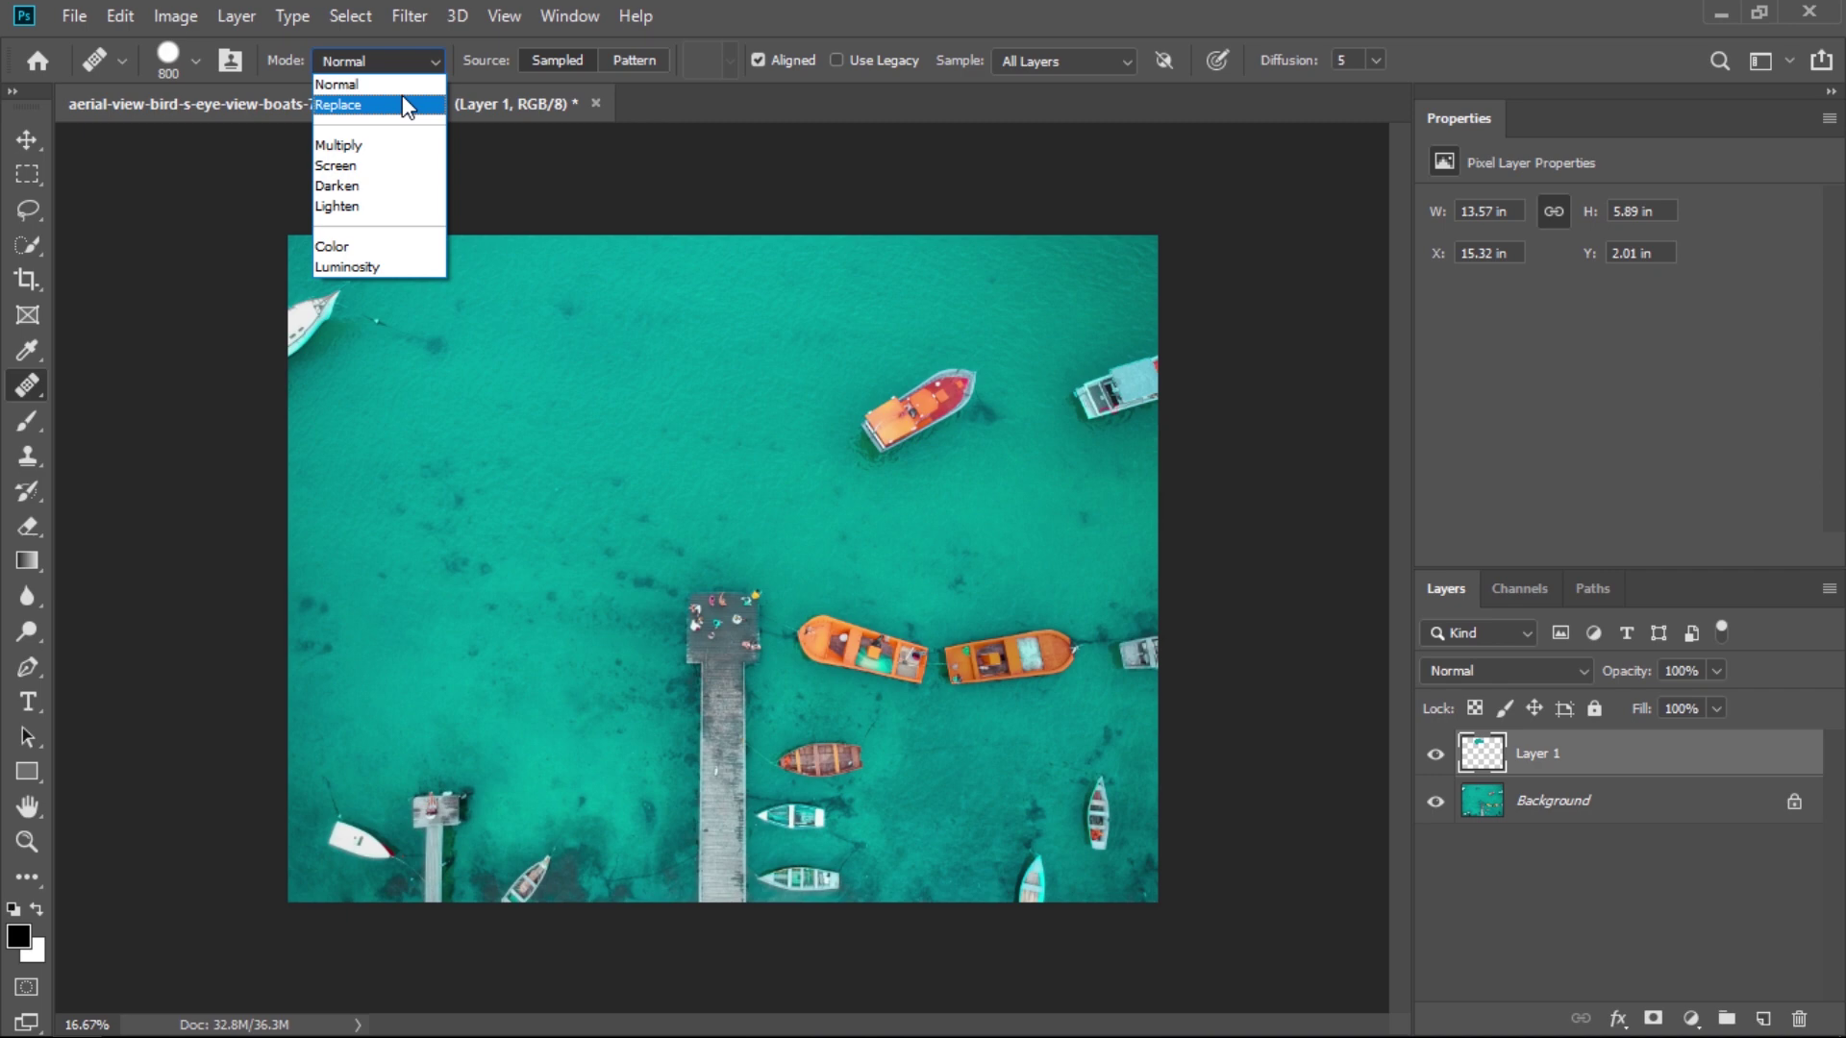
click(487, 44)
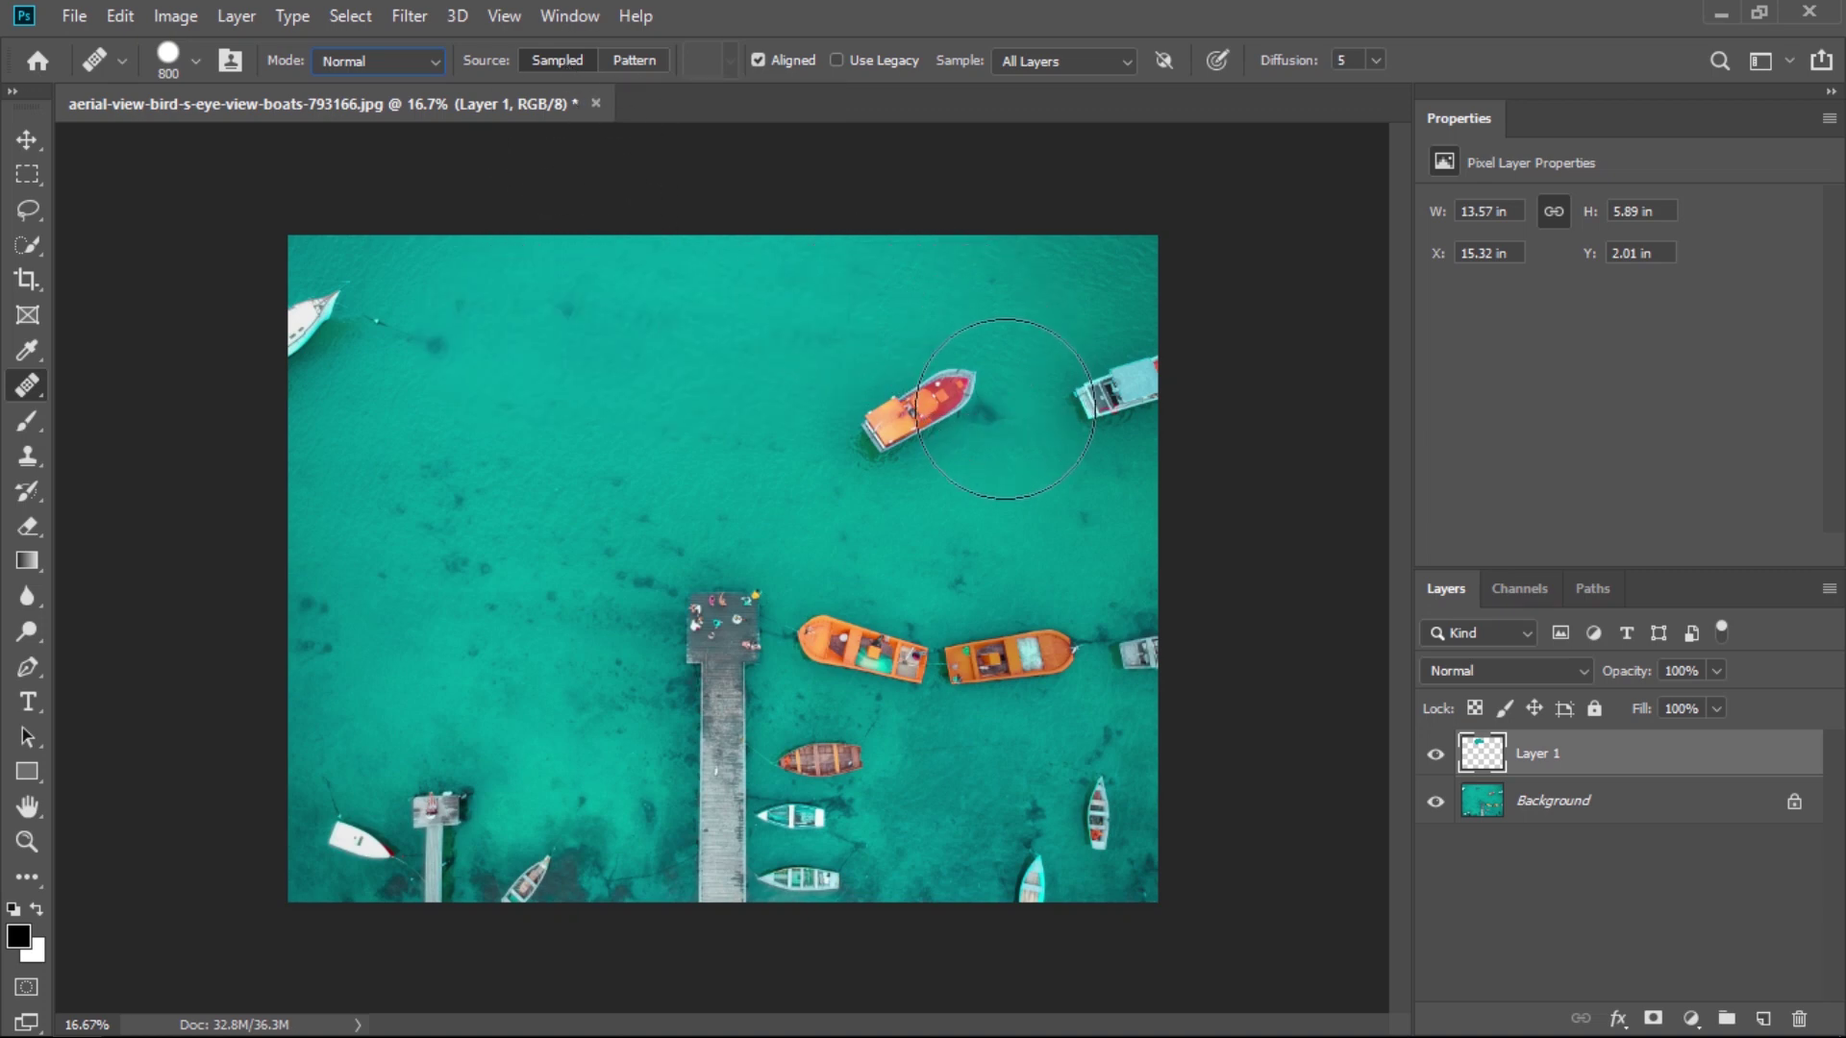
alt+click(961, 394)
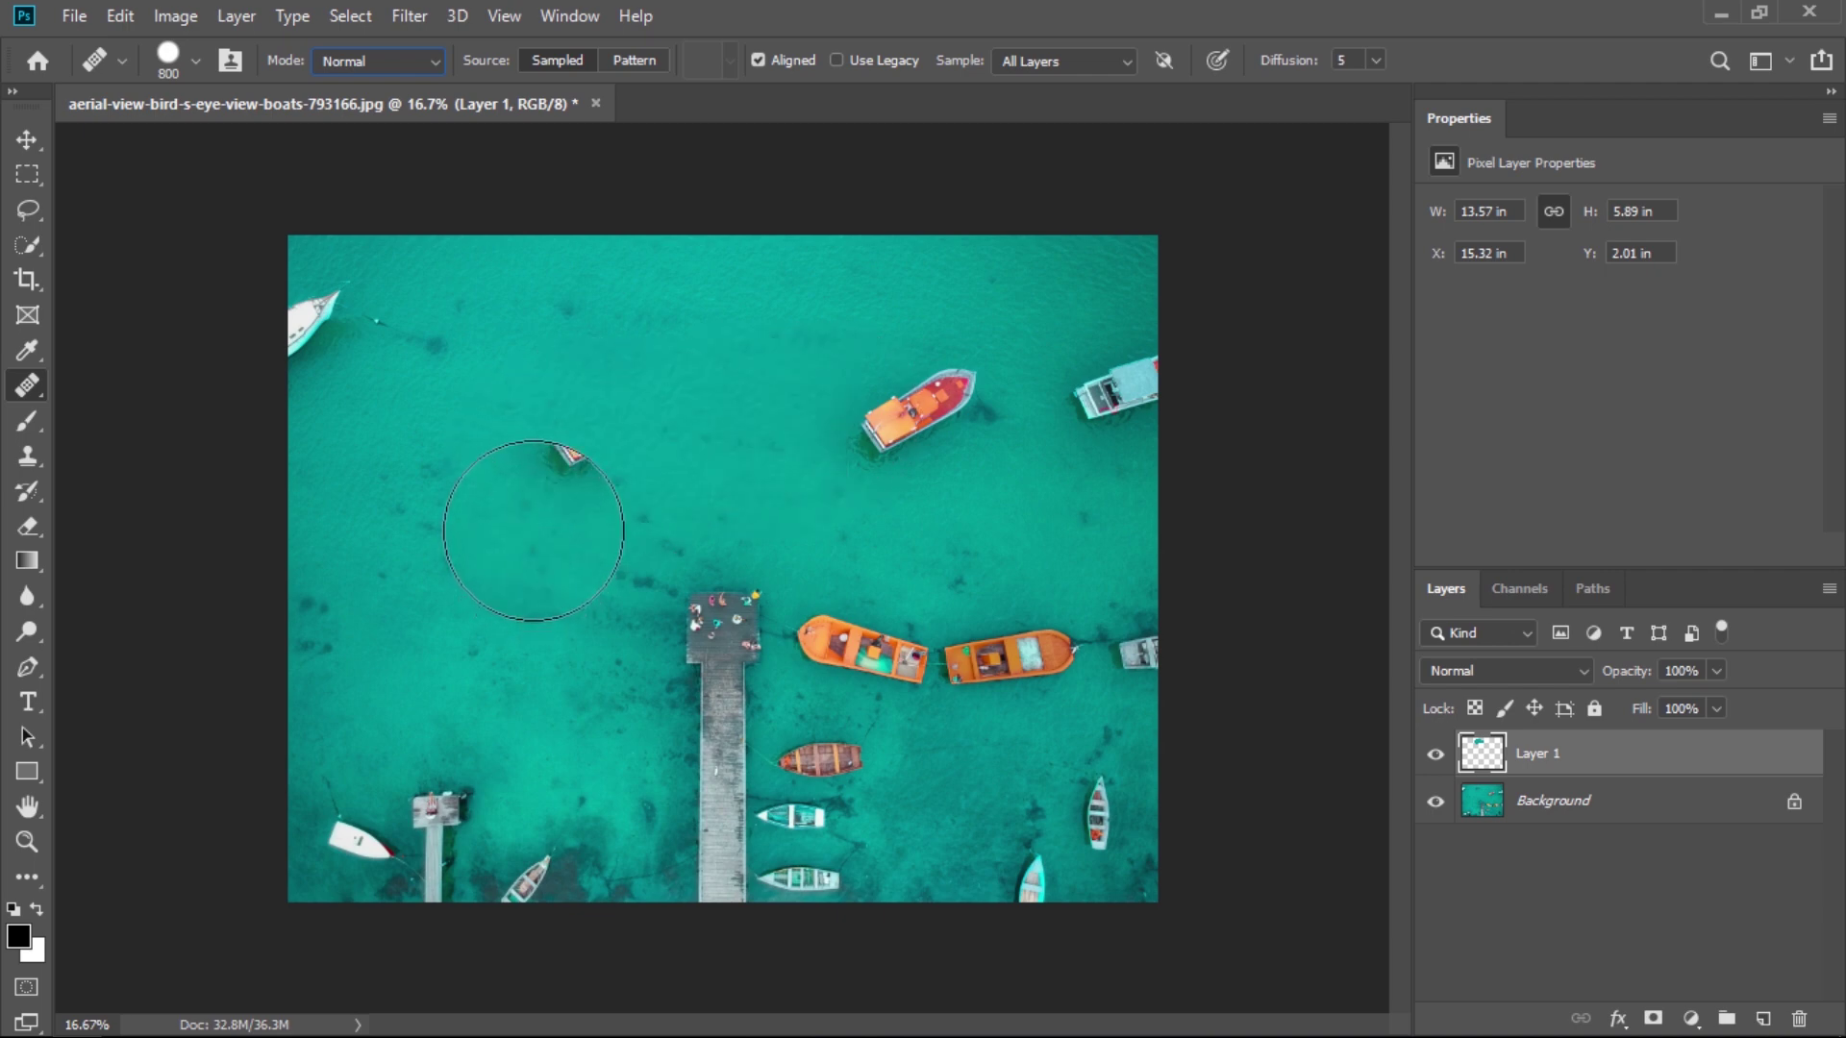
- Heal the concentric-squares pattern across the upper water, then show the Background layer again
click(636, 59)
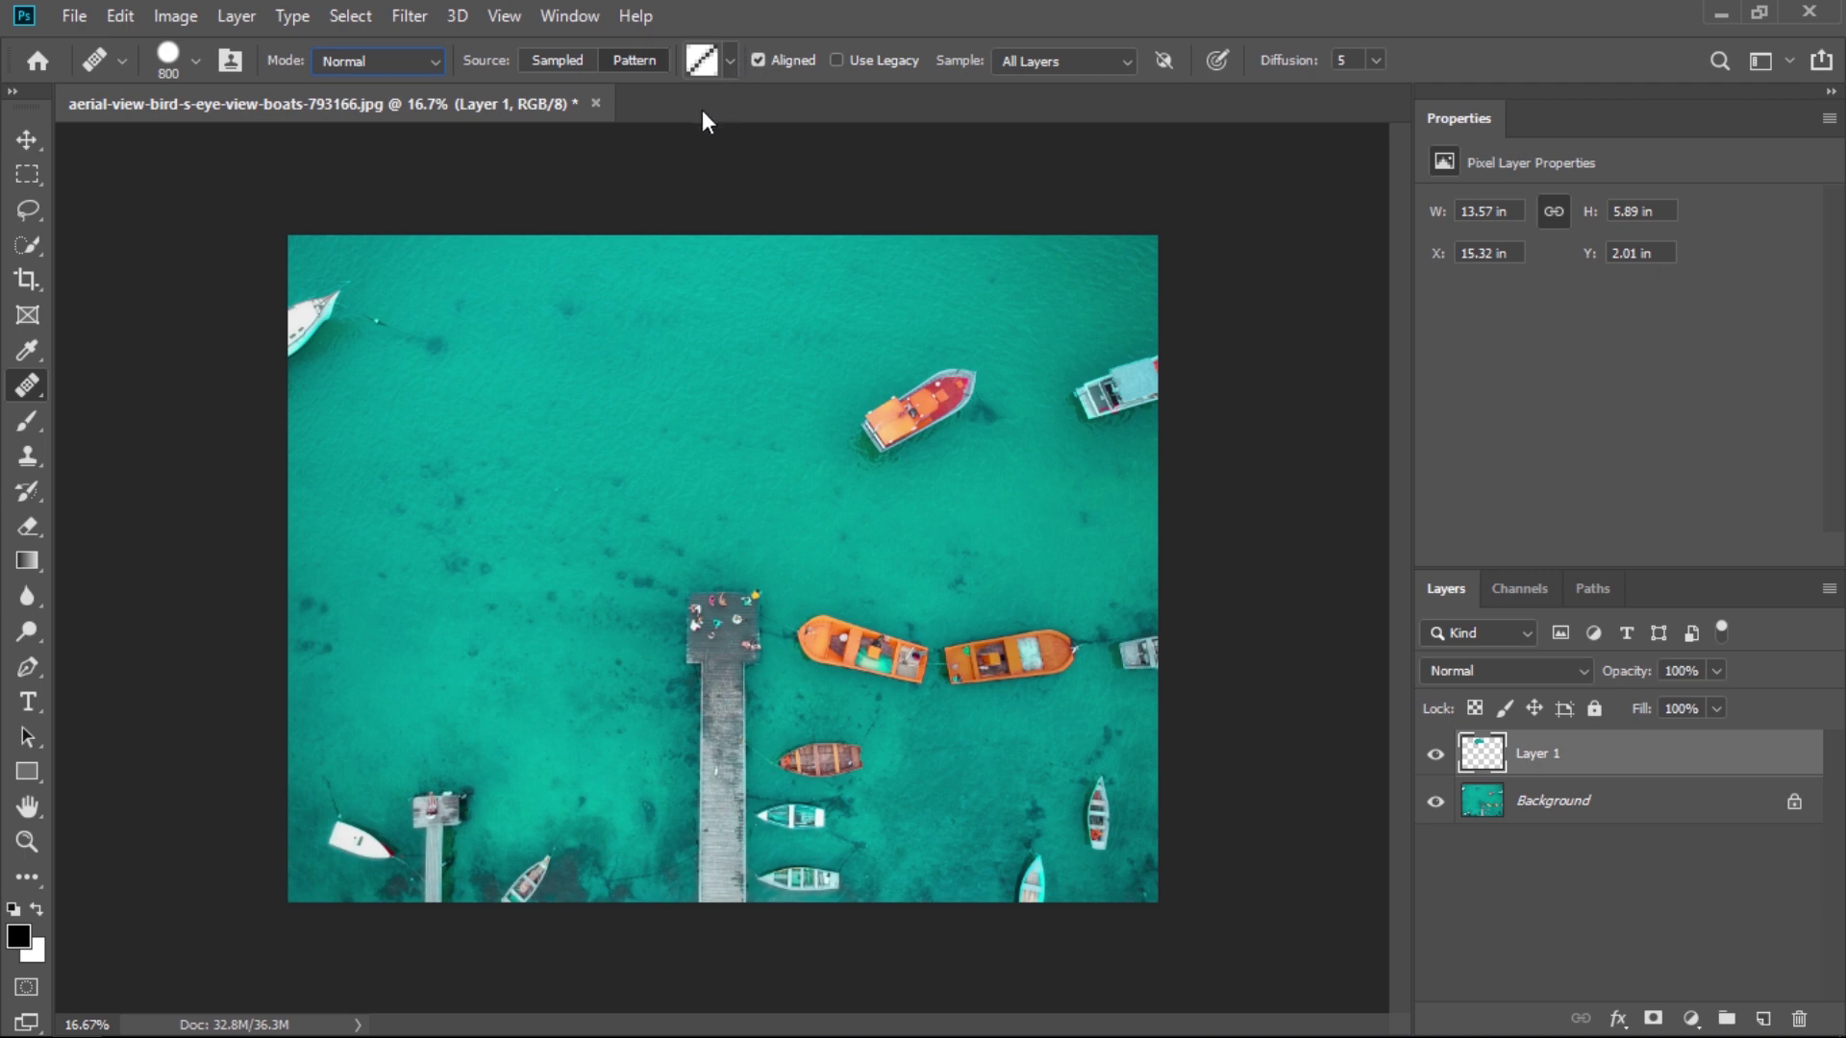
click(729, 61)
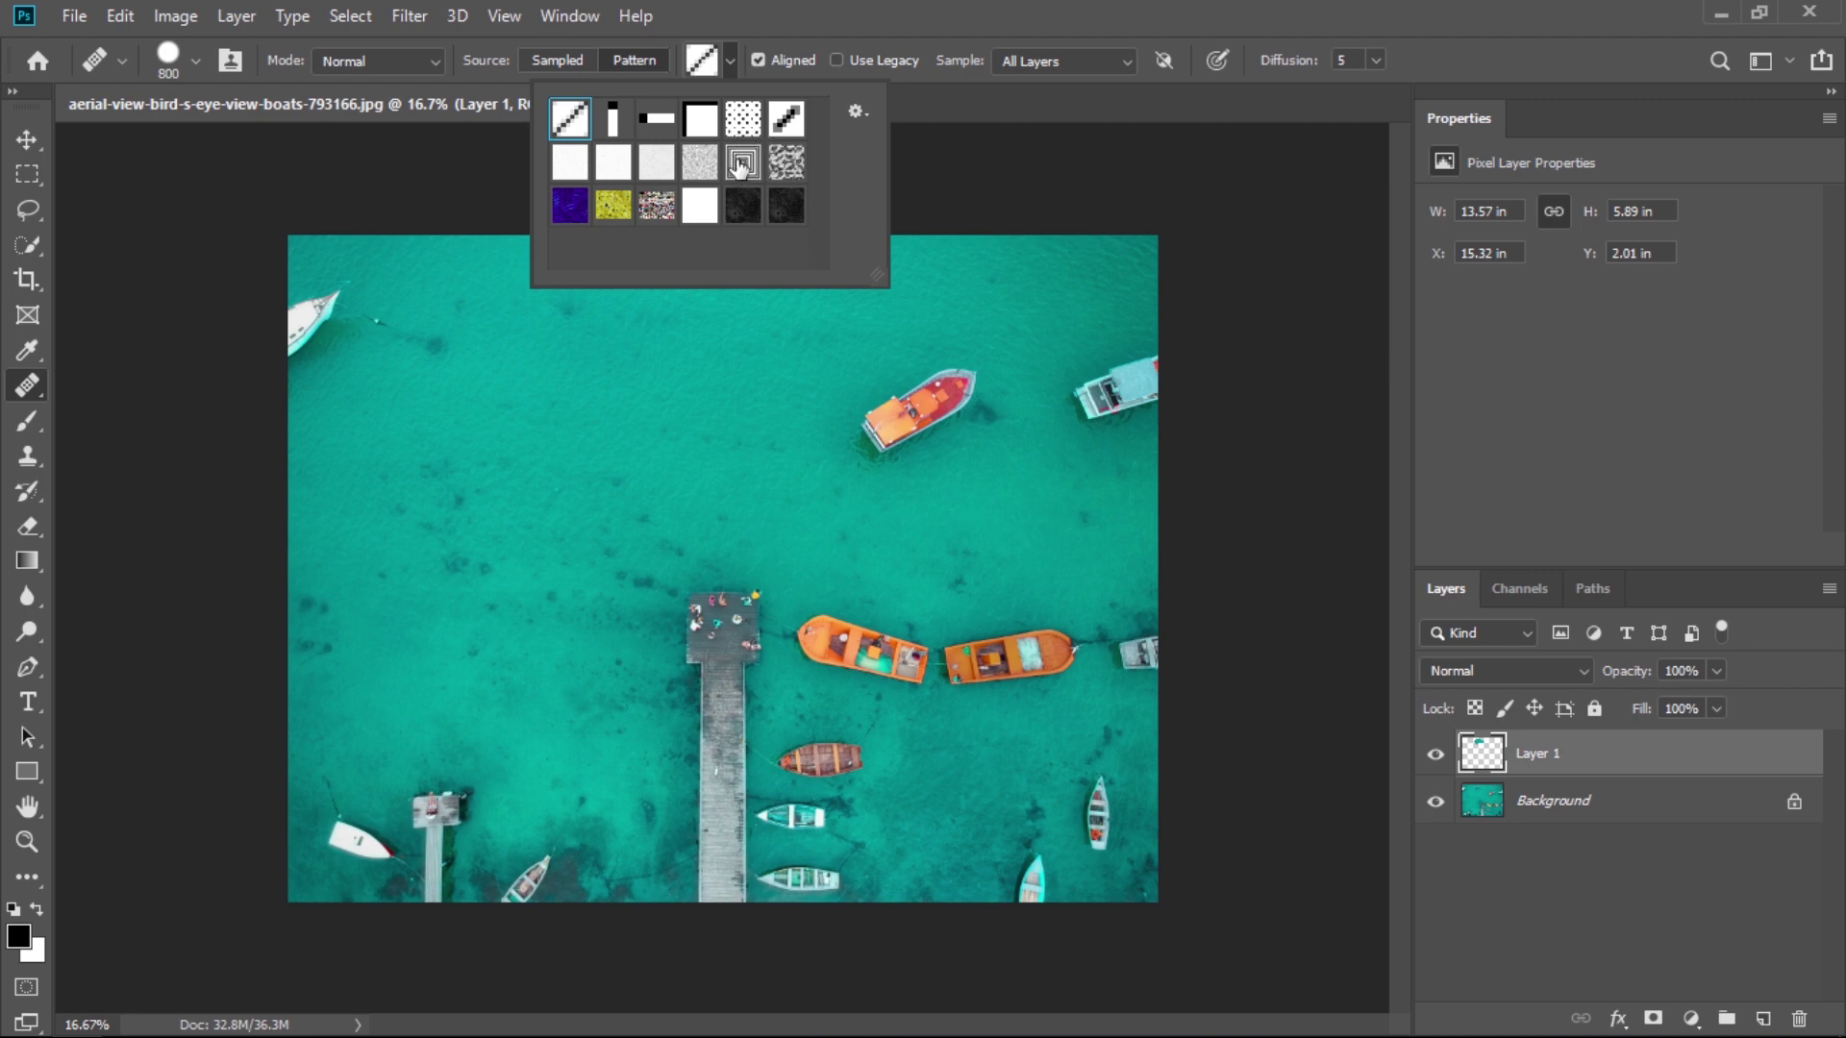
click(740, 164)
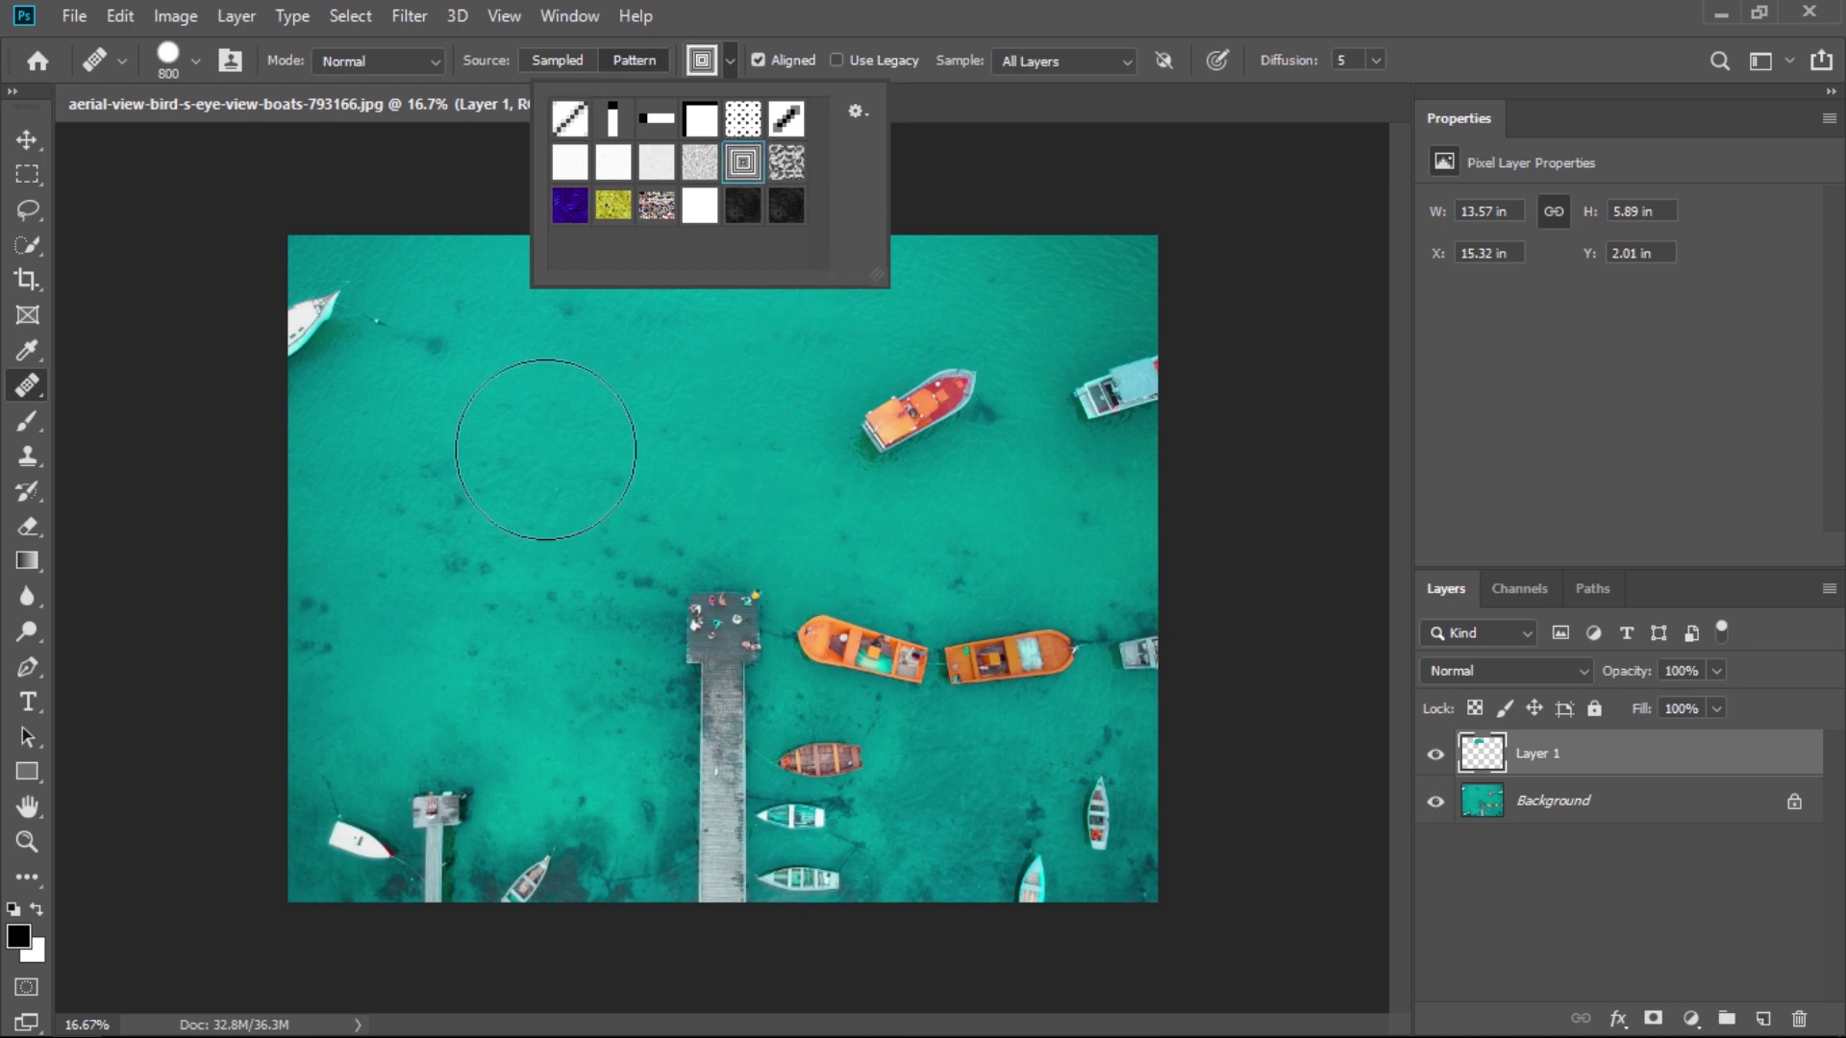
mouse_move(545, 449)
mouse_down()
mouse_move(557, 424)
mouse_move(680, 379)
mouse_move(557, 391)
mouse_move(616, 462)
mouse_move(711, 394)
mouse_move(673, 500)
mouse_move(969, 390)
mouse_move(928, 404)
mouse_move(1010, 404)
mouse_move(968, 391)
mouse_move(985, 420)
mouse_up()
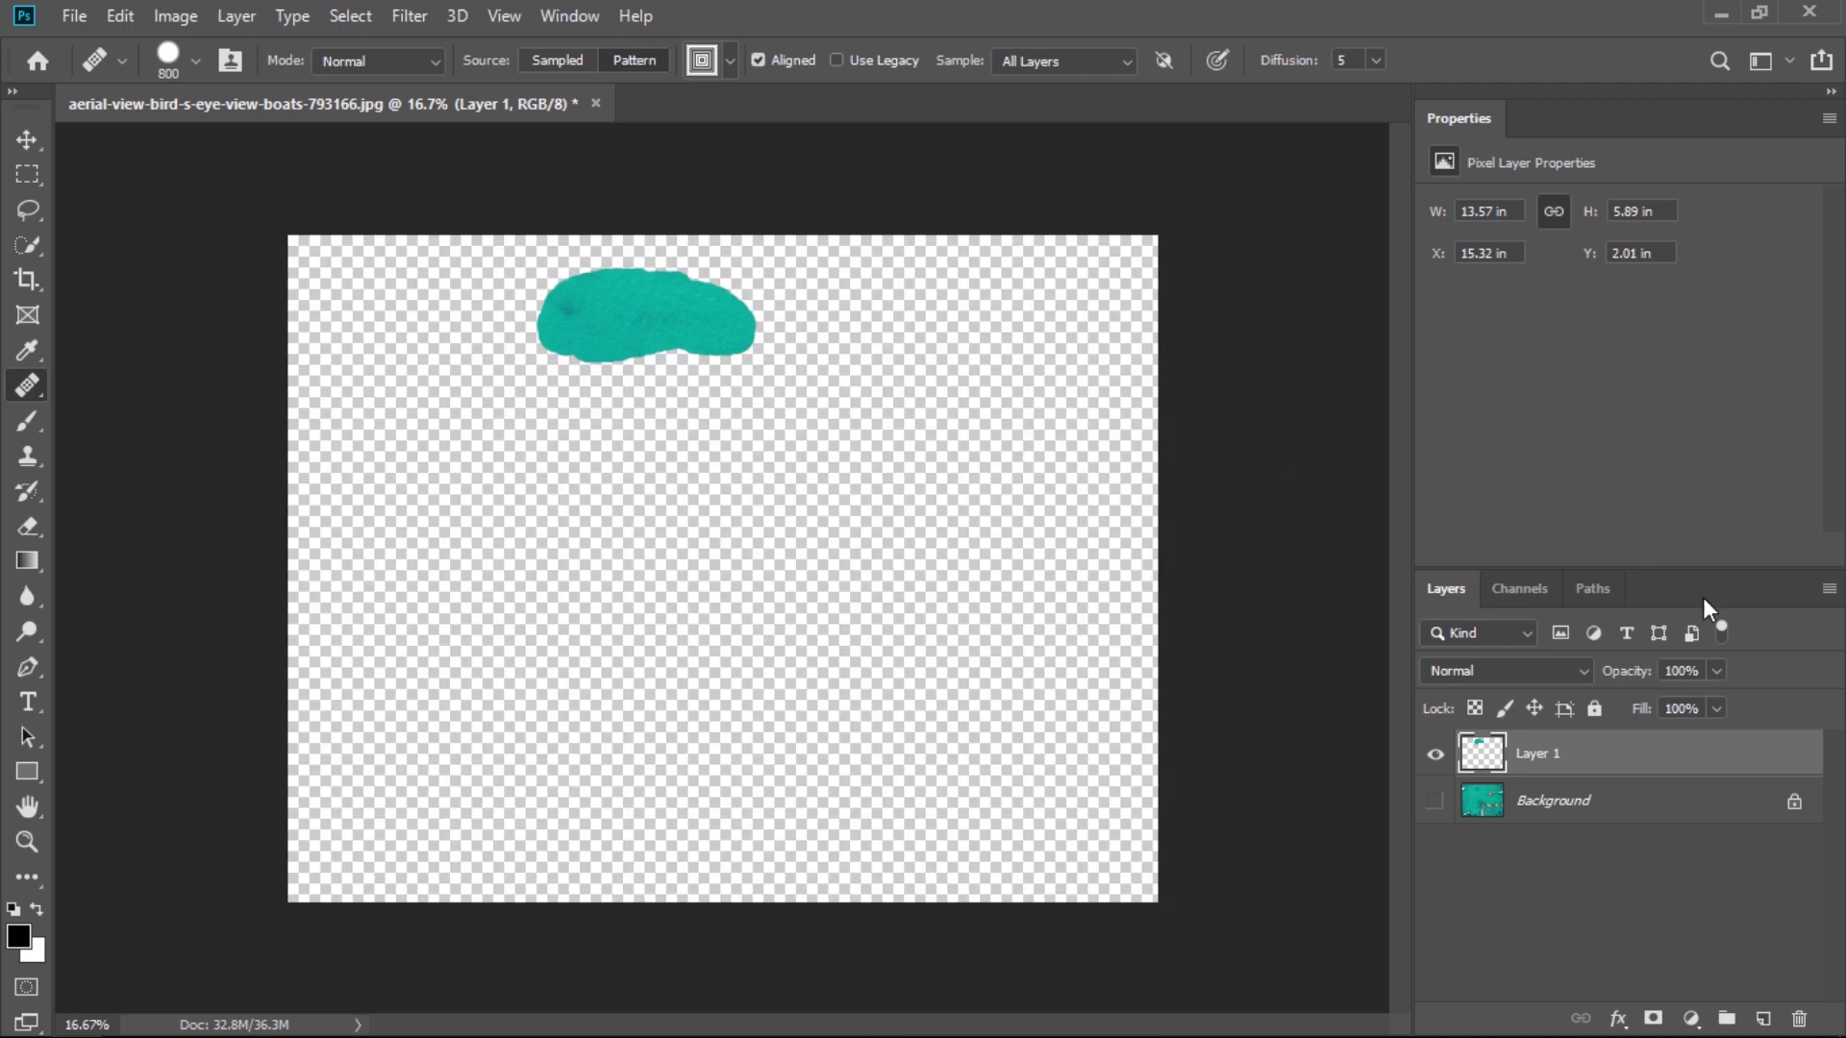
click(1435, 800)
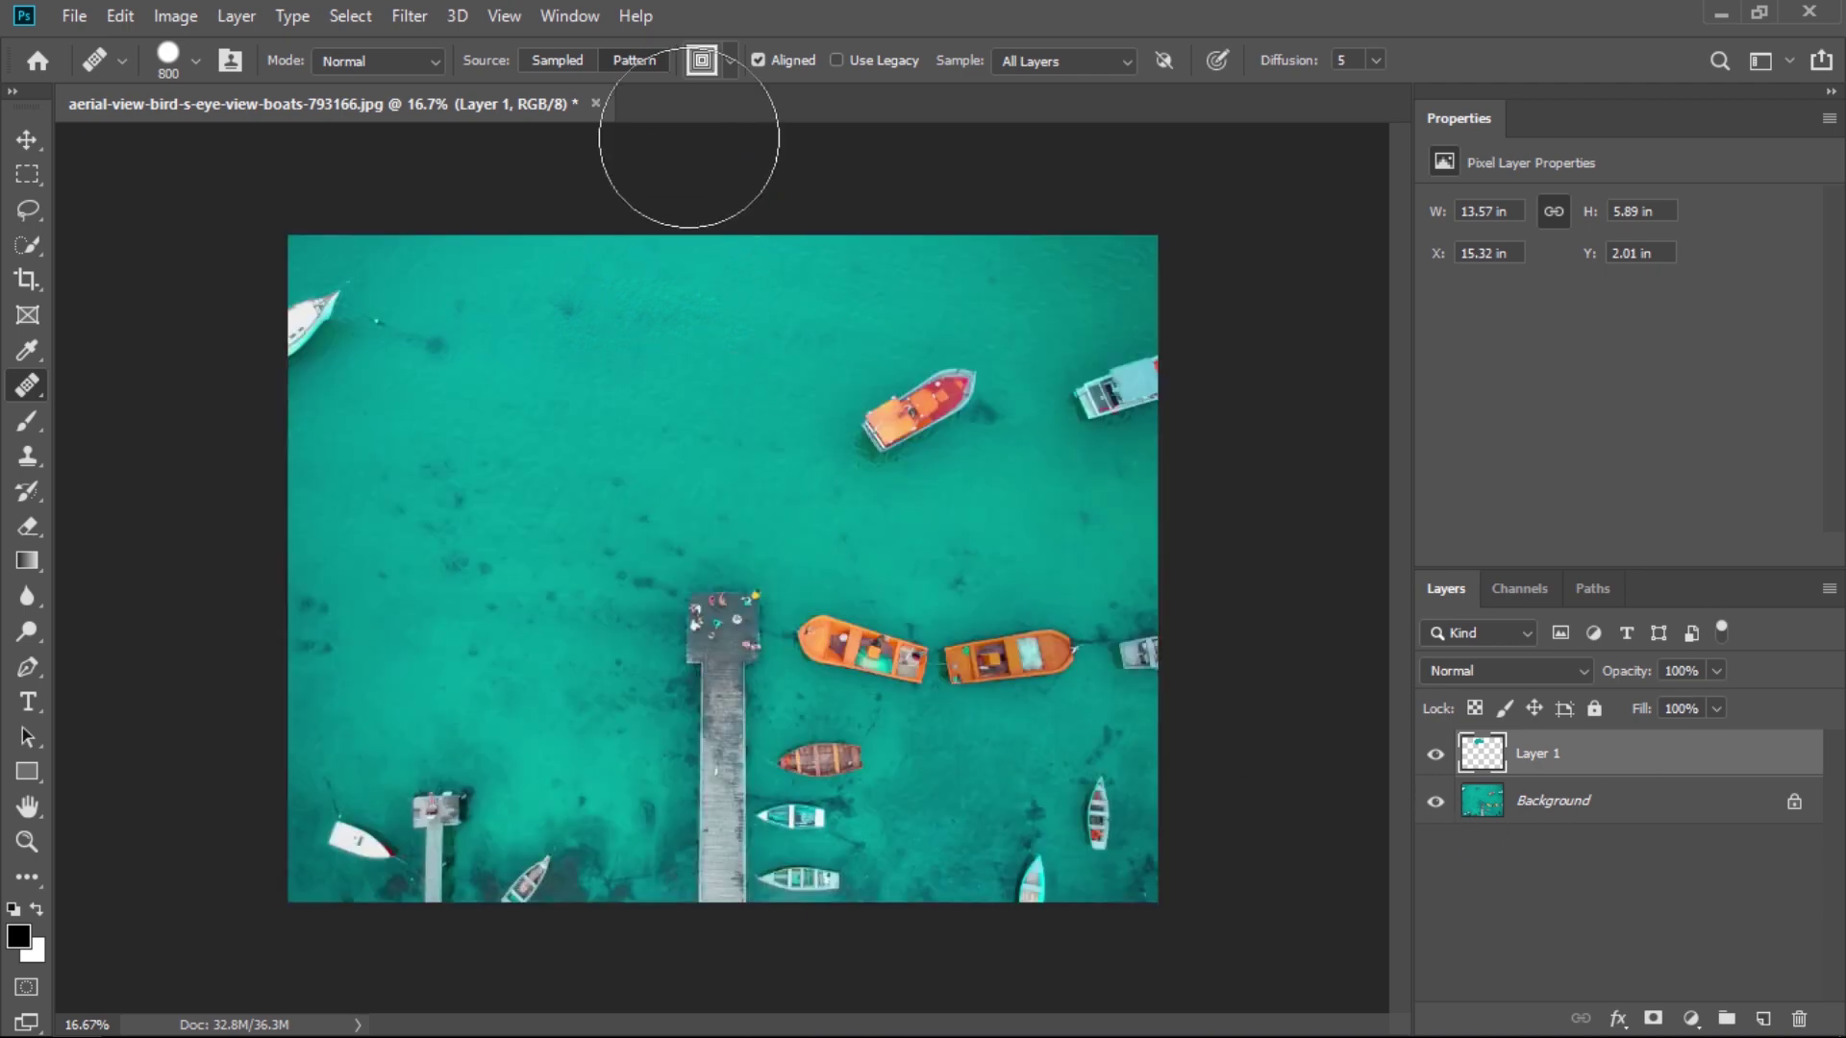
- Return to Sampled, shrink the brush to 250 px, paint two trial boat copies, then undo both
click(554, 59)
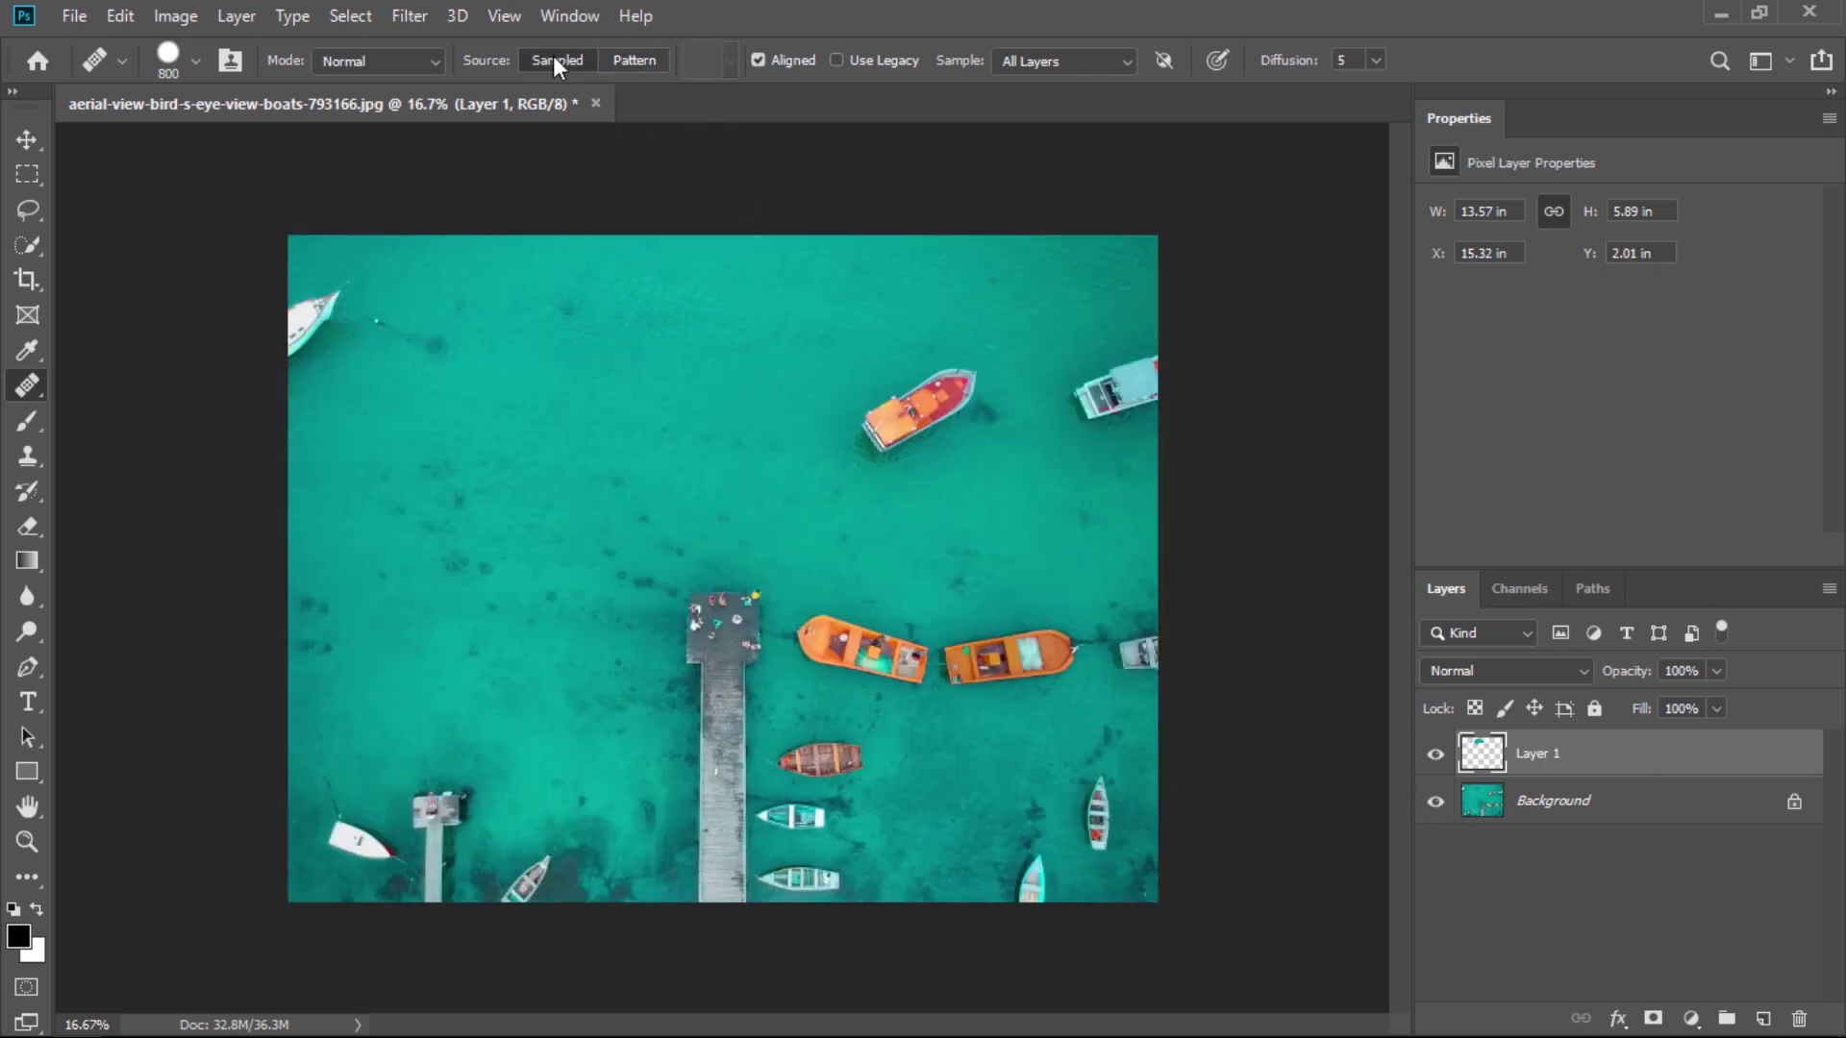
key(bracketleft)
key(bracketleft)
key(bracketleft)
alt+click(918, 412)
mouse_move(645, 343)
mouse_down()
mouse_move(665, 325)
mouse_move(581, 360)
mouse_move(622, 399)
mouse_move(608, 434)
mouse_up()
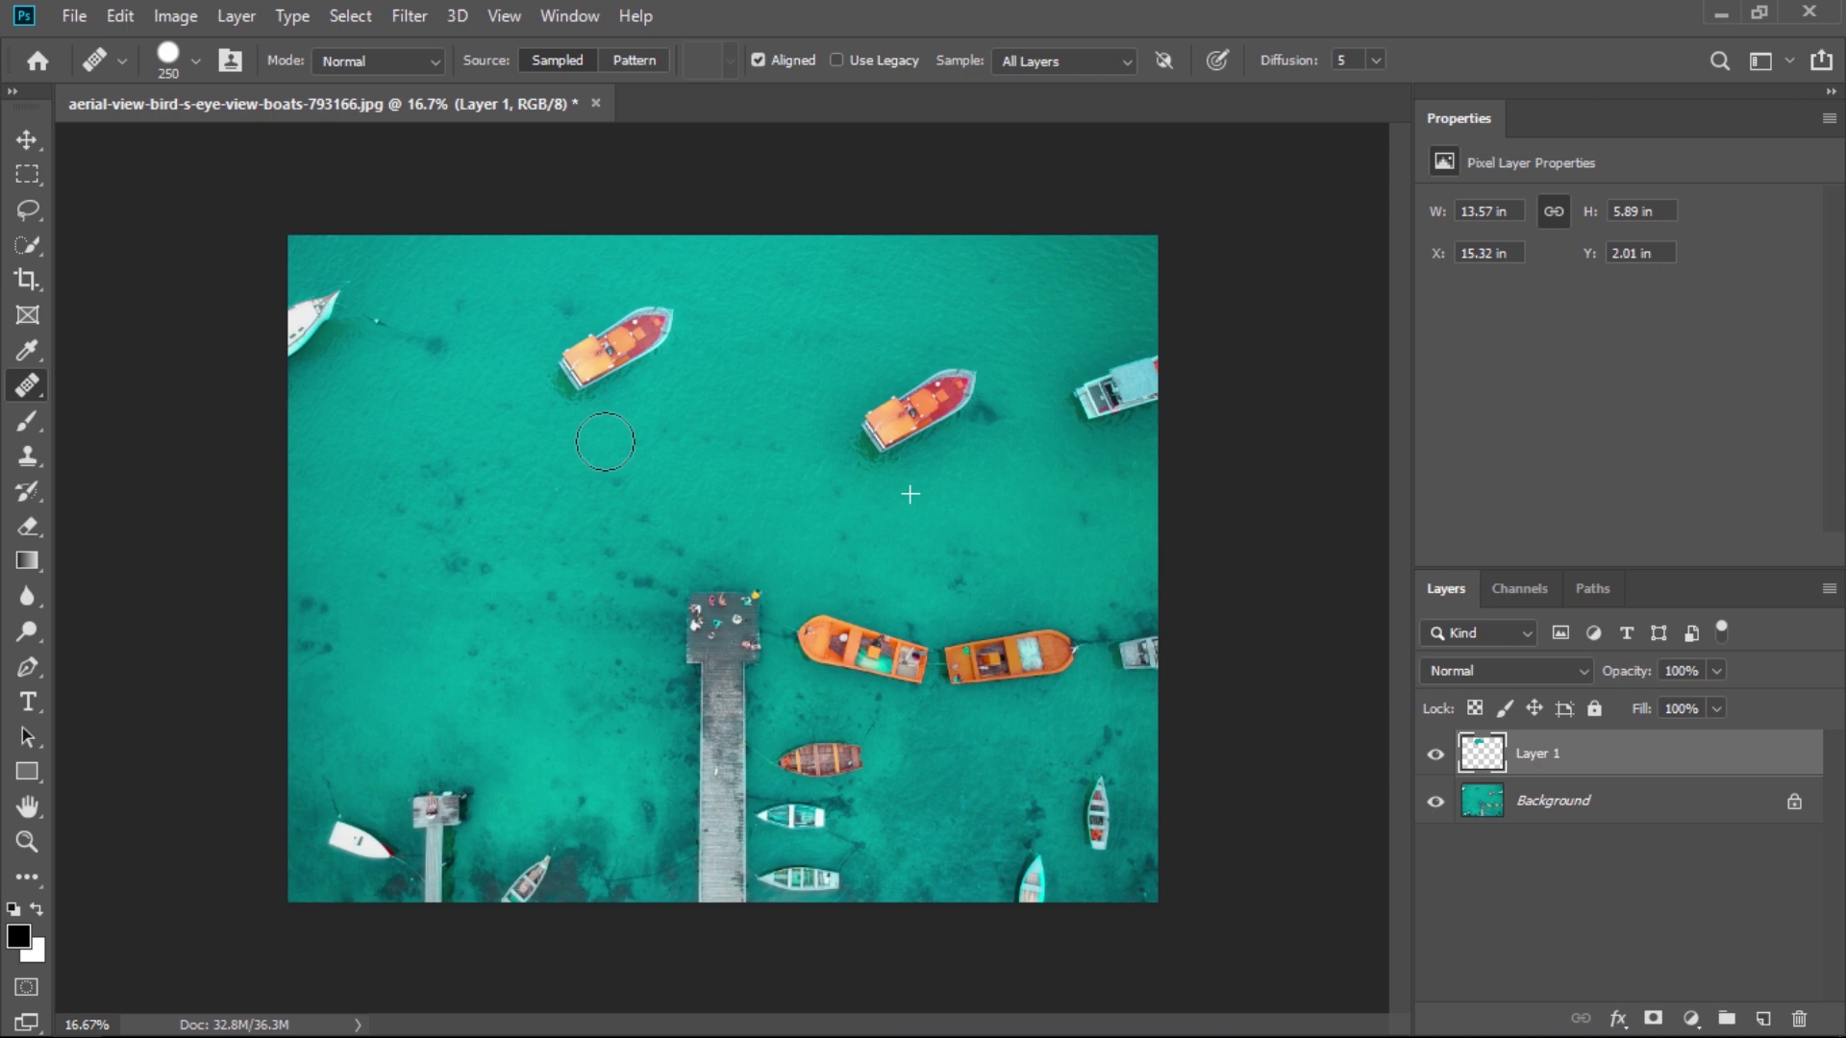
mouse_move(605, 442)
mouse_down()
mouse_move(671, 440)
mouse_move(774, 334)
mouse_move(856, 337)
mouse_move(784, 353)
mouse_up()
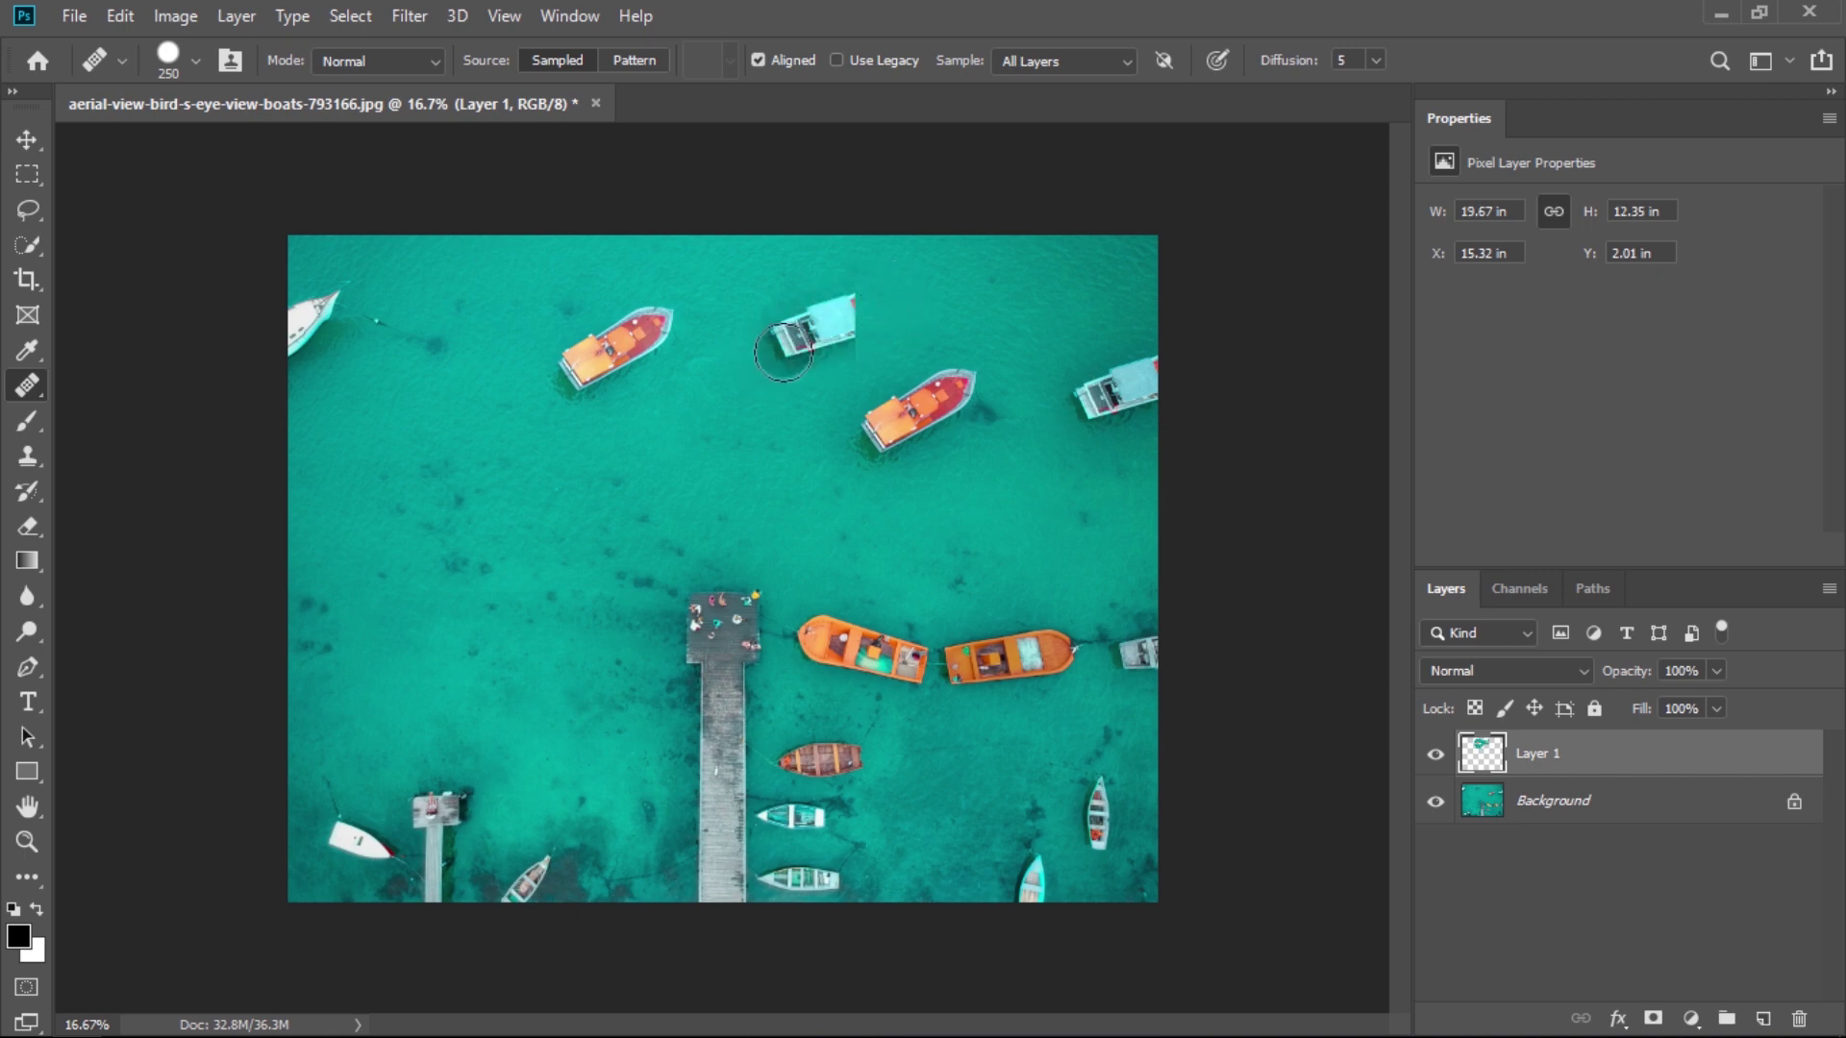
key(ctrl+z)
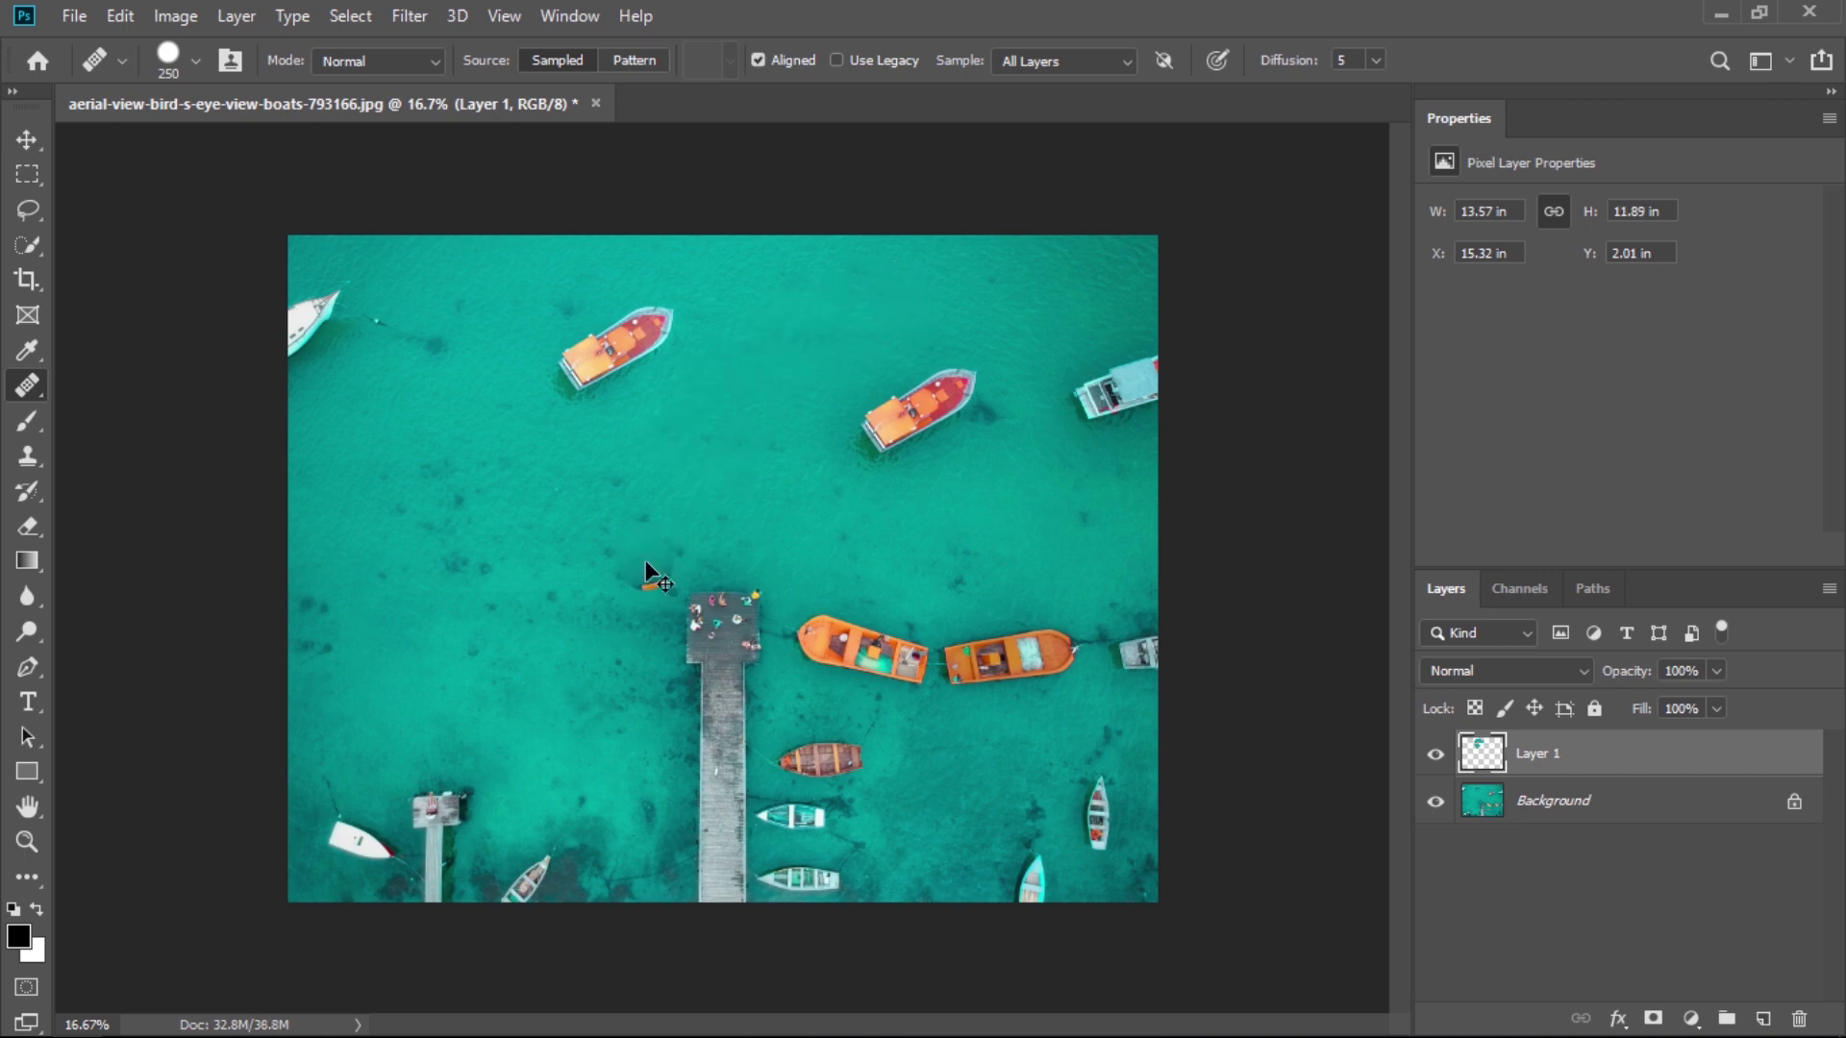
key(ctrl+z)
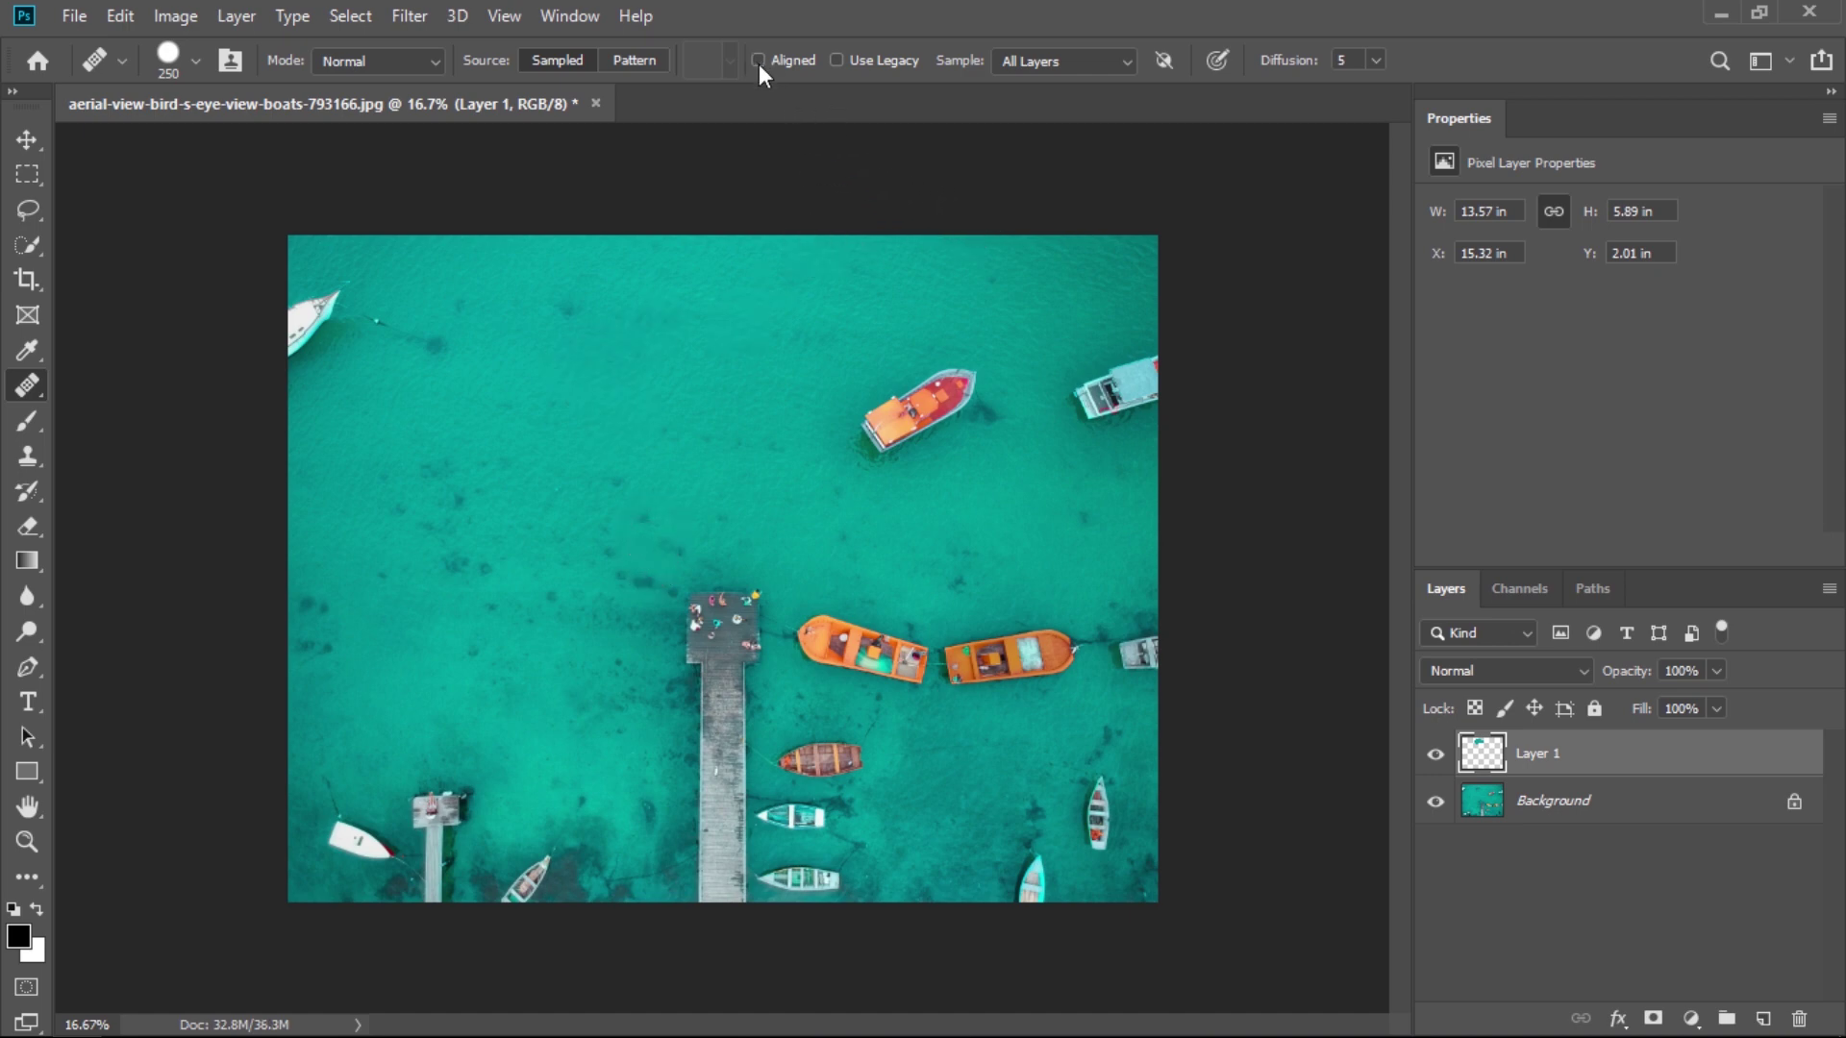
- Sample the red-orange boat and paint copies across the upper-left water and beside the original
alt+click(920, 404)
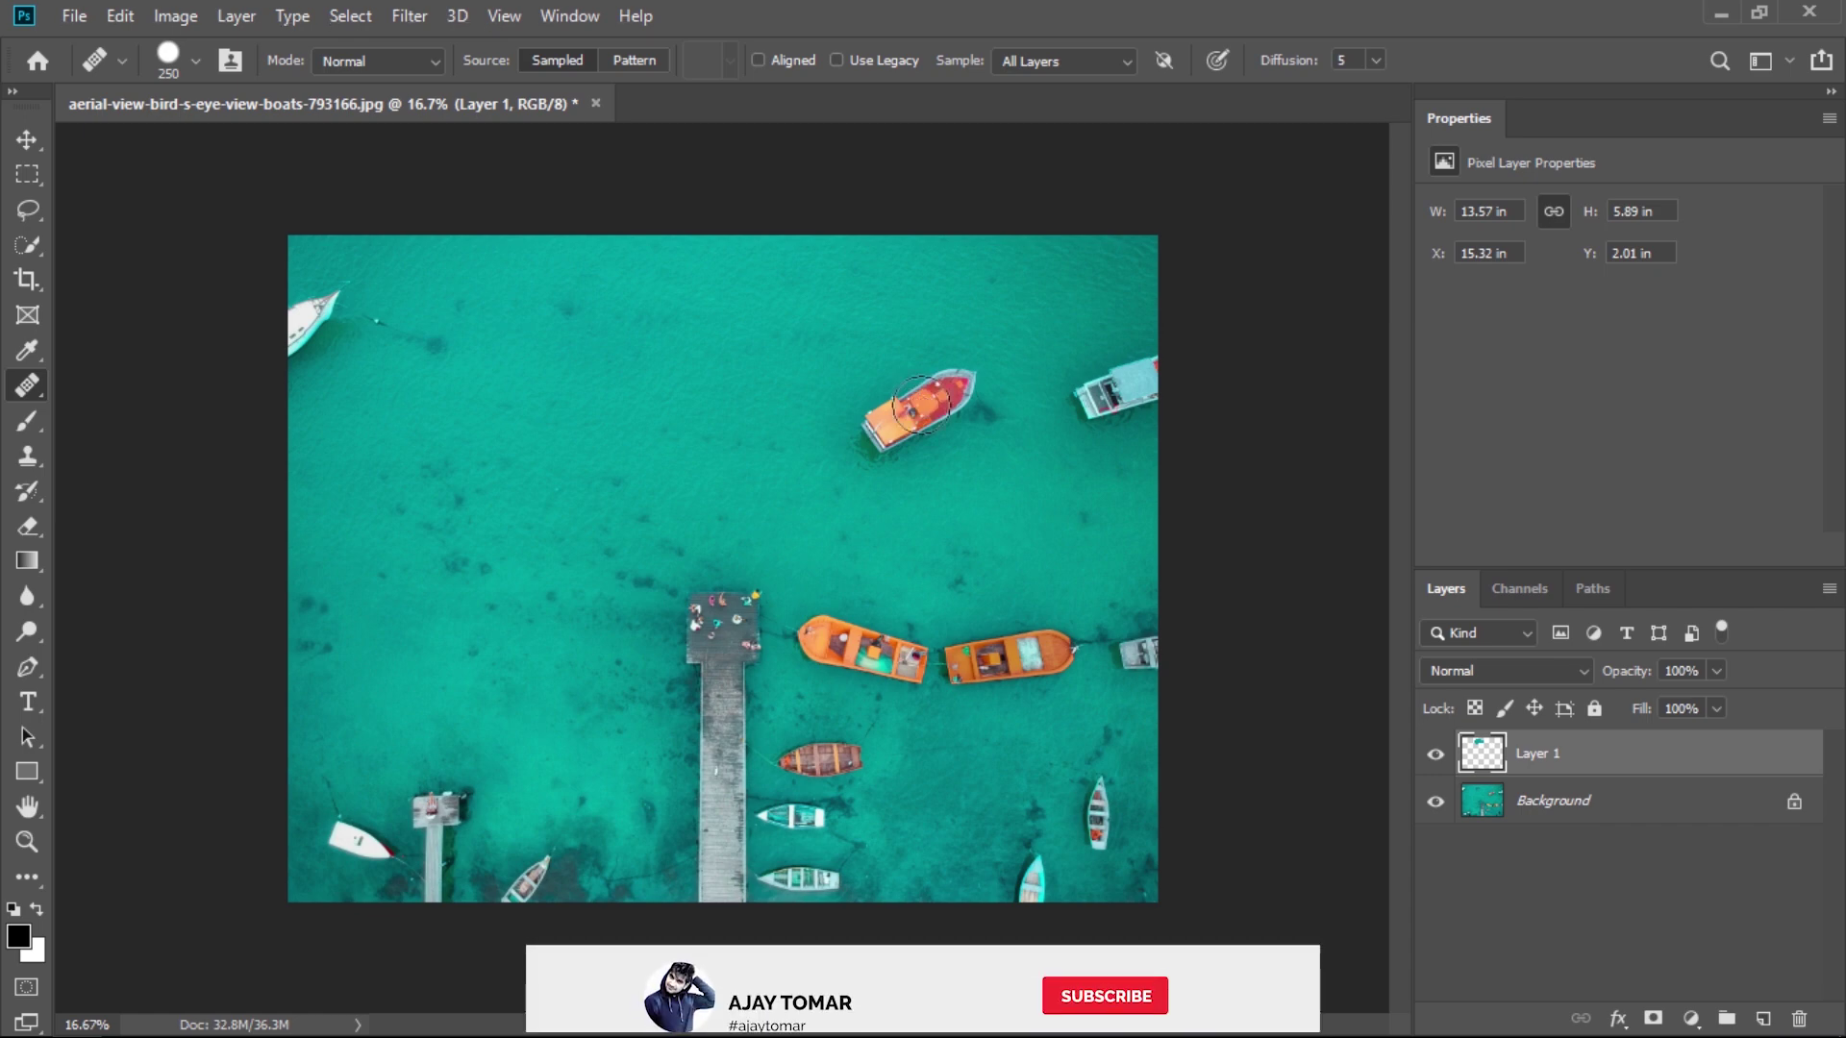
mouse_move(635, 354)
mouse_down()
mouse_move(670, 348)
mouse_move(616, 370)
mouse_up()
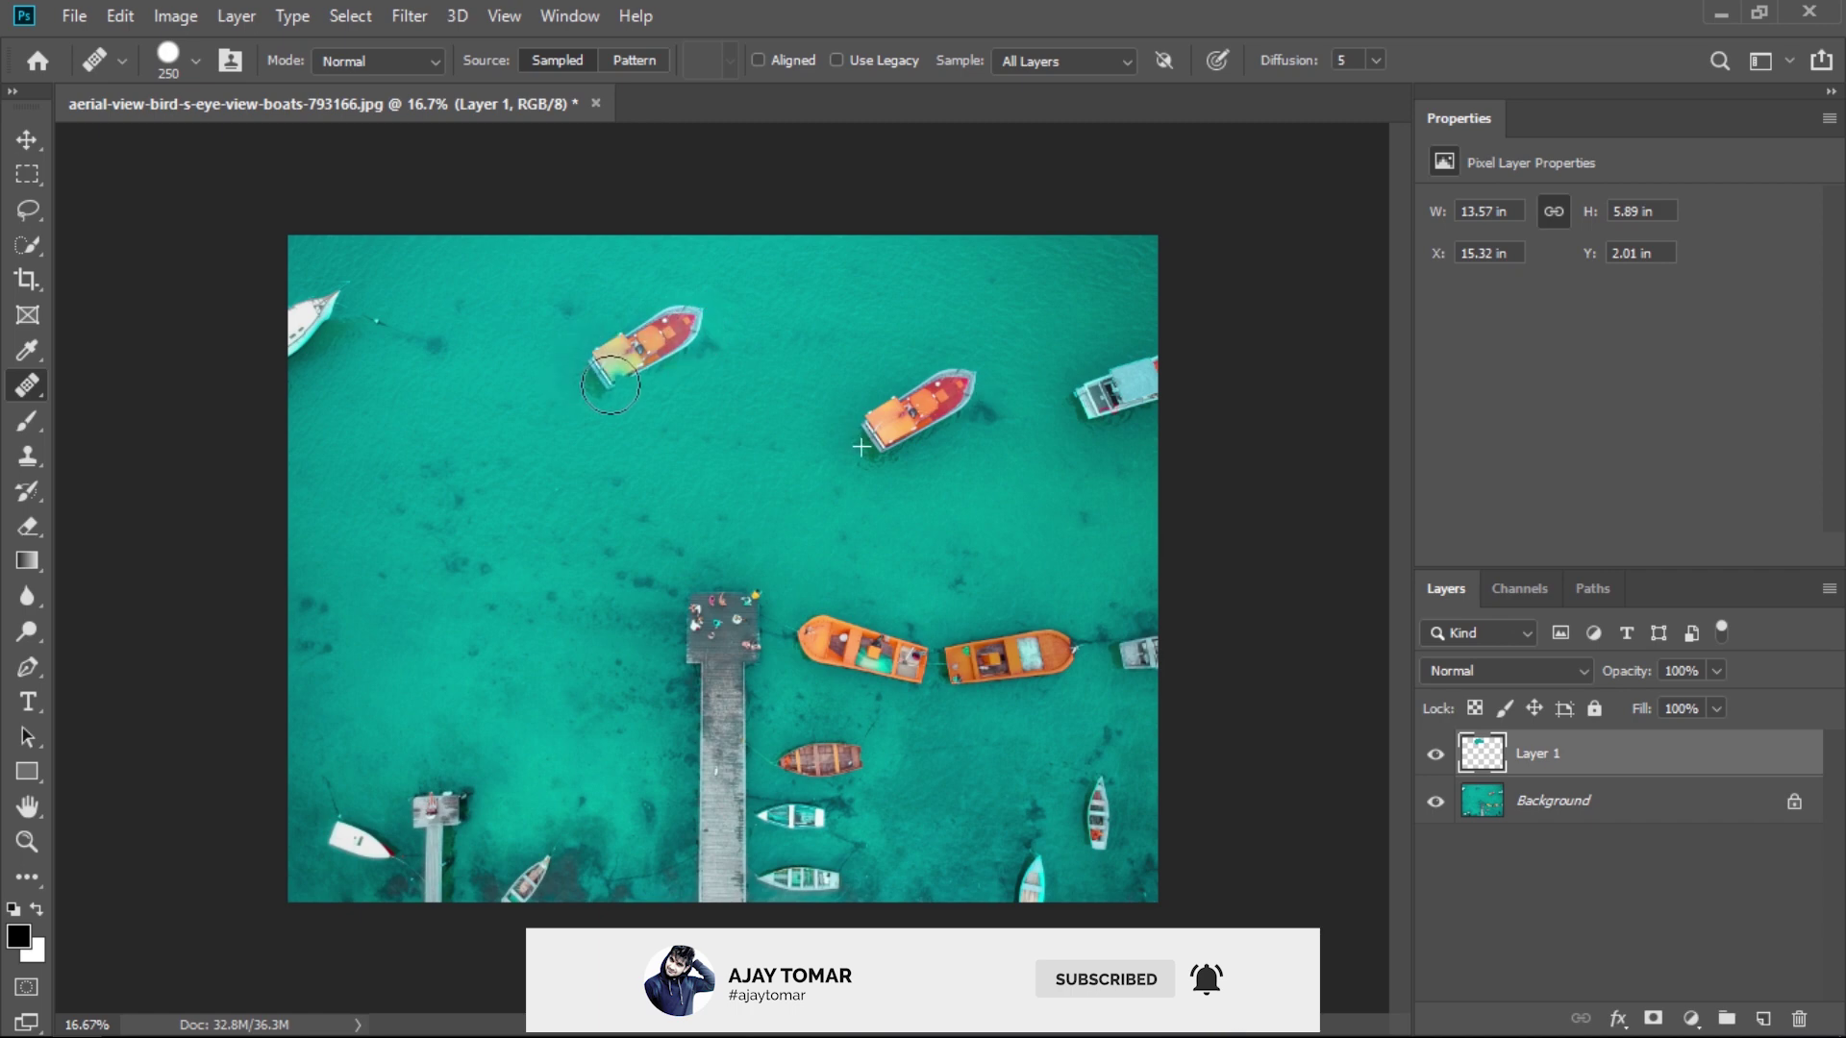
alt+click(639, 348)
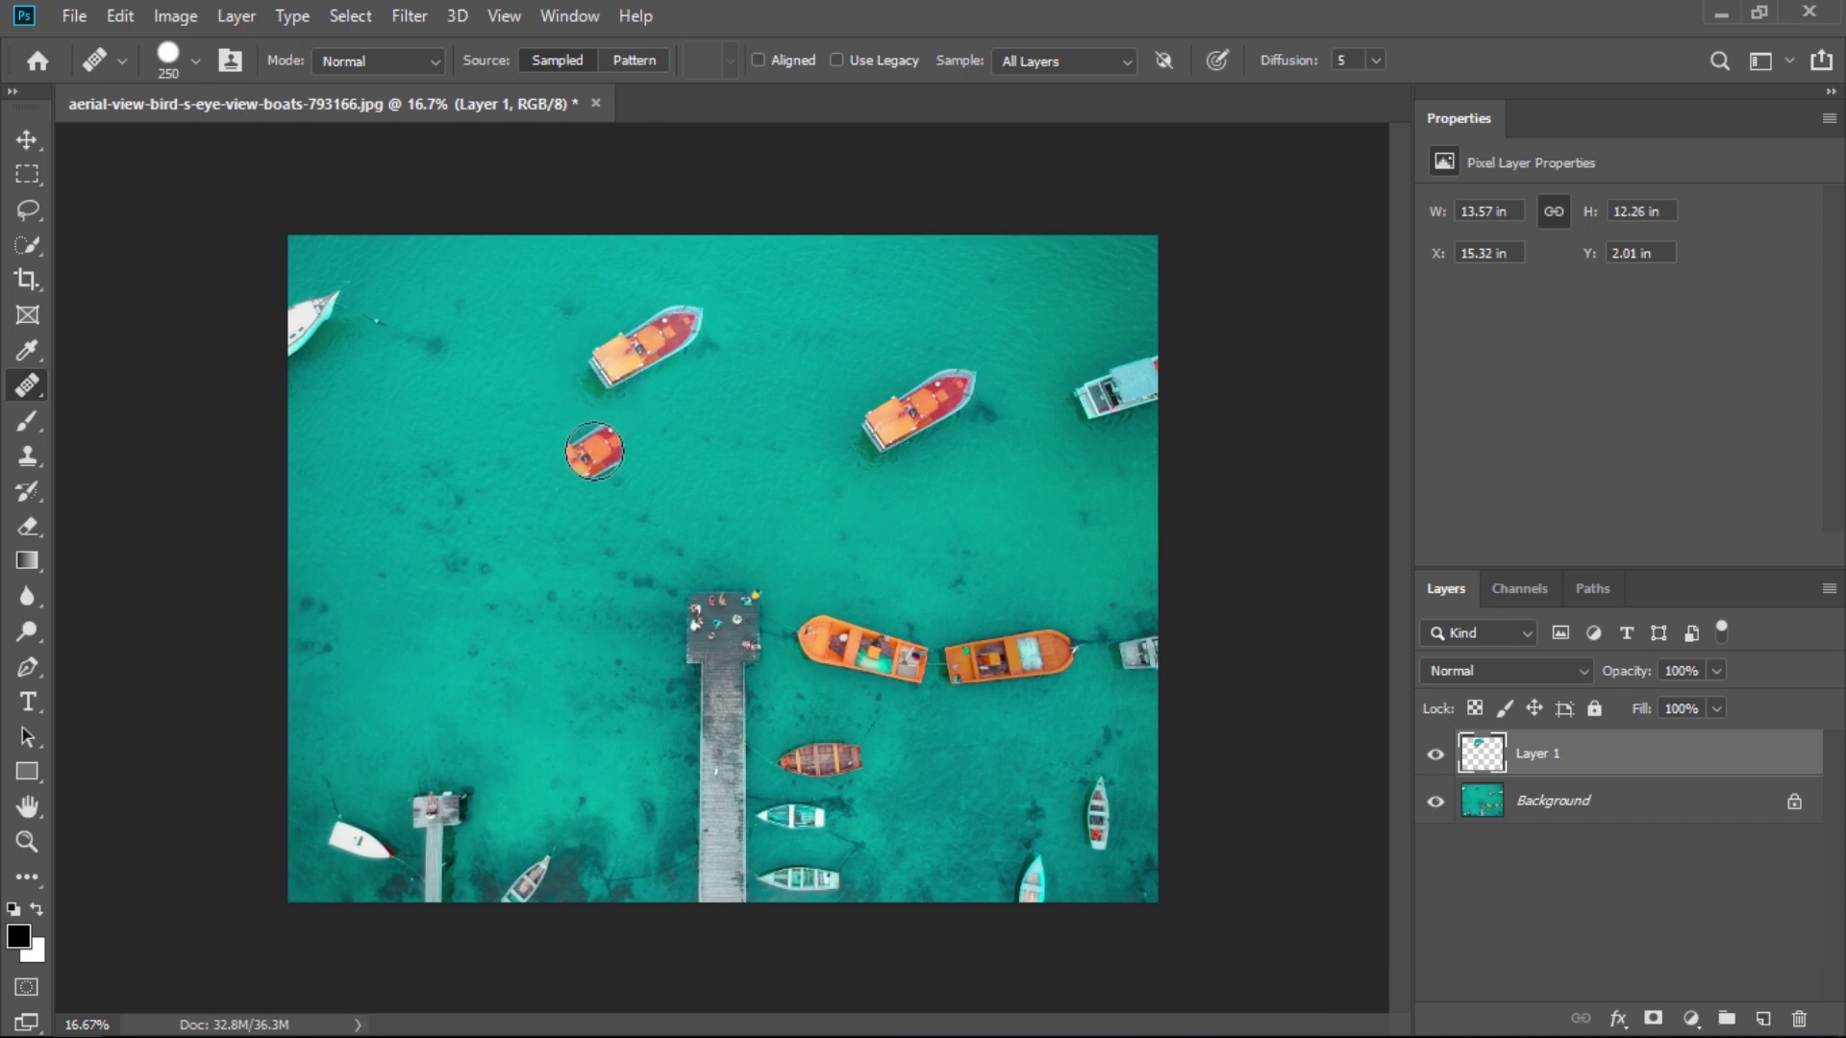
mouse_move(532, 491)
mouse_down()
mouse_move(570, 475)
mouse_move(441, 554)
mouse_move(550, 477)
mouse_up()
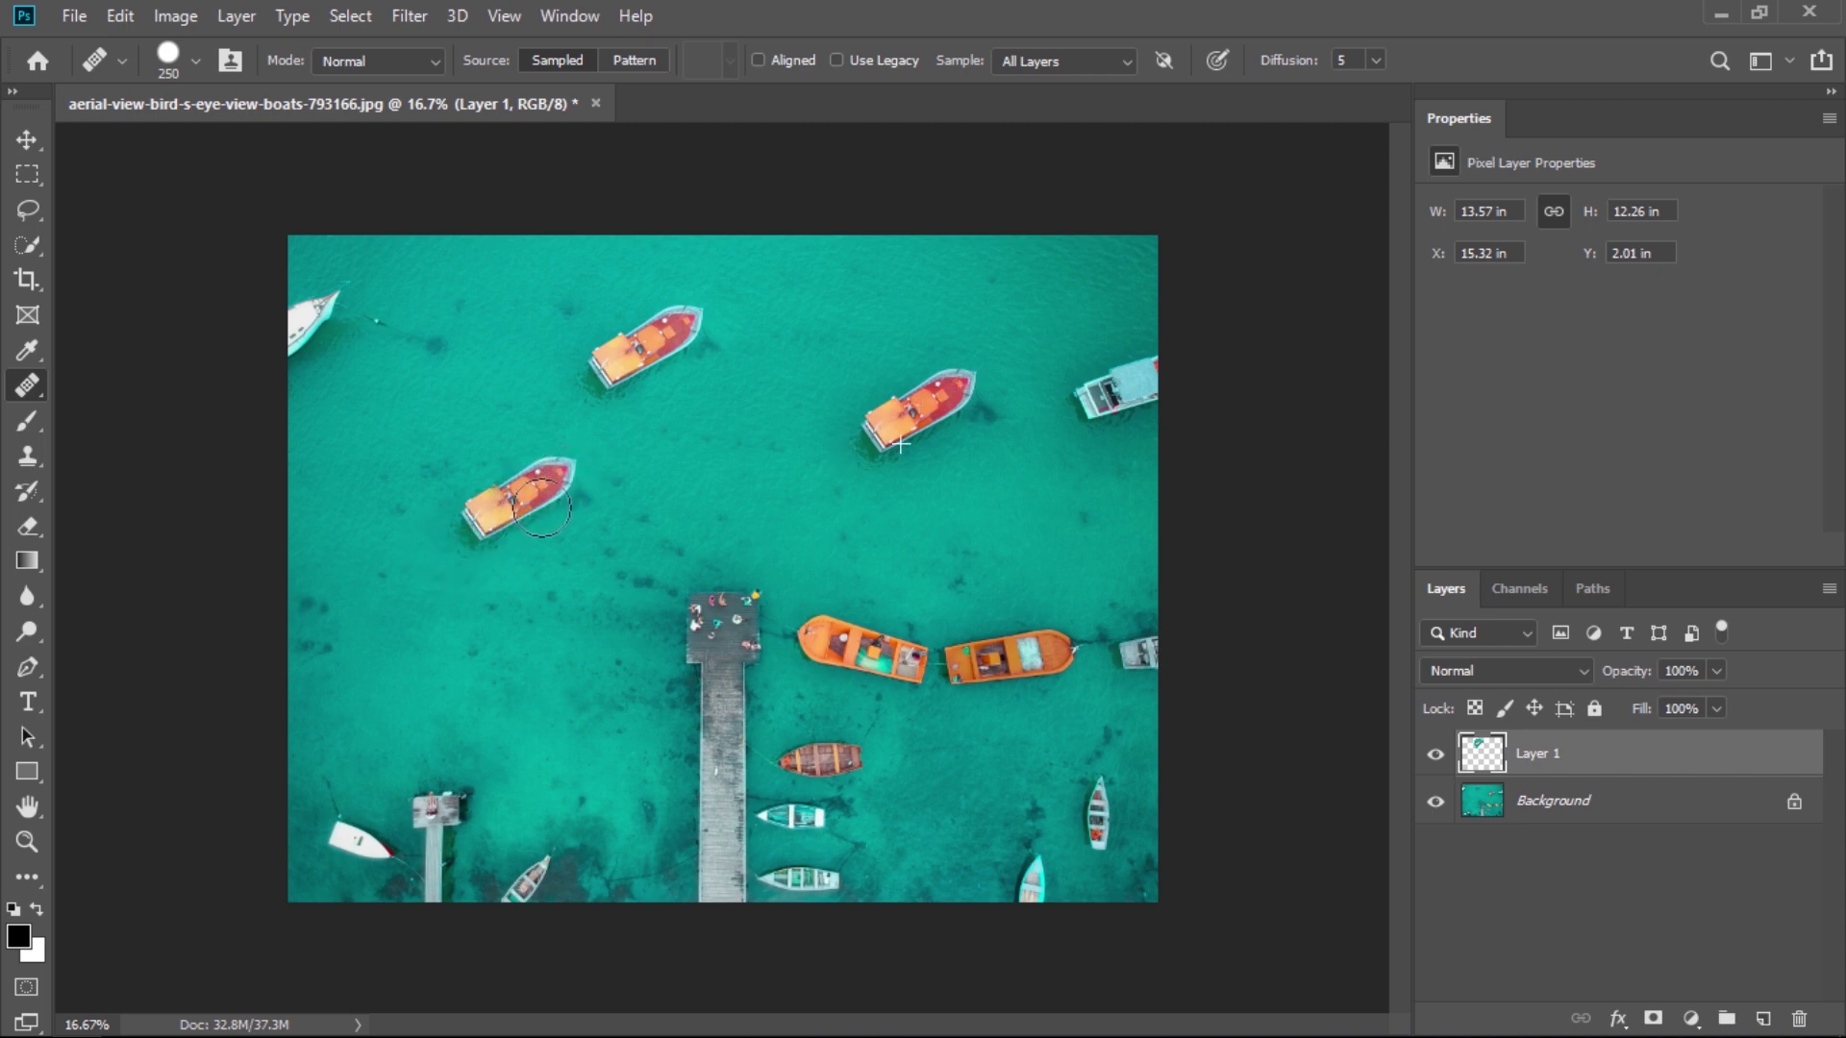
mouse_move(727, 442)
mouse_down()
mouse_move(654, 483)
mouse_move(670, 437)
mouse_up()
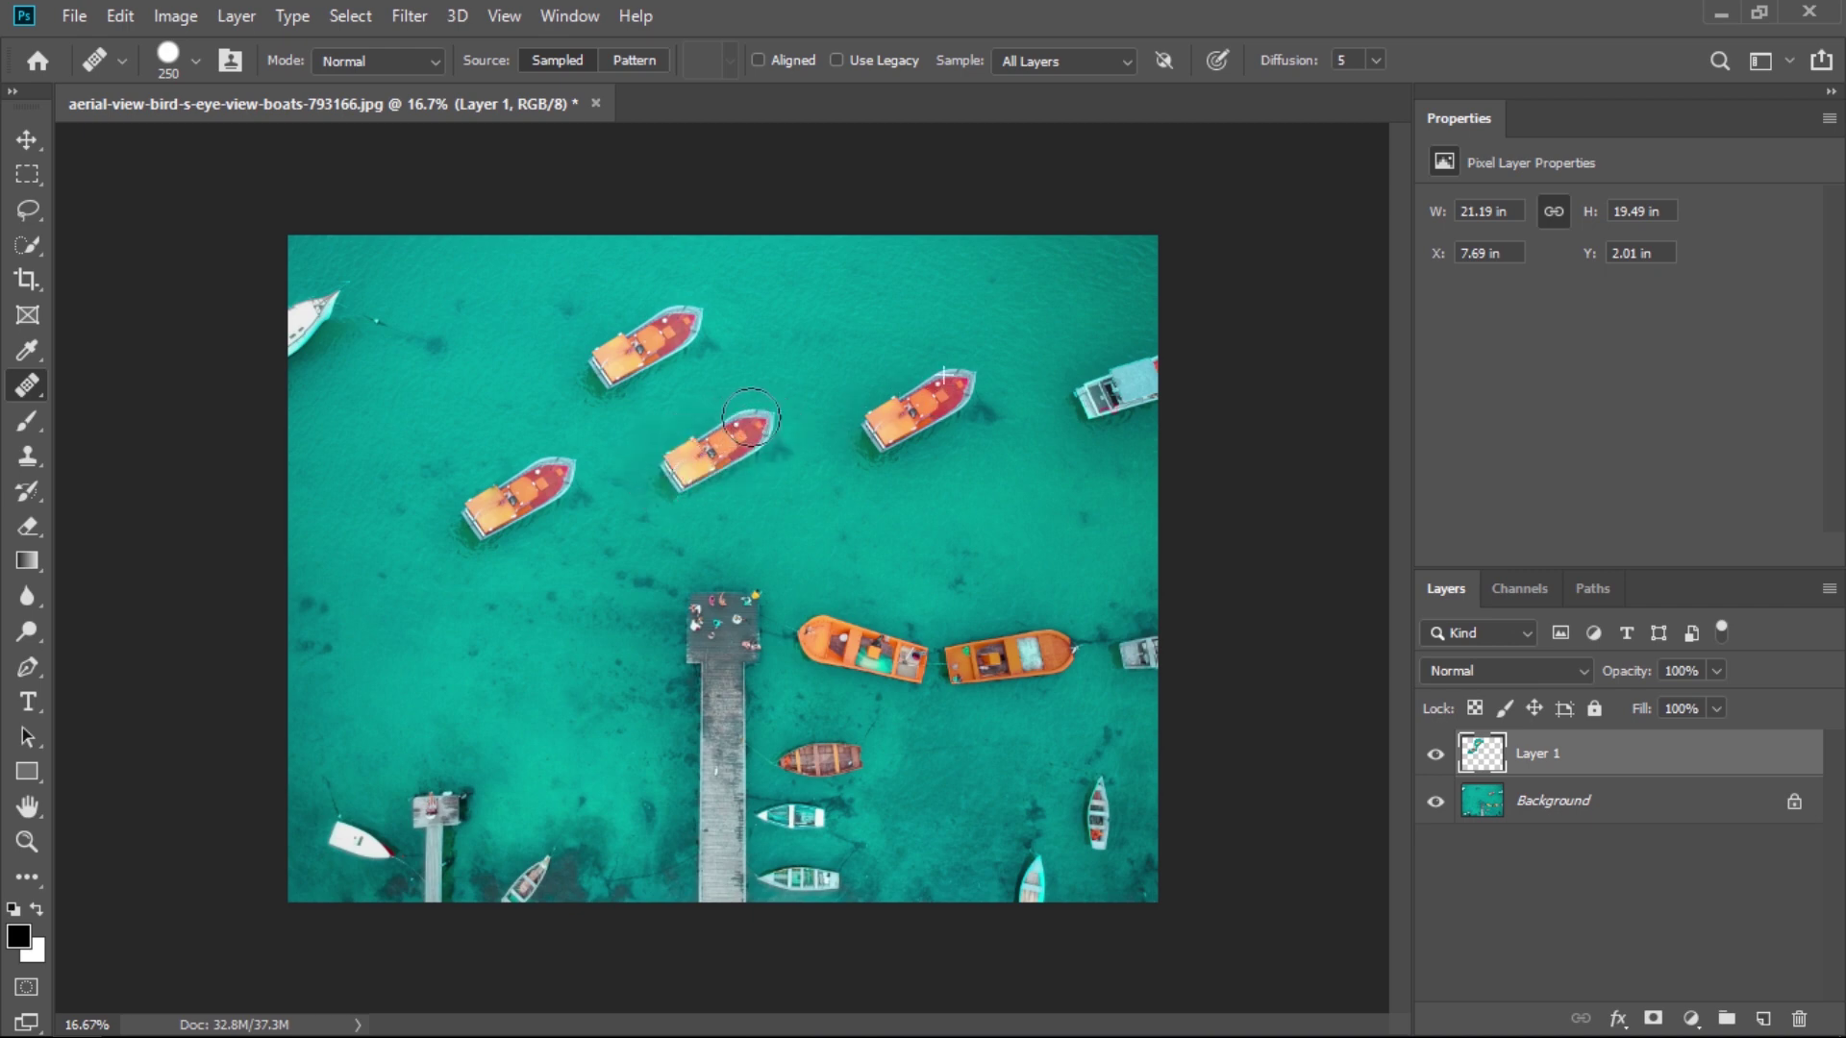
mouse_move(438, 356)
mouse_down()
mouse_move(520, 311)
mouse_move(514, 346)
mouse_move(379, 383)
mouse_move(476, 331)
mouse_move(495, 341)
mouse_move(431, 390)
mouse_move(405, 382)
mouse_move(476, 351)
mouse_move(502, 365)
mouse_up()
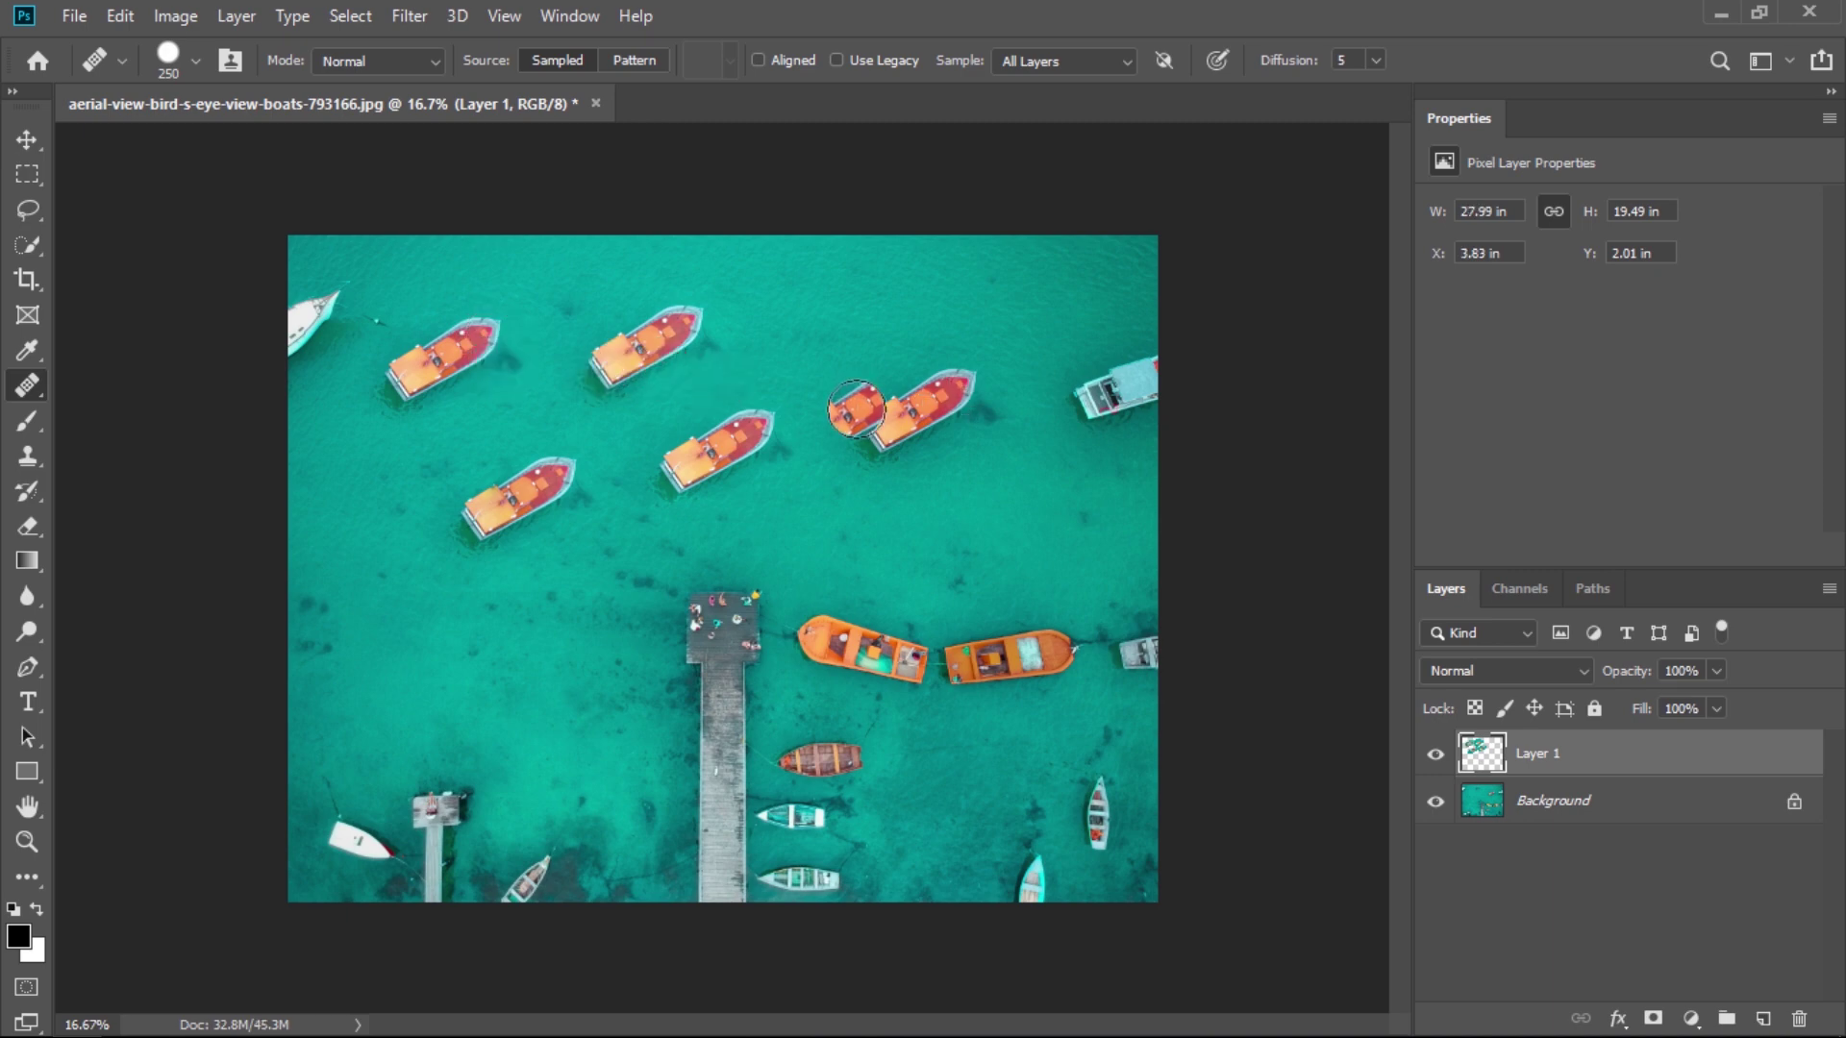
drag(844, 435, 863, 427)
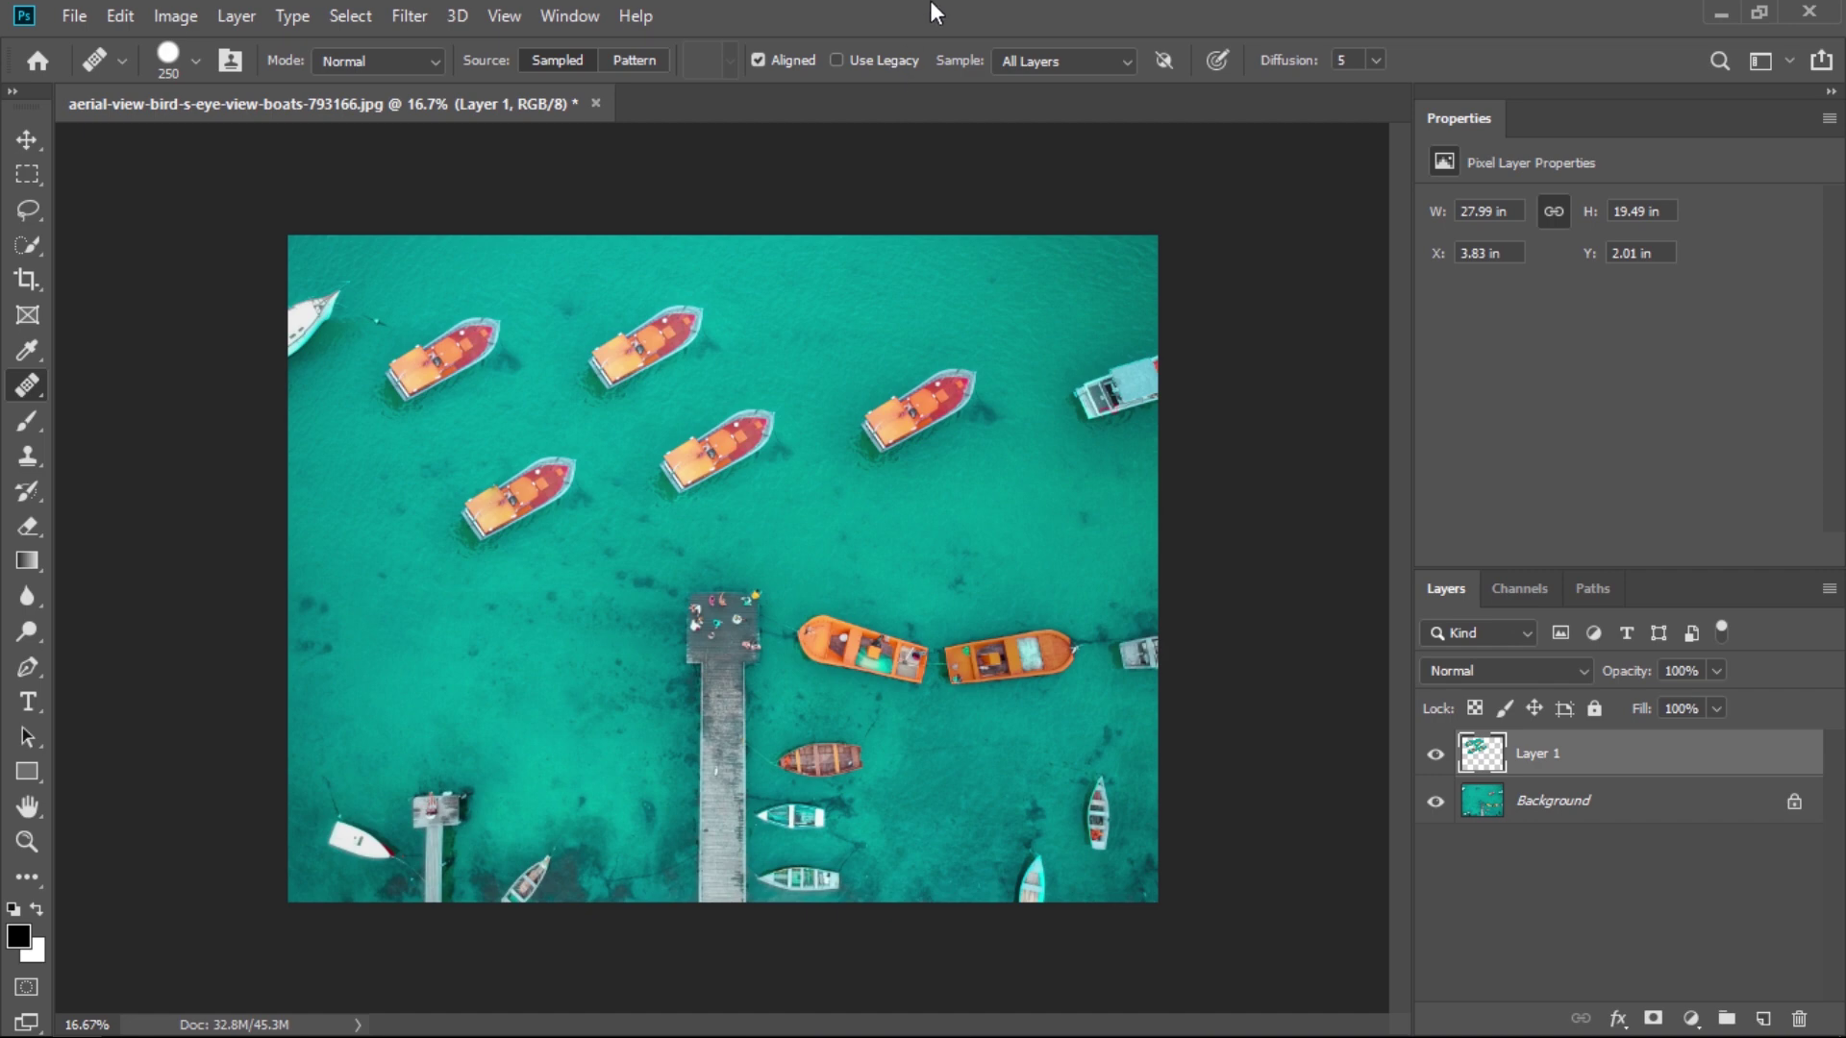
- Toggle Use Legacy on and off, then open the Sample layers dropdown, still All Layers
click(840, 60)
click(846, 62)
click(1048, 61)
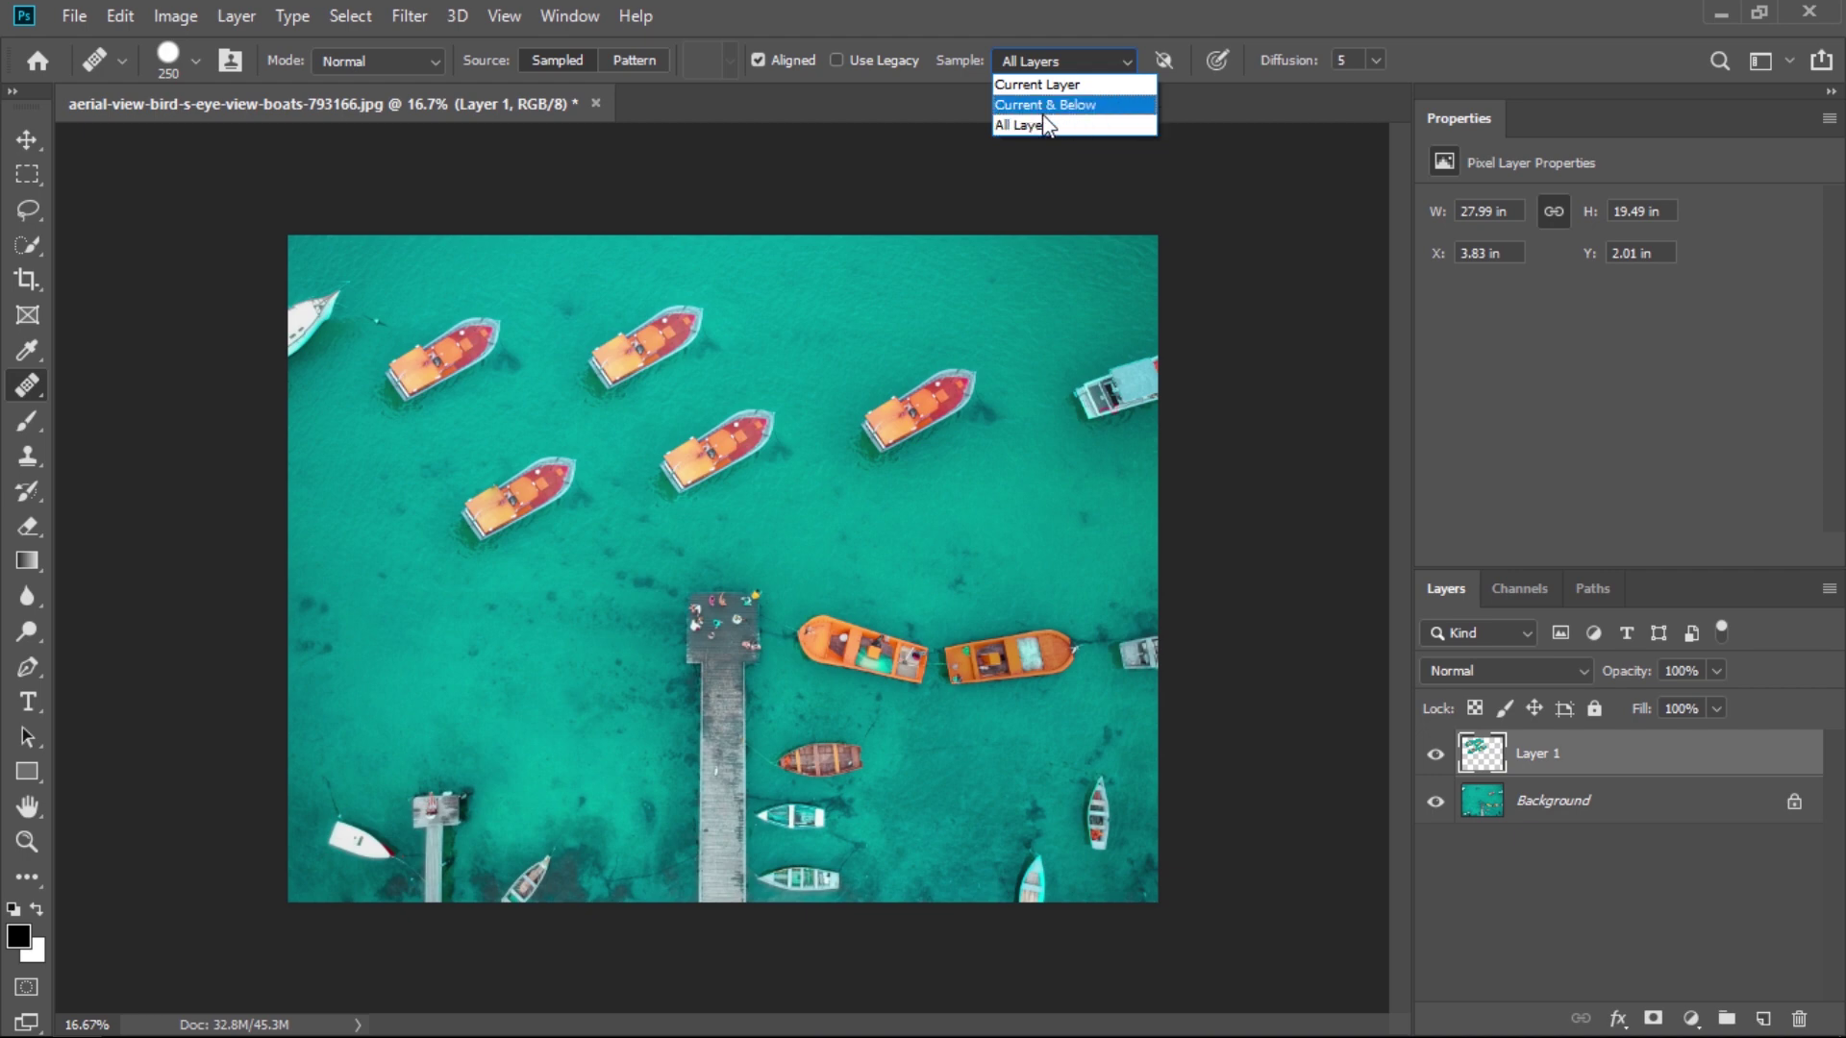
click(1042, 124)
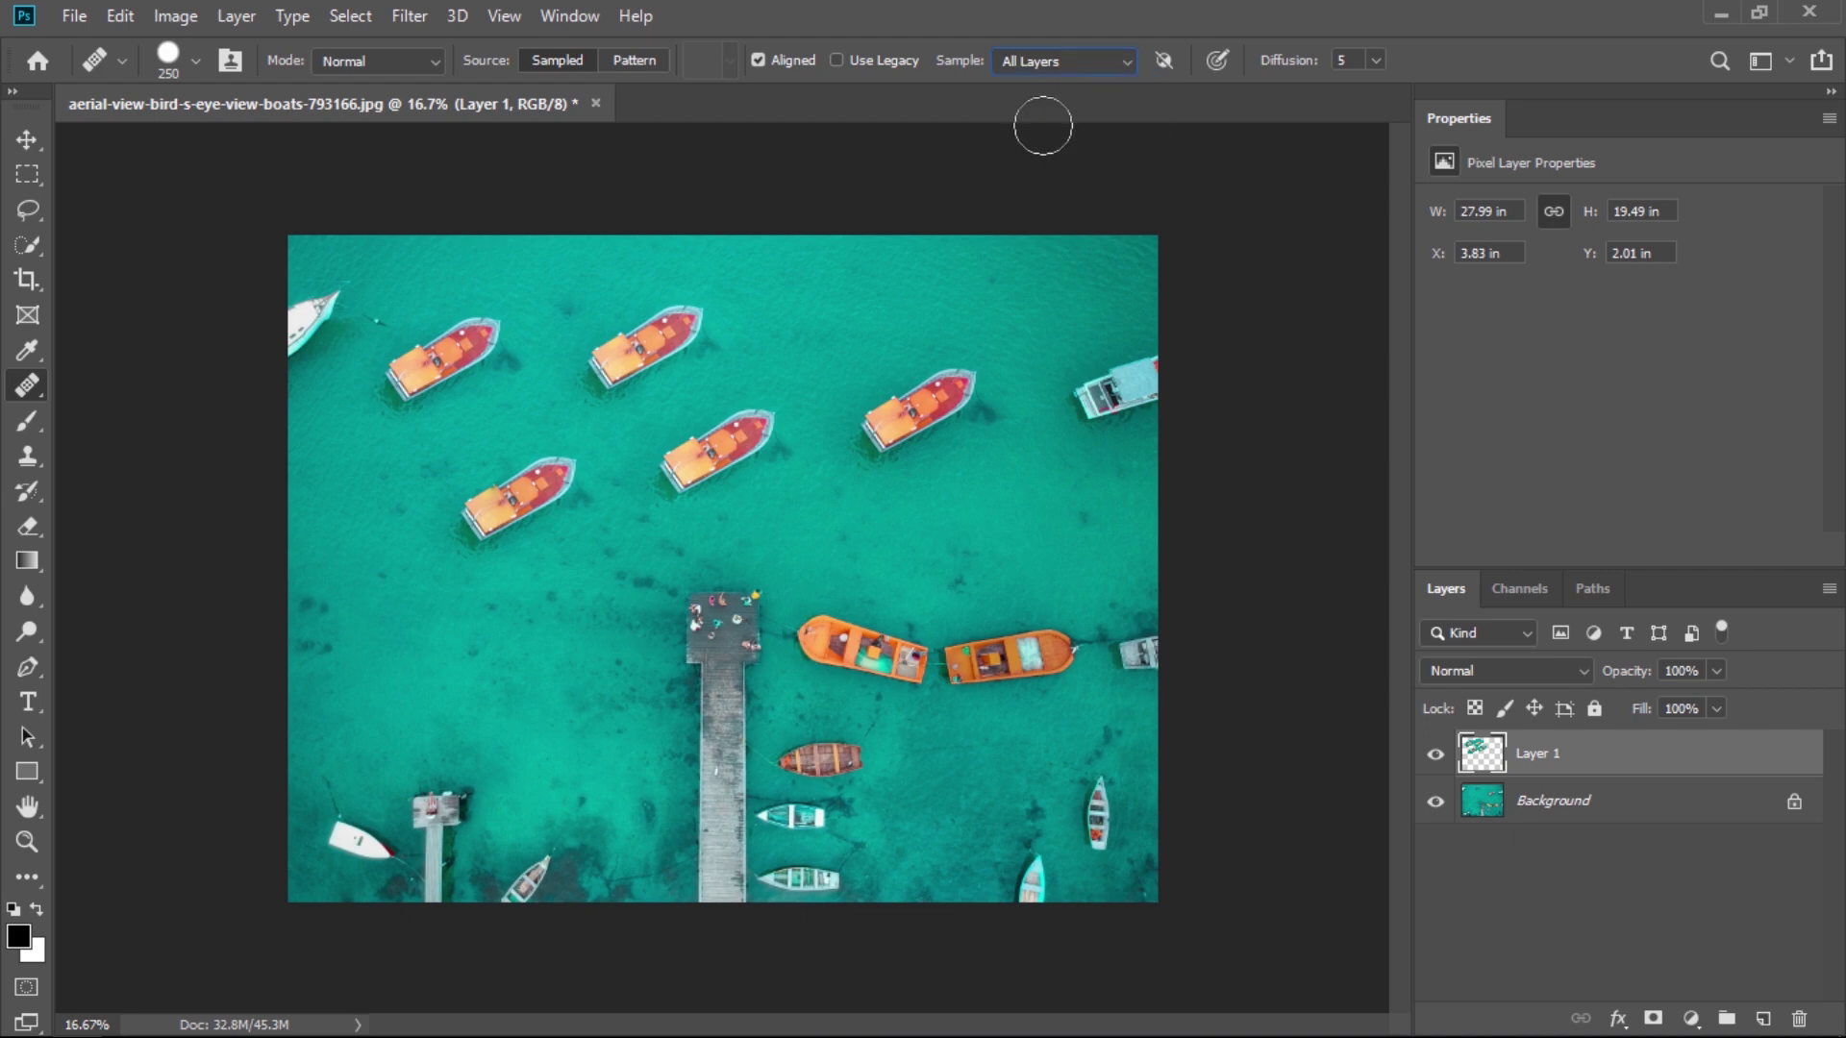